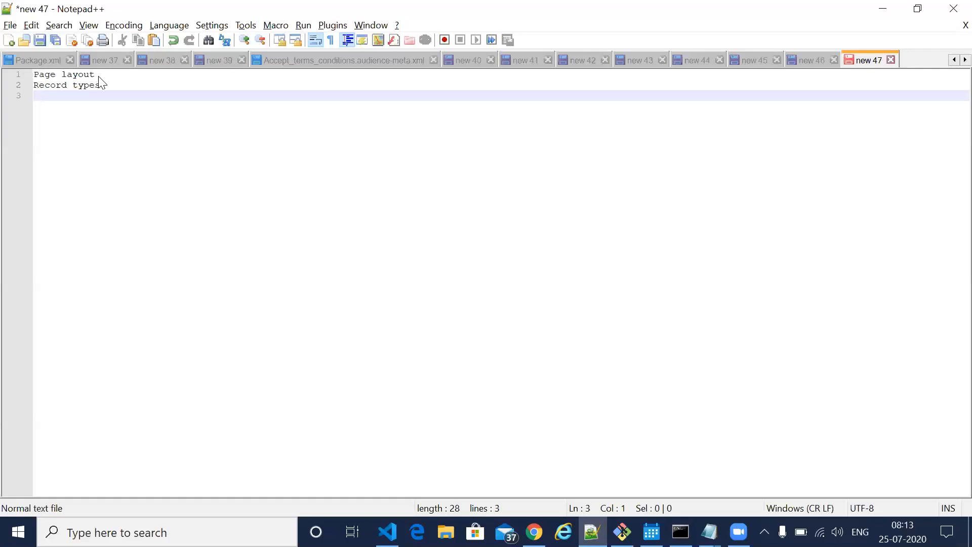
# Step: Switch to Salesforce in the browser and open the Maruti Dealer app by searching the apps for "mar"
pyautogui.hotkey('alt', 'Tab')
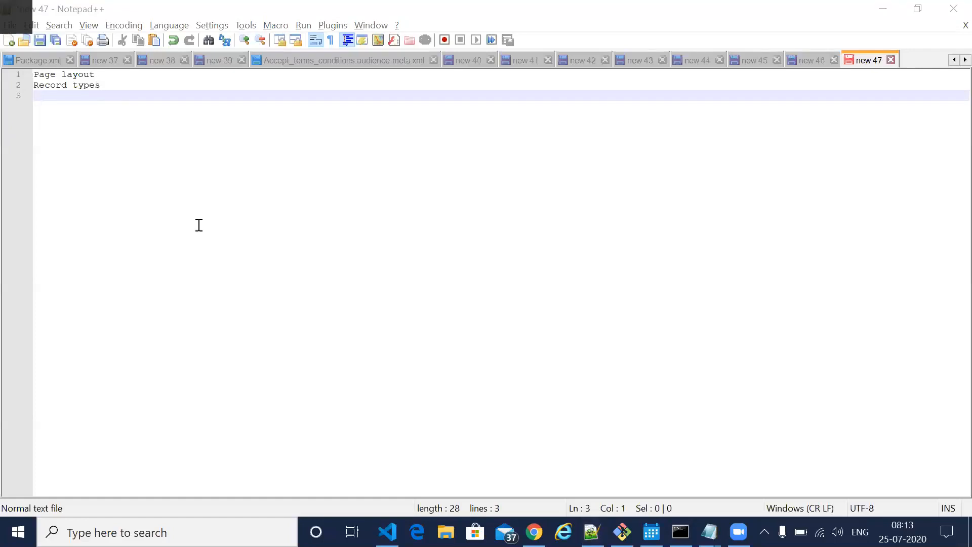
pyautogui.hotkey('alt', 'Tab')
pyautogui.click(234, 343)
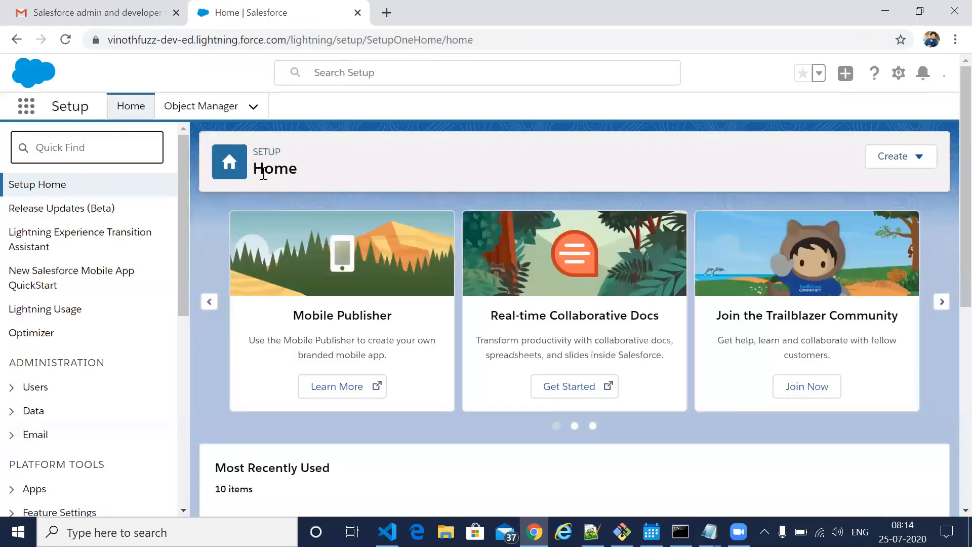
pyautogui.click(27, 119)
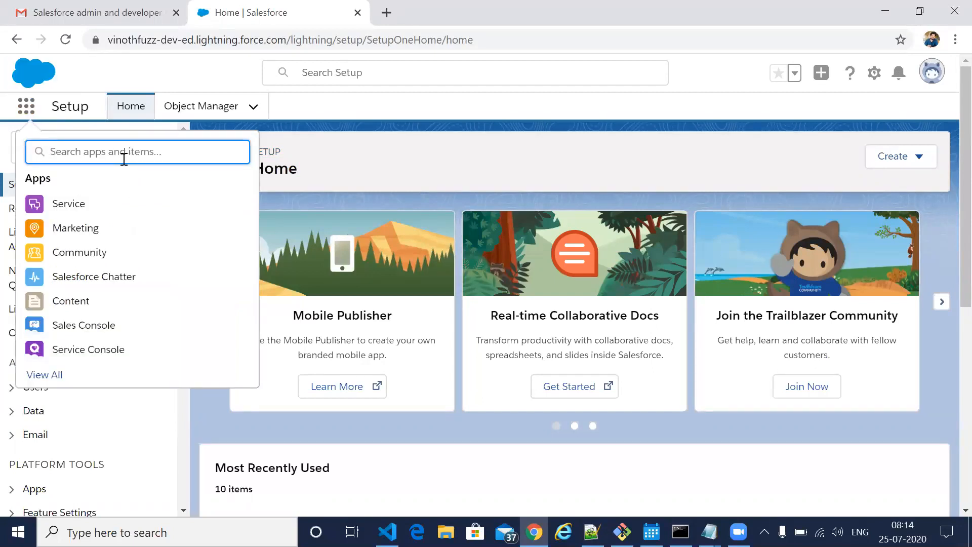
pyautogui.write('mar')
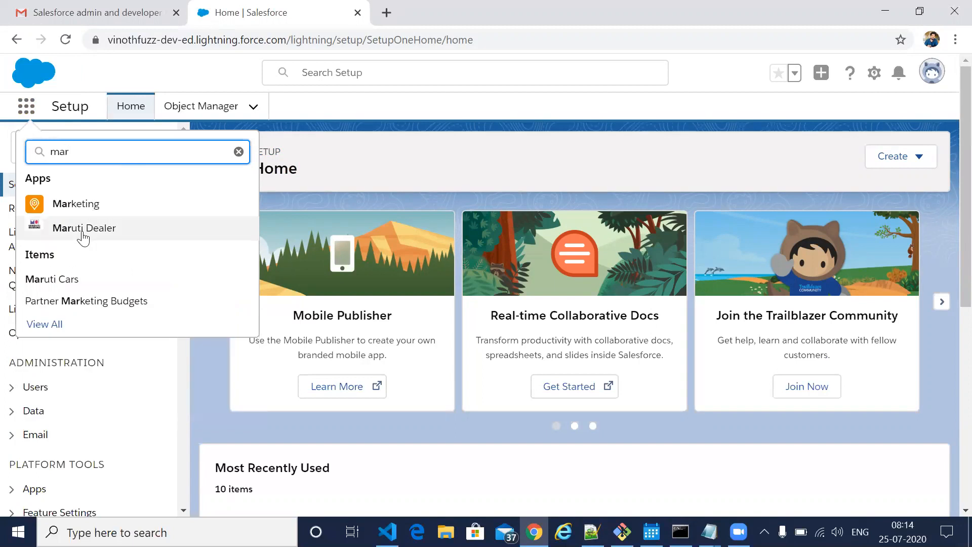
pyautogui.click(84, 229)
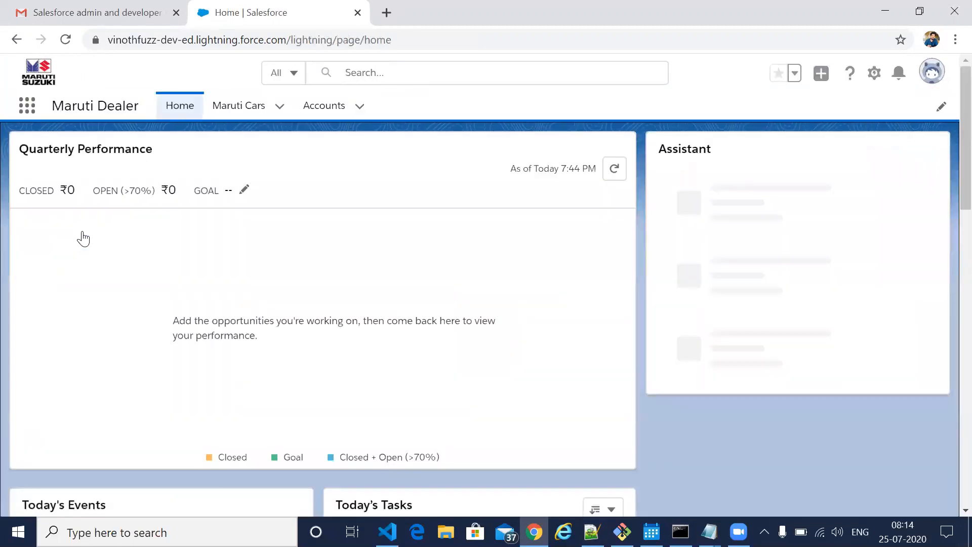
# Step: Open the M-0001 record from the Maruti Cars list to view its details
pyautogui.click(254, 115)
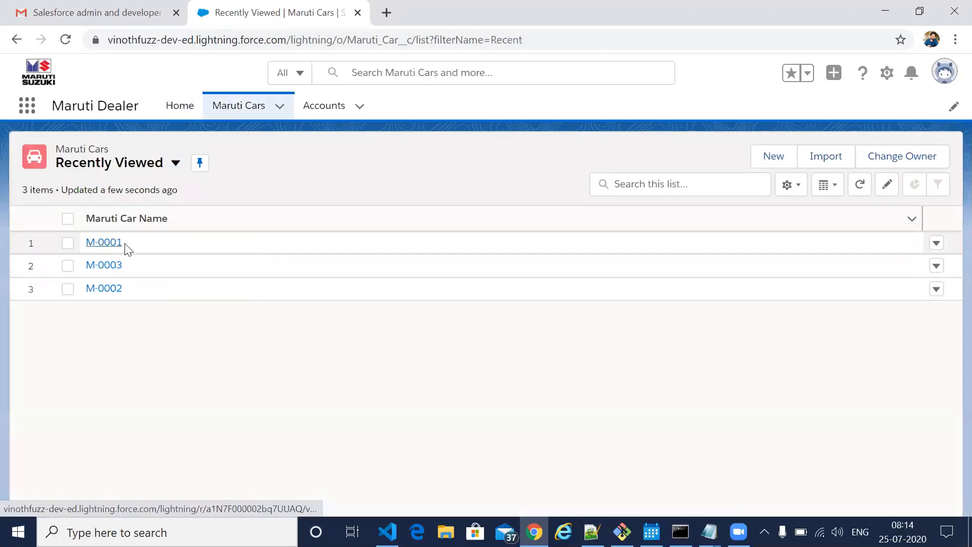
pyautogui.click(108, 245)
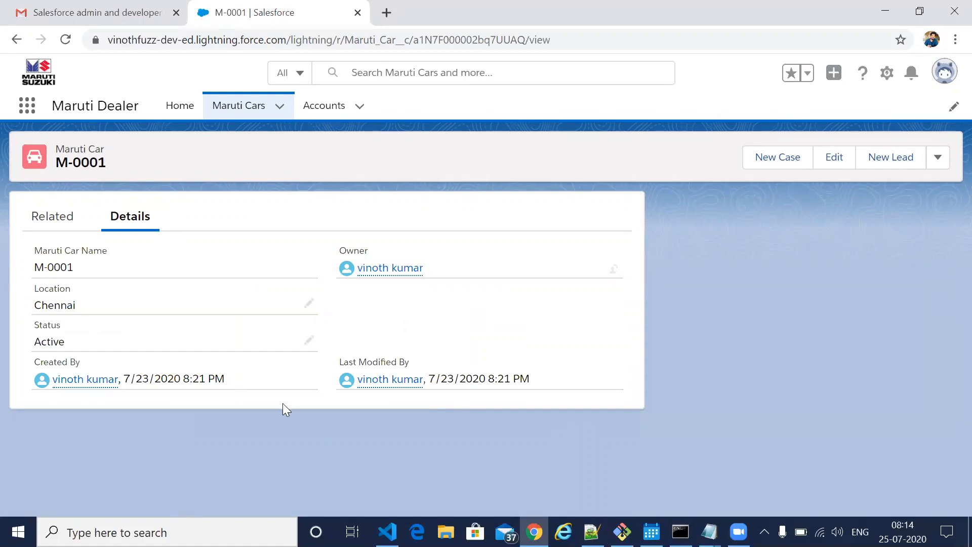
# Step: Look at the form for a new Maruti Car, cancel it, and reopen the M-0001 record
pyautogui.click(234, 111)
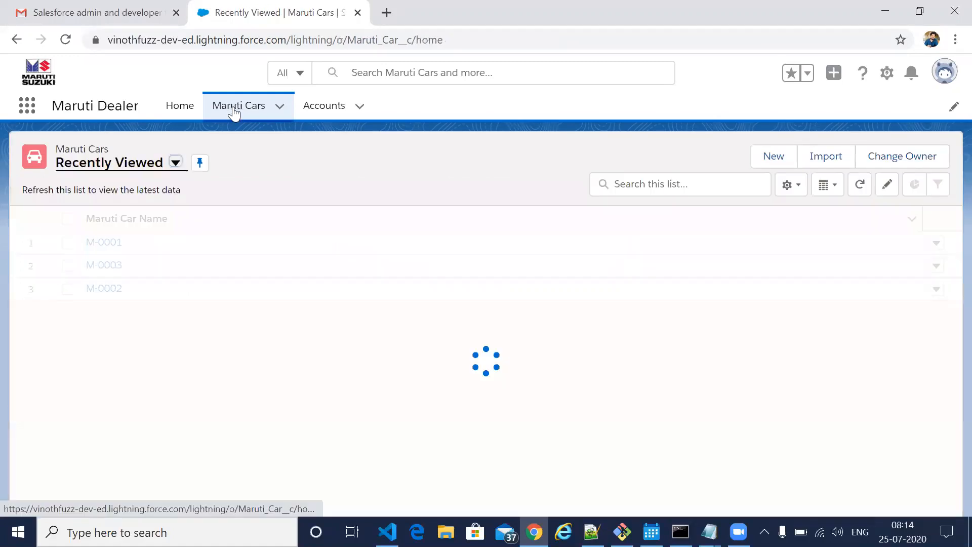
pyautogui.click(775, 161)
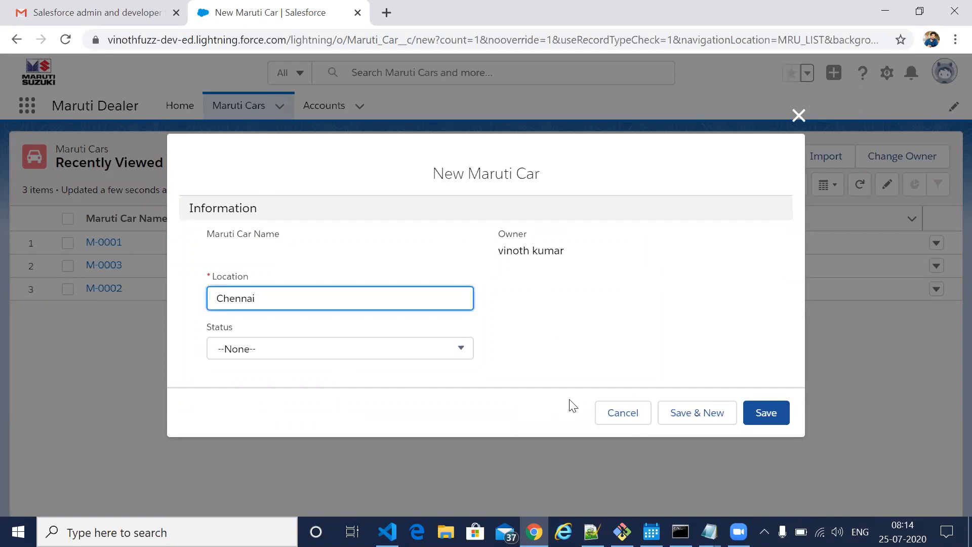
pyautogui.click(631, 427)
pyautogui.click(105, 243)
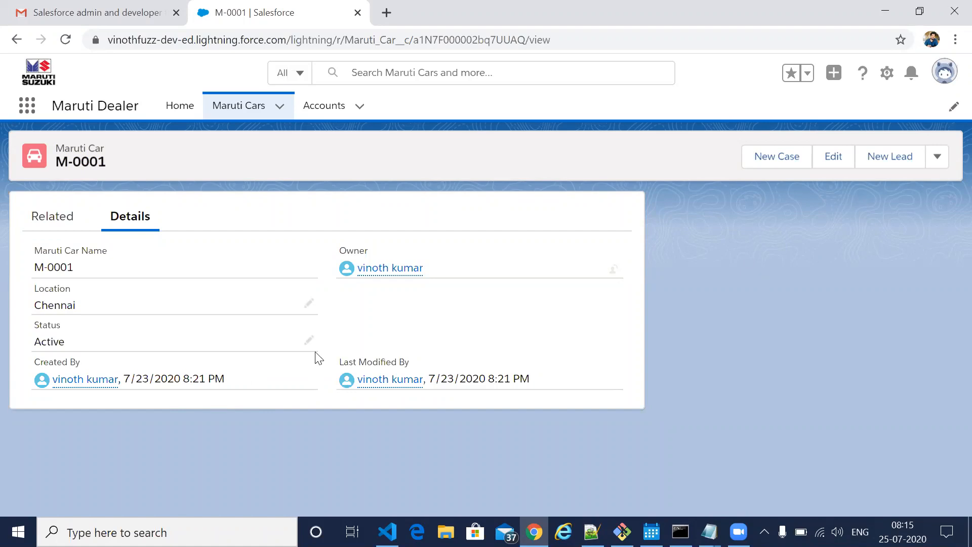
# Step: Switch to Notepad++ and add the notes "controll pick list field" and "depends on profile" below the Record types line
pyautogui.hotkey('alt', 'Tab')
pyautogui.write('controll pi')
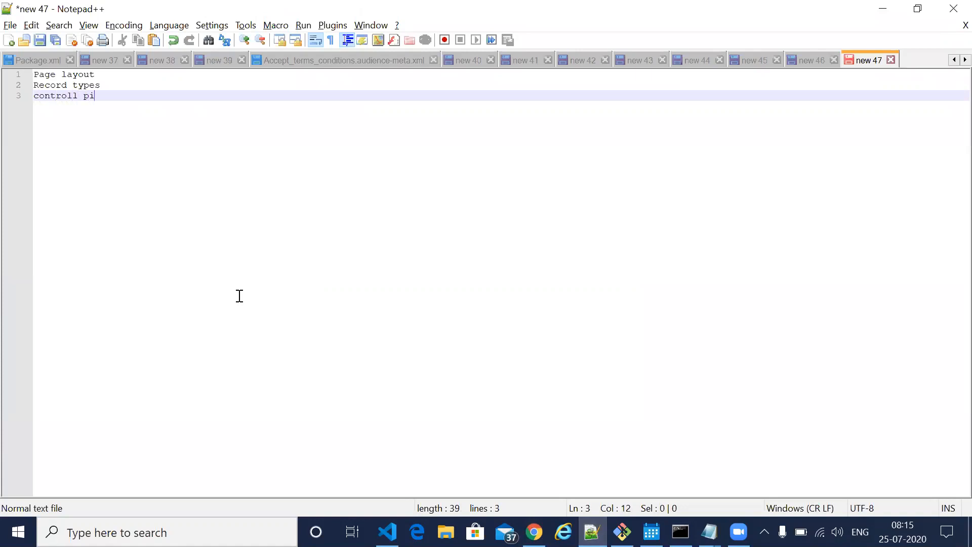
pyautogui.write('ck list field')
pyautogui.hotkey('alt', 'Tab')
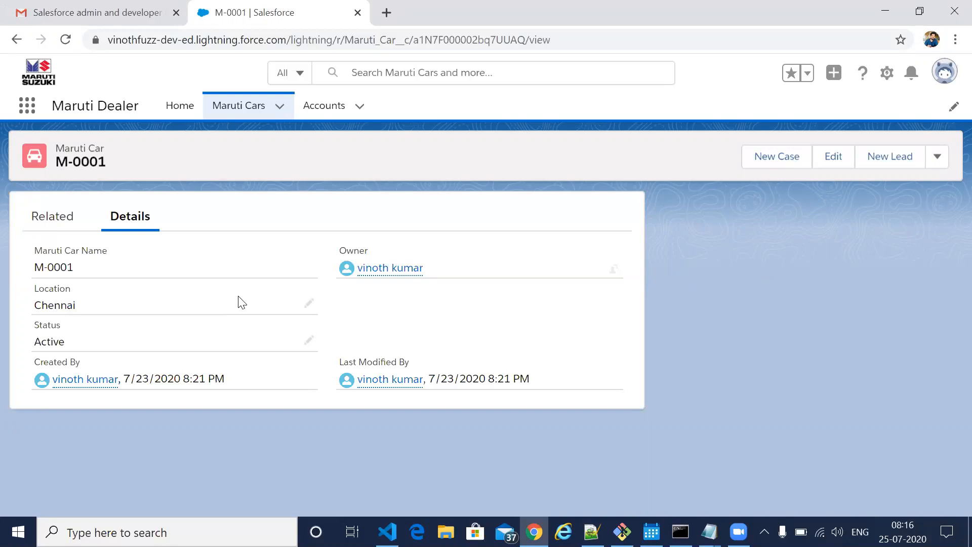
pyautogui.hotkey('alt', 'Tab')
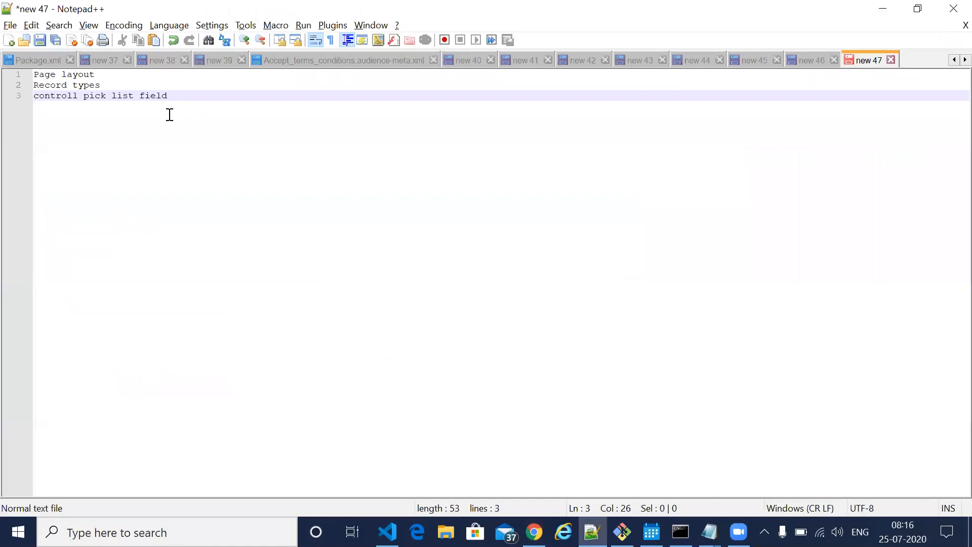
pyautogui.write('depends on profile')
# Step: Return to Salesforce and open the fields and relationships of the Maruti Car object in Setup
pyautogui.hotkey('alt', 'Tab')
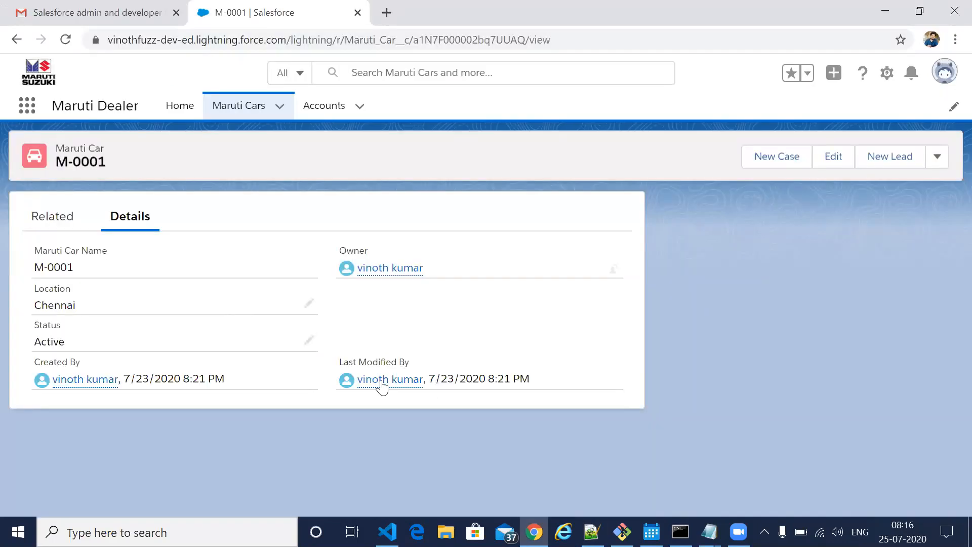
pyautogui.click(887, 73)
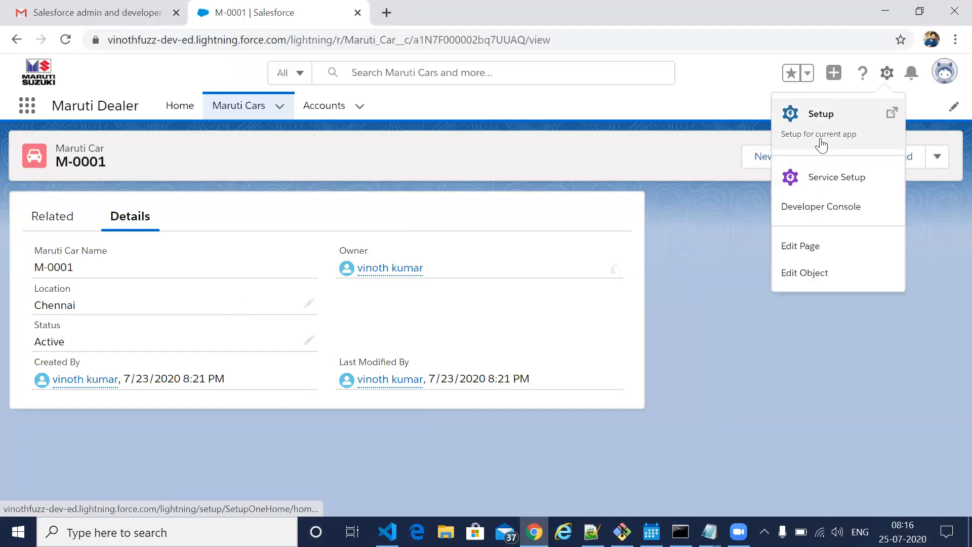
pyautogui.click(821, 140)
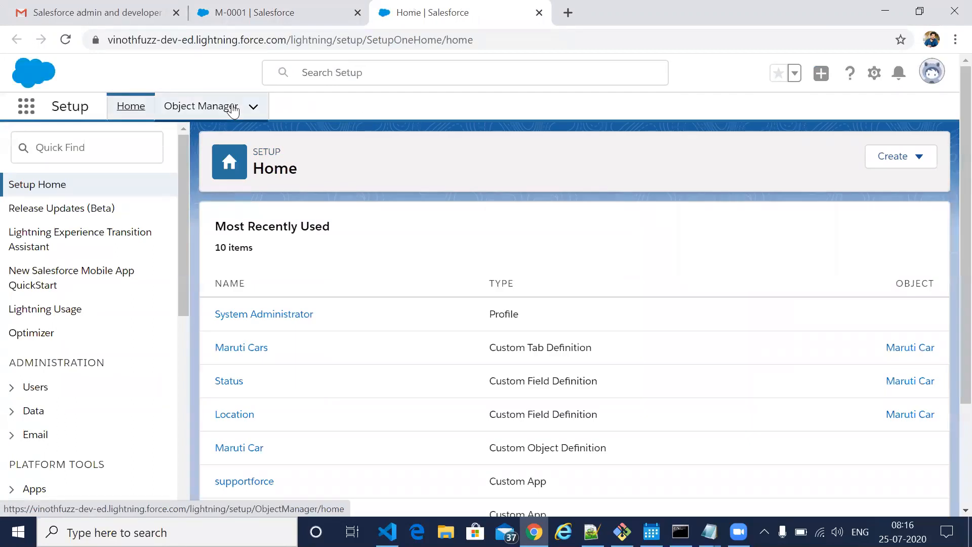
pyautogui.click(234, 109)
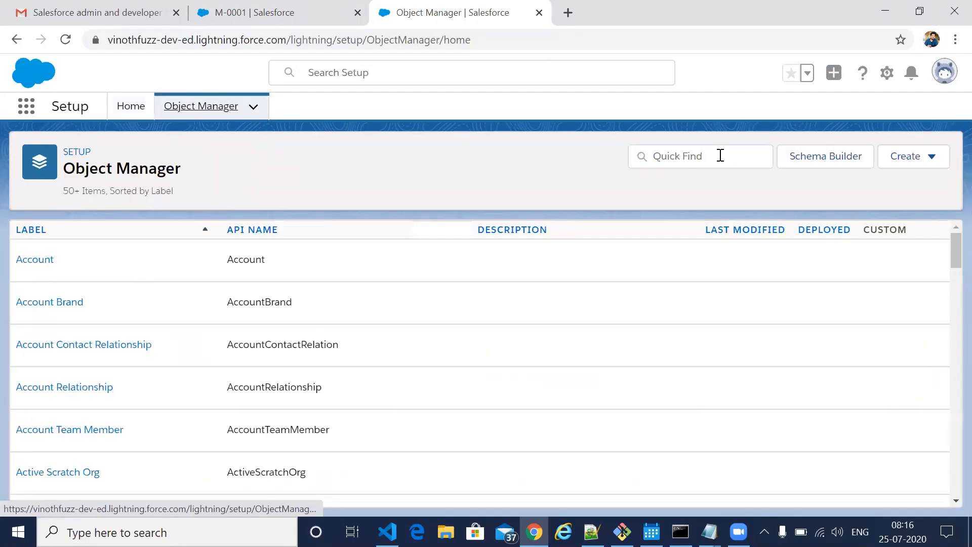
pyautogui.click(720, 155)
pyautogui.write('maru')
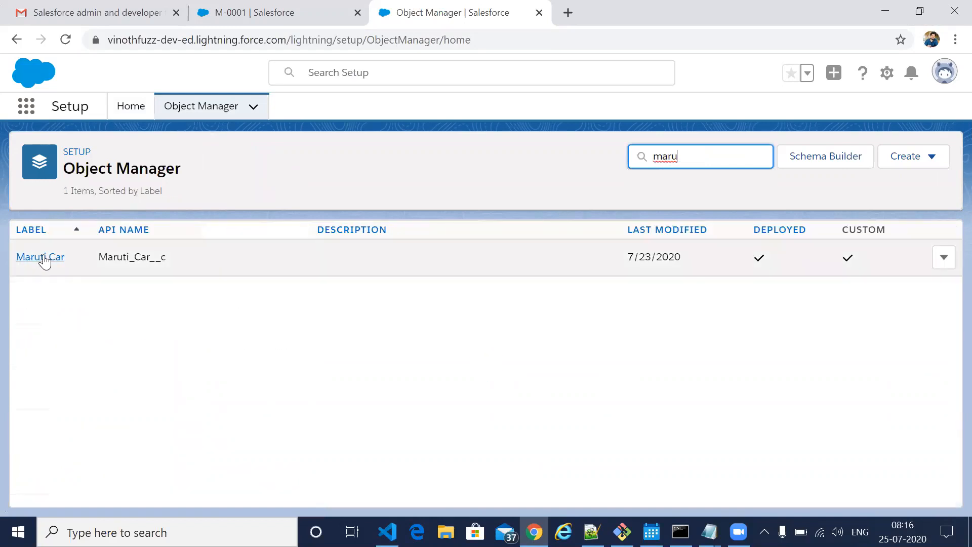
pyautogui.click(45, 259)
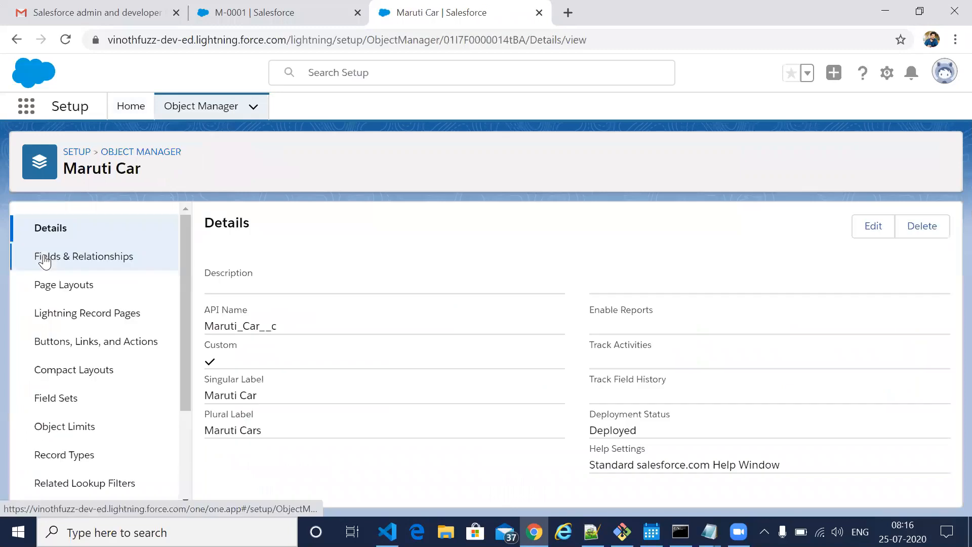
pyautogui.click(90, 262)
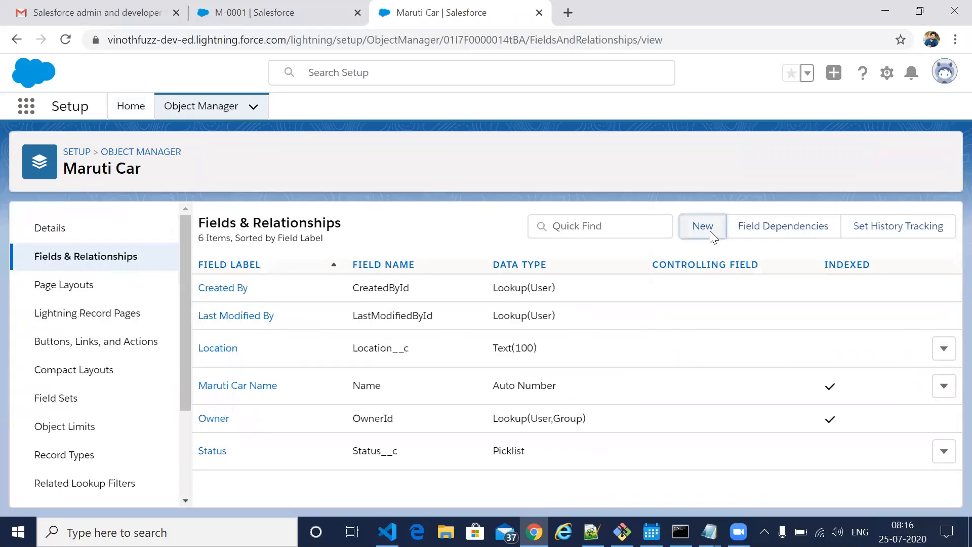
# Step: Start a new custom field on the Maruti Car object with the Picklist data type
pyautogui.click(703, 227)
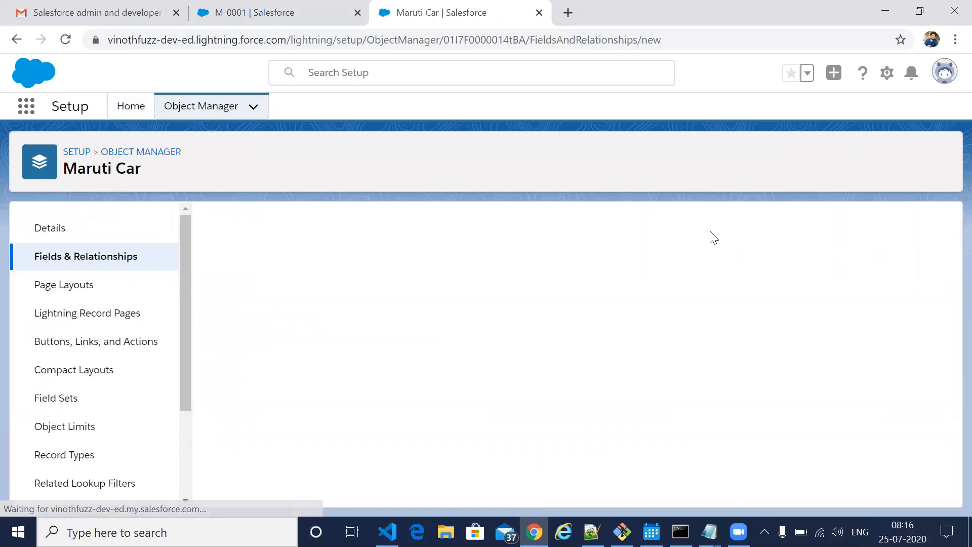
pyautogui.scroll(-8, 437, 411)
pyautogui.scroll(-2, 437, 411)
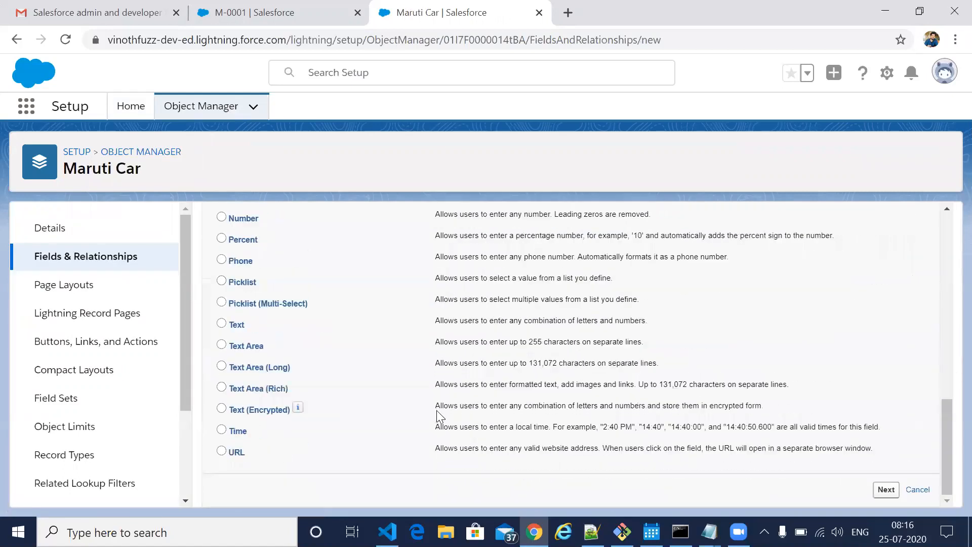
pyautogui.click(221, 282)
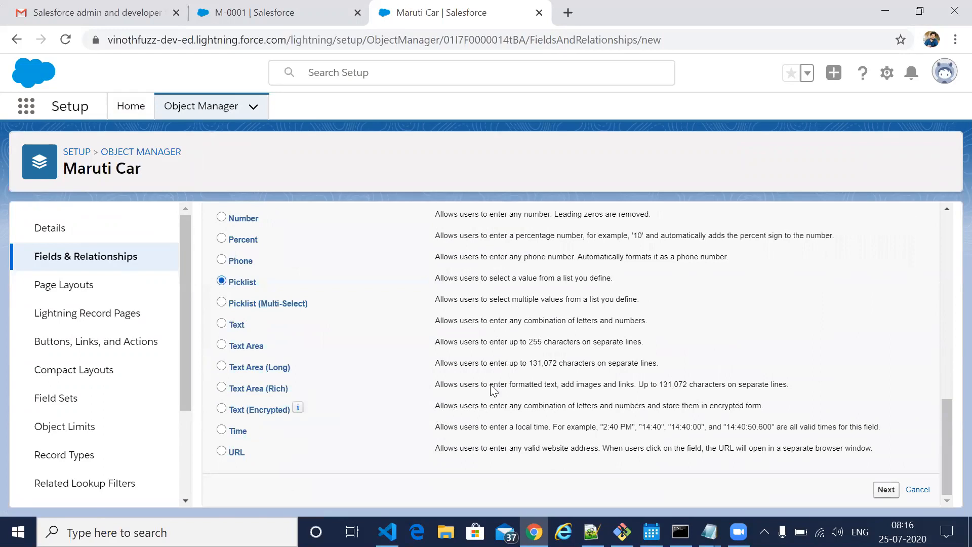
pyautogui.click(886, 490)
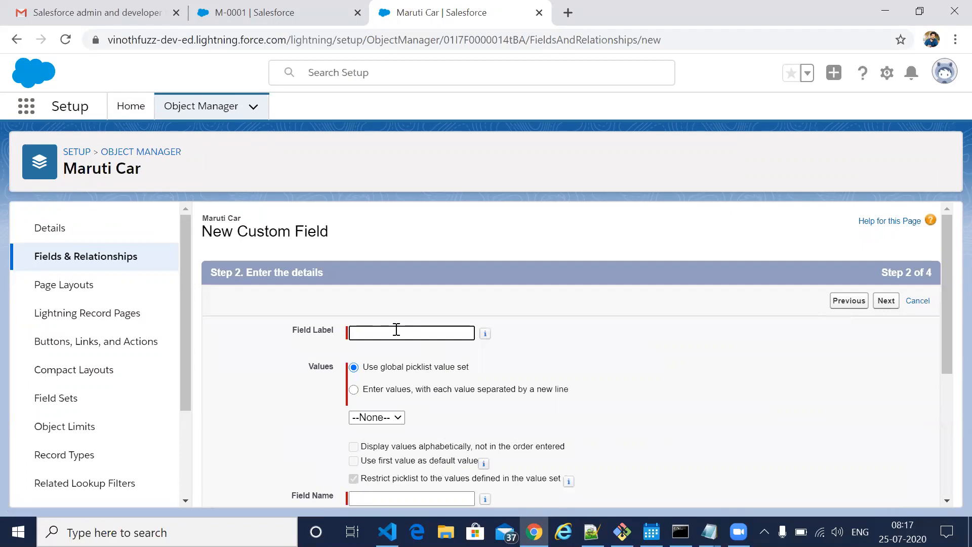
# Step: Label the new picklist field Source and let the field name fill in from the label
pyautogui.write('SOurc')
pyautogui.press('BackSpace')
pyautogui.press('BackSpace')
pyautogui.press('BackSpace')
pyautogui.press('BackSpace')
pyautogui.write('ource')
pyautogui.press('Tab')
pyautogui.press('Tab')
# Step: Give the picklist its own values, one per line: New, Pending, Approved, Submitted and Submitted for approval
pyautogui.click(354, 390)
pyautogui.scroll(-2, 423, 356)
pyautogui.click(423, 356)
pyautogui.write('New')
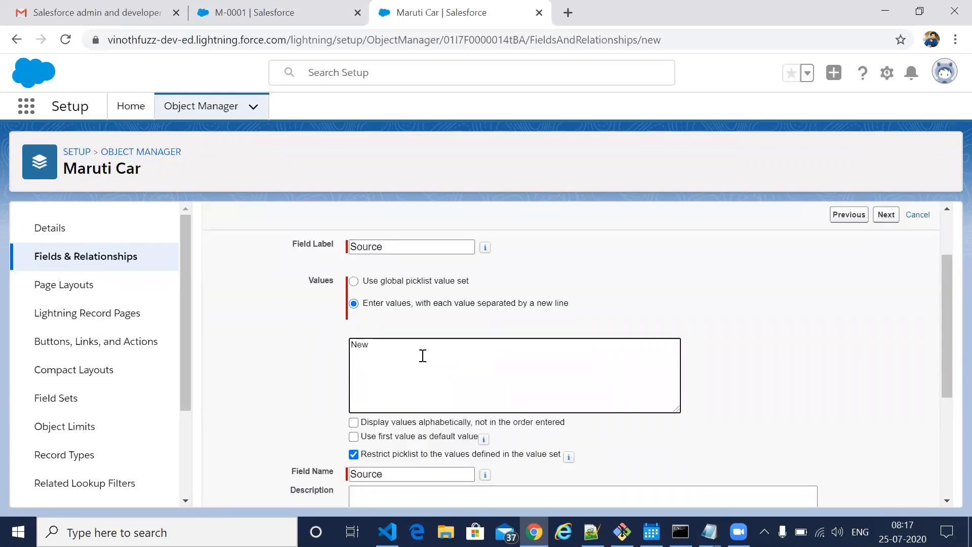
pyautogui.press('Return')
pyautogui.write('Pending')
pyautogui.press('Return')
pyautogui.write('Approved')
pyautogui.press('Return')
pyautogui.write('Submitted')
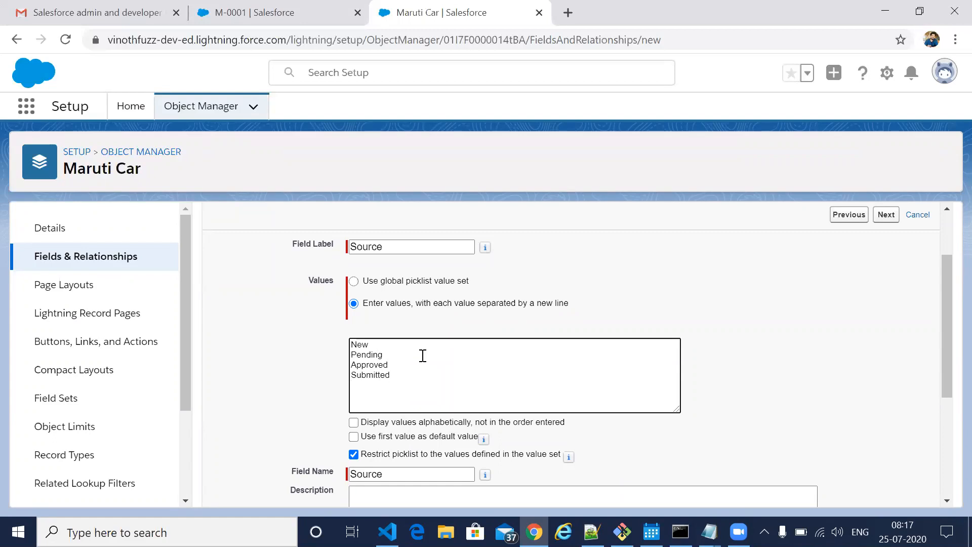
pyautogui.write('Sumitted for approval')
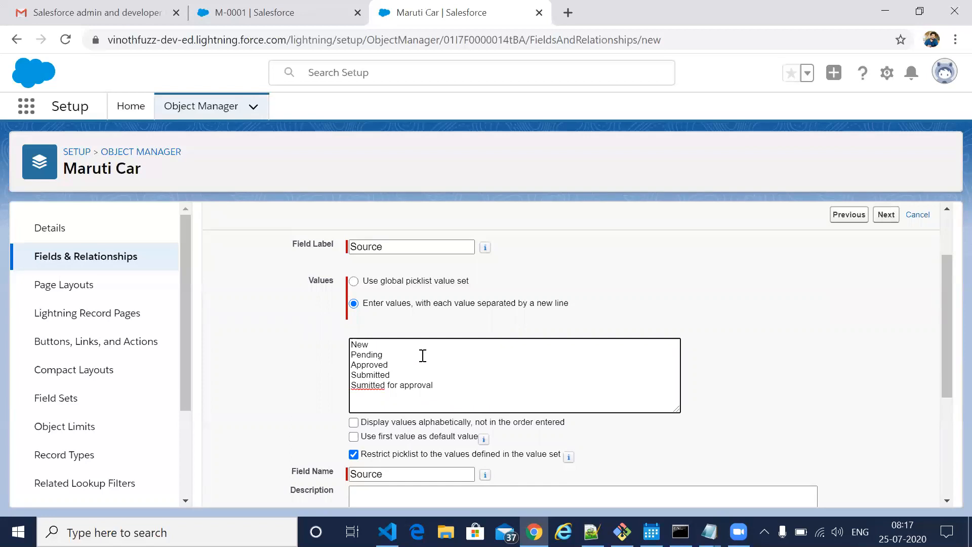
pyautogui.click(363, 385)
pyautogui.write('b')
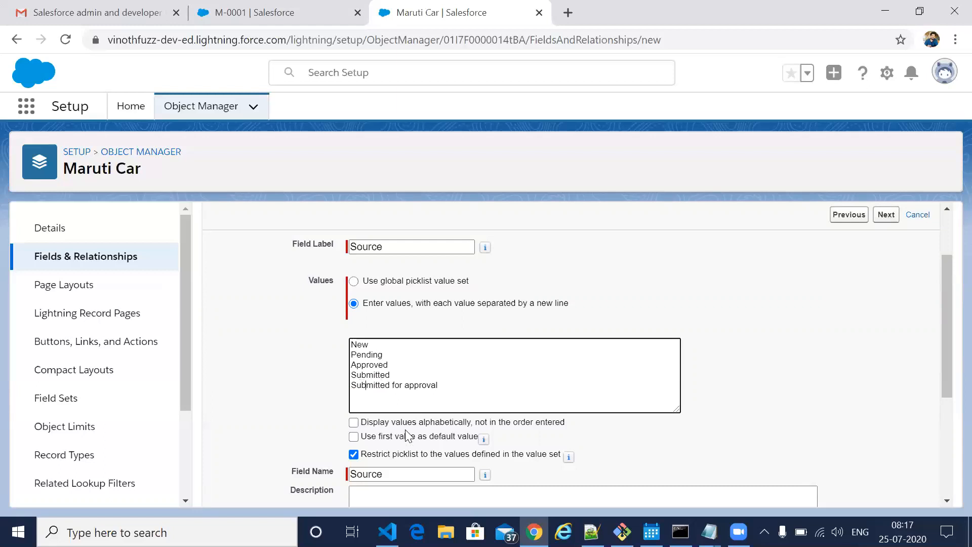
# Step: Keep the default field-level security and the Maruti Car Layout, save the Source field and start another custom field
pyautogui.scroll(-4, 643, 411)
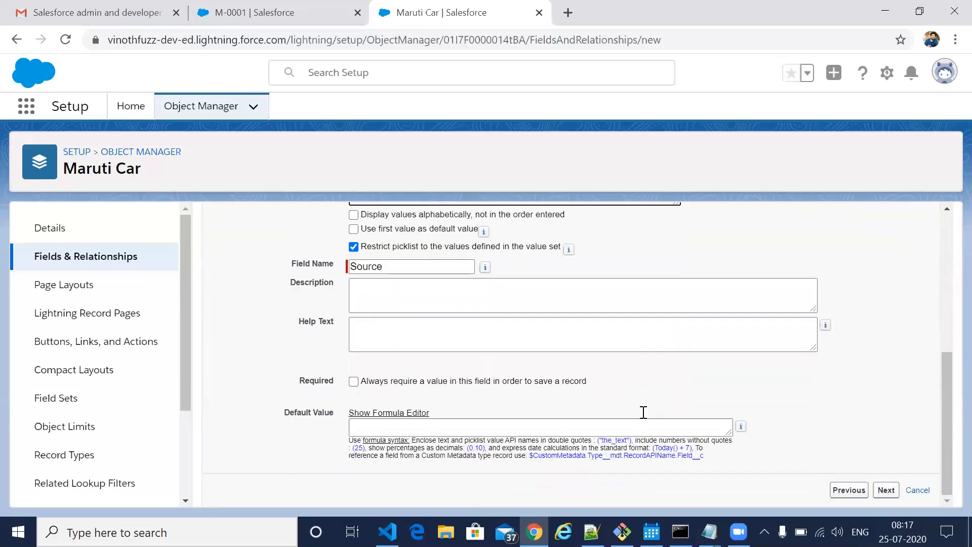
pyautogui.click(886, 491)
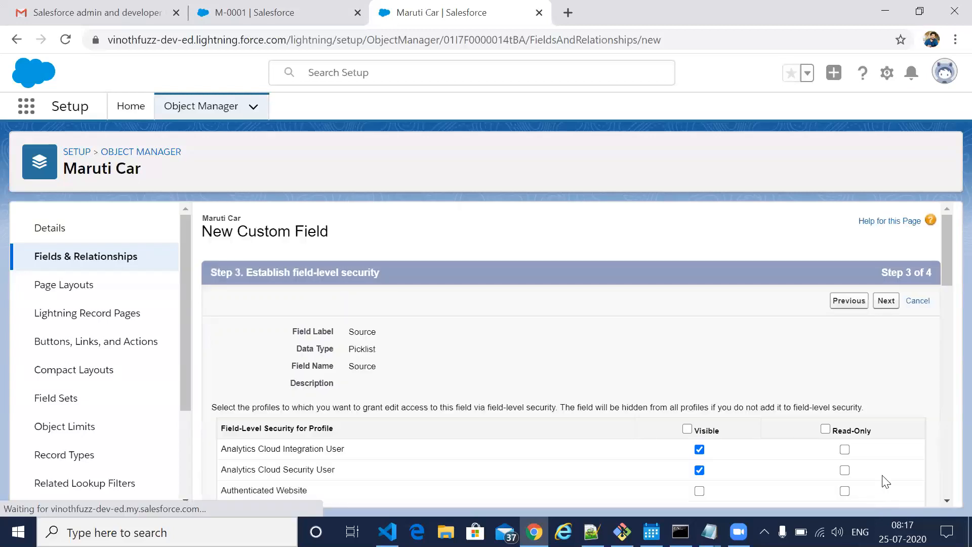
pyautogui.scroll(-5, 568, 423)
pyautogui.scroll(5, 569, 425)
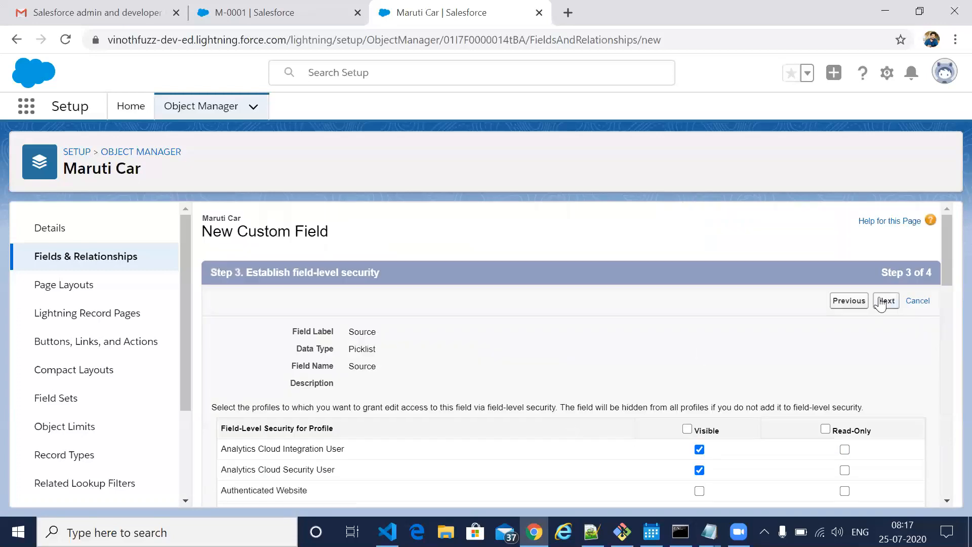
pyautogui.click(881, 302)
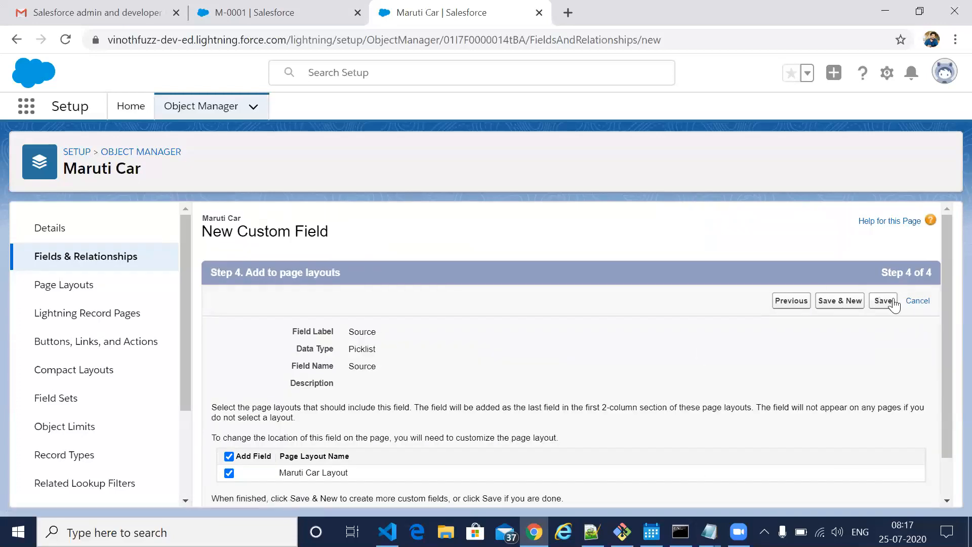
pyautogui.click(847, 304)
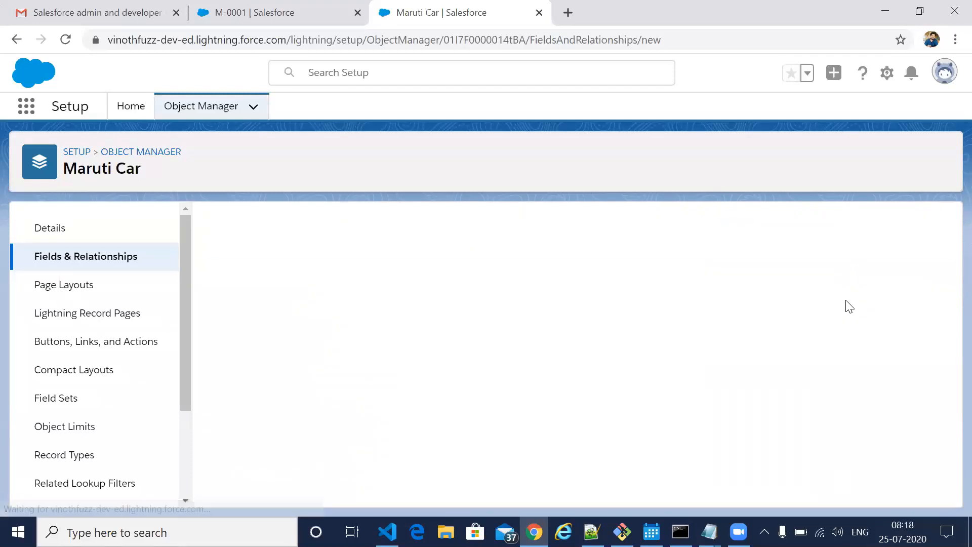
# Step: Choose the Phone data type for the new Maruti Car custom field and continue to its details
pyautogui.scroll(-5, 415, 438)
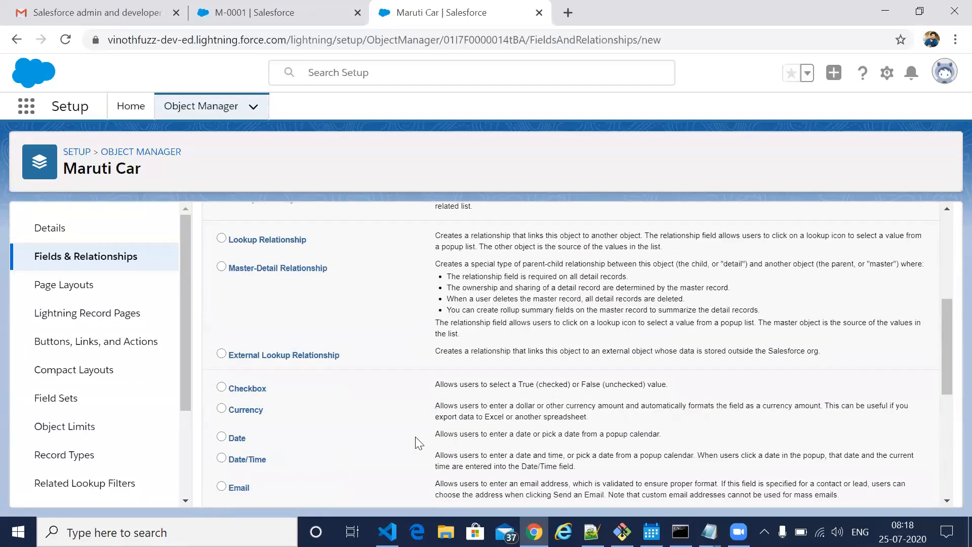
pyautogui.scroll(-3, 419, 443)
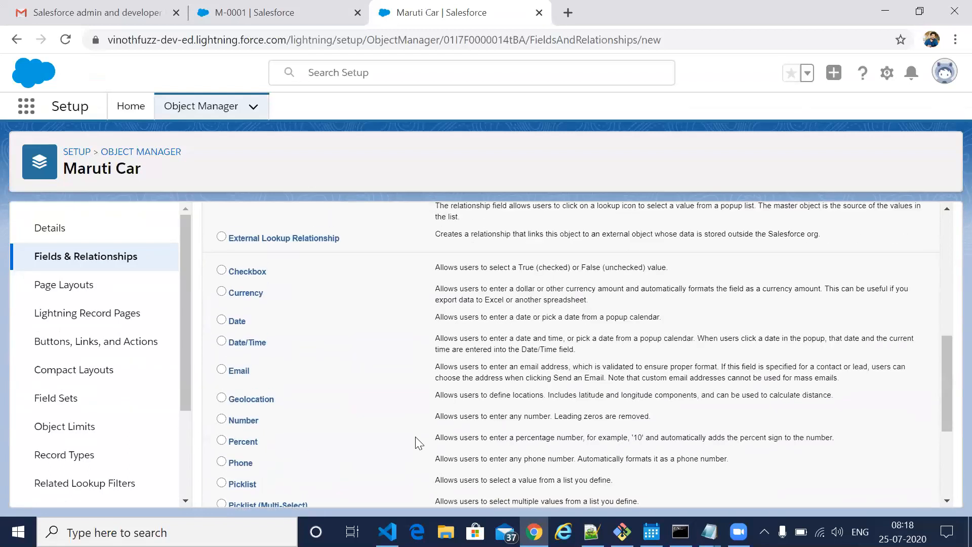
pyautogui.scroll(-2, 419, 443)
pyautogui.scroll(-1, 418, 443)
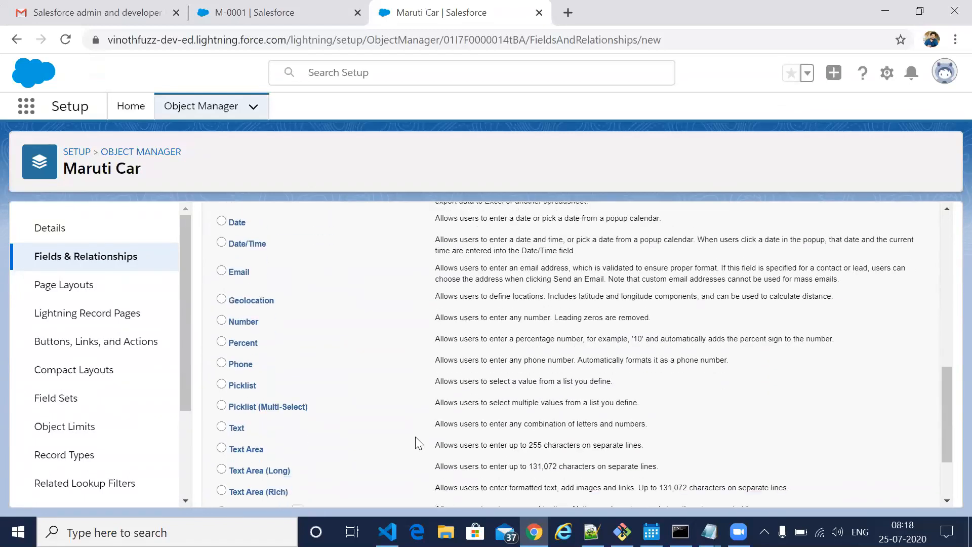
pyautogui.click(222, 363)
pyautogui.scroll(12, 674, 414)
pyautogui.click(885, 301)
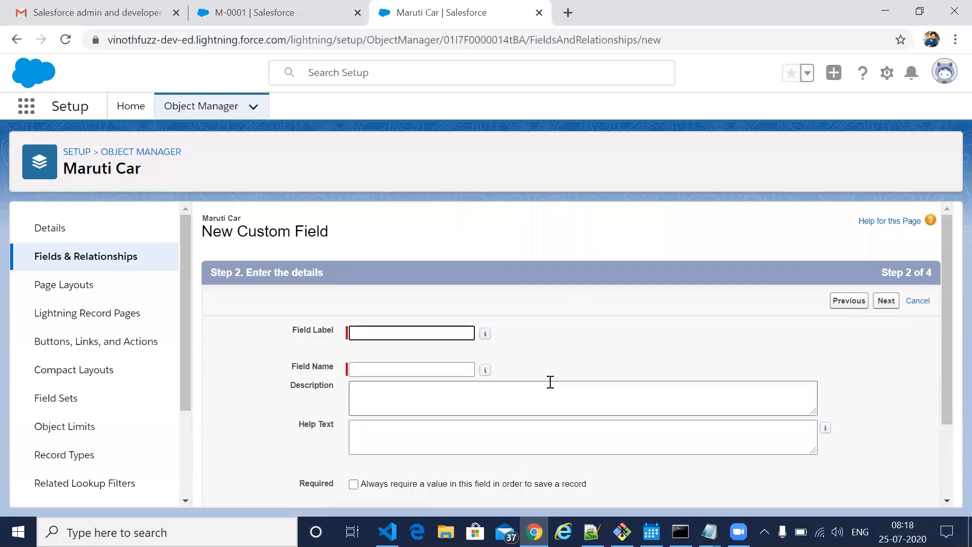
# Step: Label the new phone field Dealer phone and let the field name fill in from the label
pyautogui.write('De')
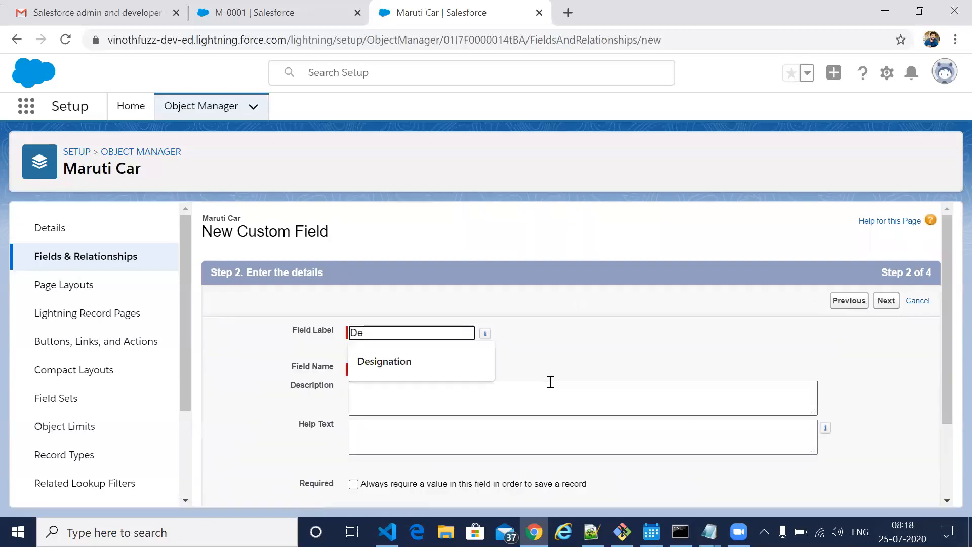
pyautogui.write('aler phone')
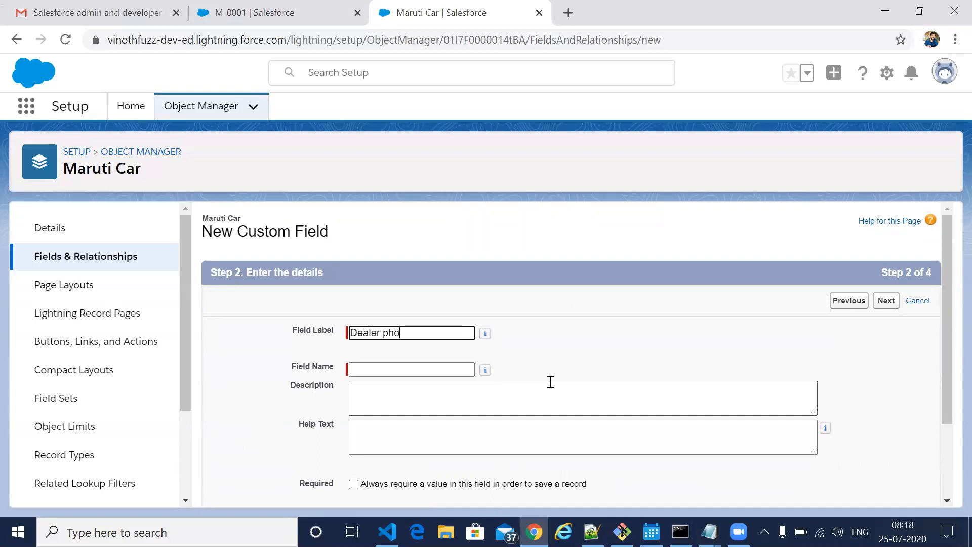
pyautogui.press('Tab')
pyautogui.press('Tab')
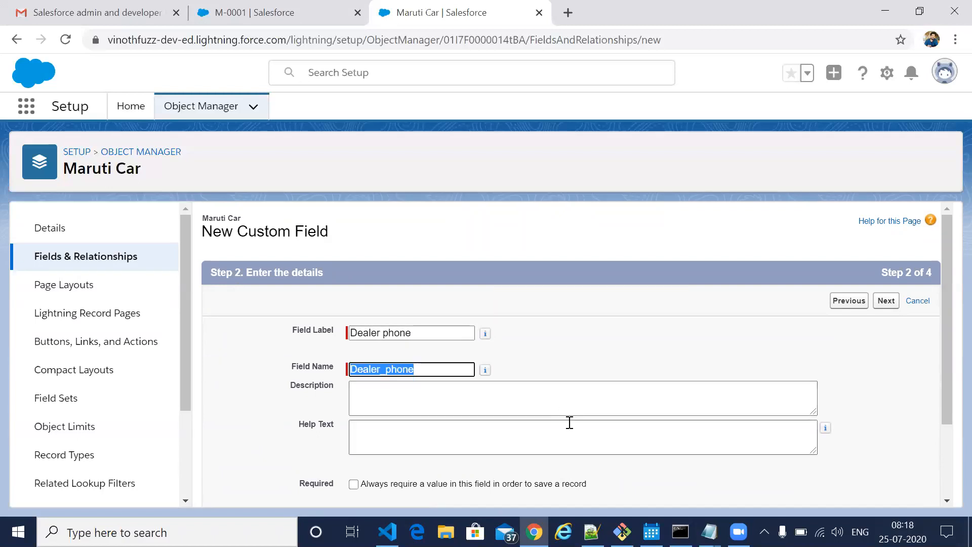
# Step: Keep the default field-level security and the Maruti Car Layout, and save the Dealer phone field
pyautogui.scroll(-2, 562, 400)
pyautogui.click(885, 490)
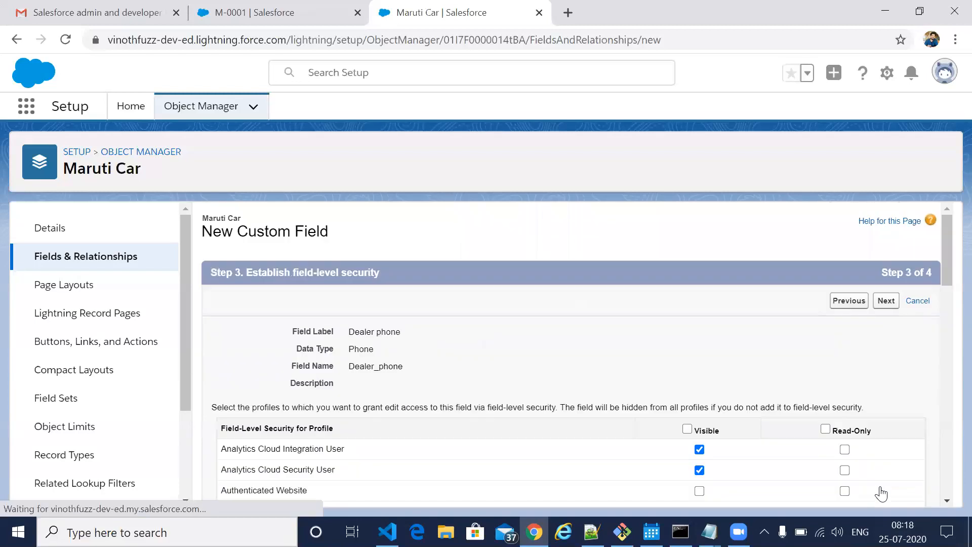
pyautogui.click(883, 308)
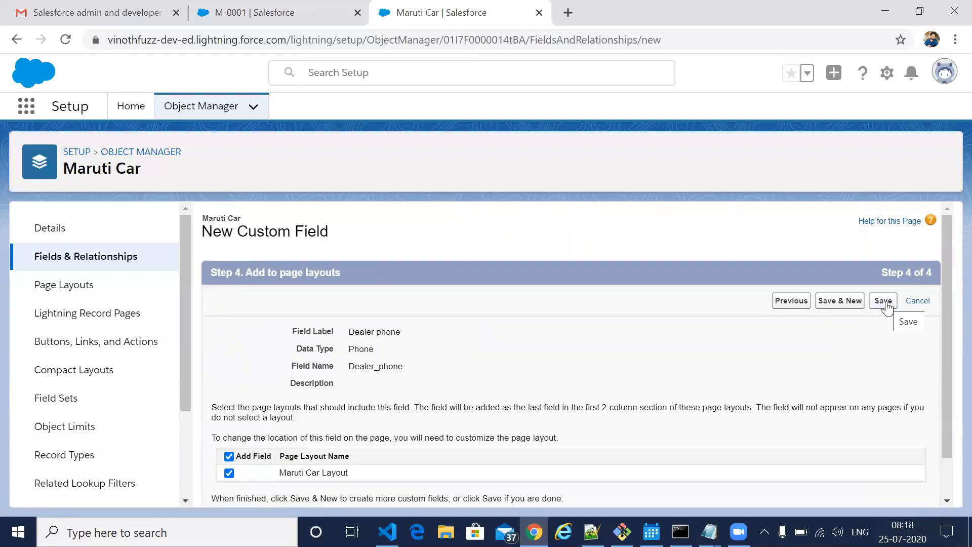
pyautogui.click(885, 302)
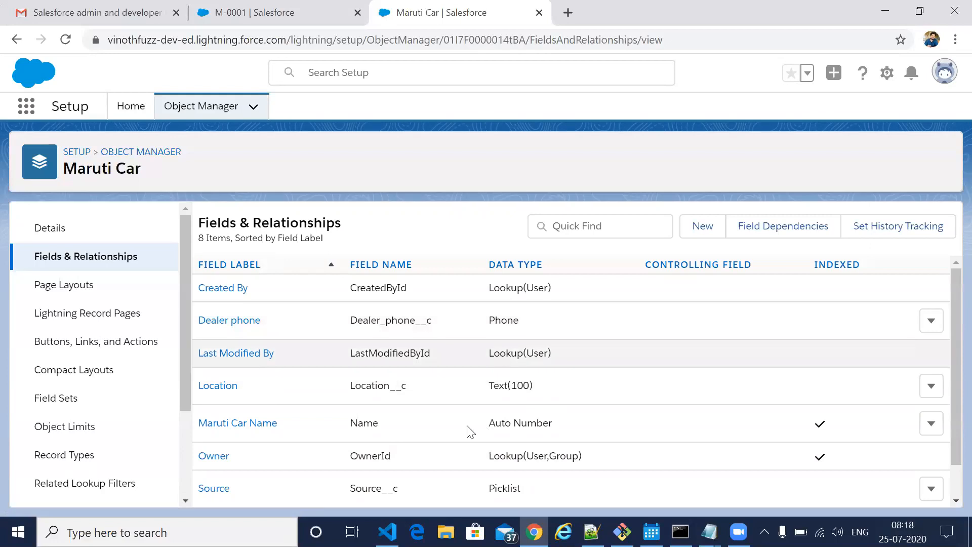
# Step: Examine the Maruti Car field list and the fields placed in the Information section of the Maruti Car Layout
pyautogui.scroll(-1, 466, 438)
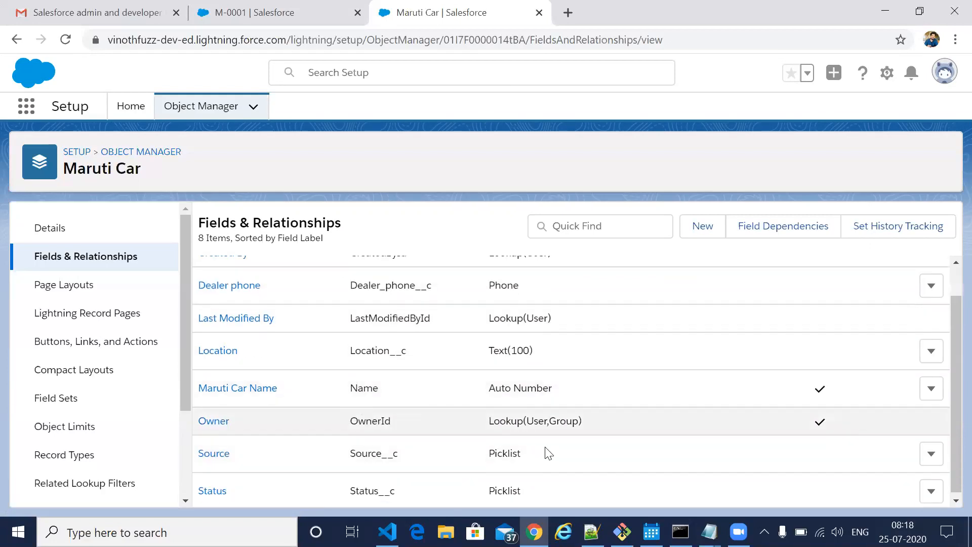
pyautogui.scroll(1, 457, 404)
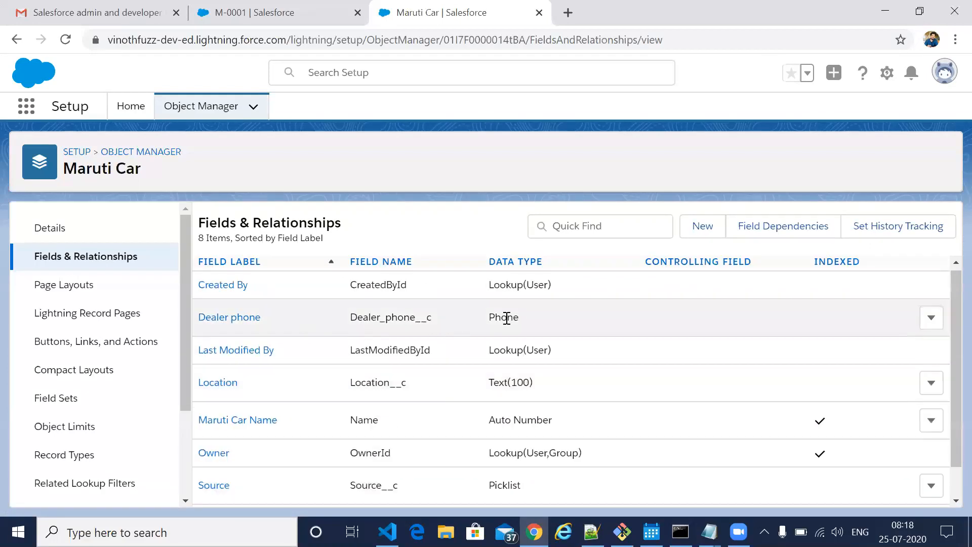
pyautogui.scroll(-1, 423, 441)
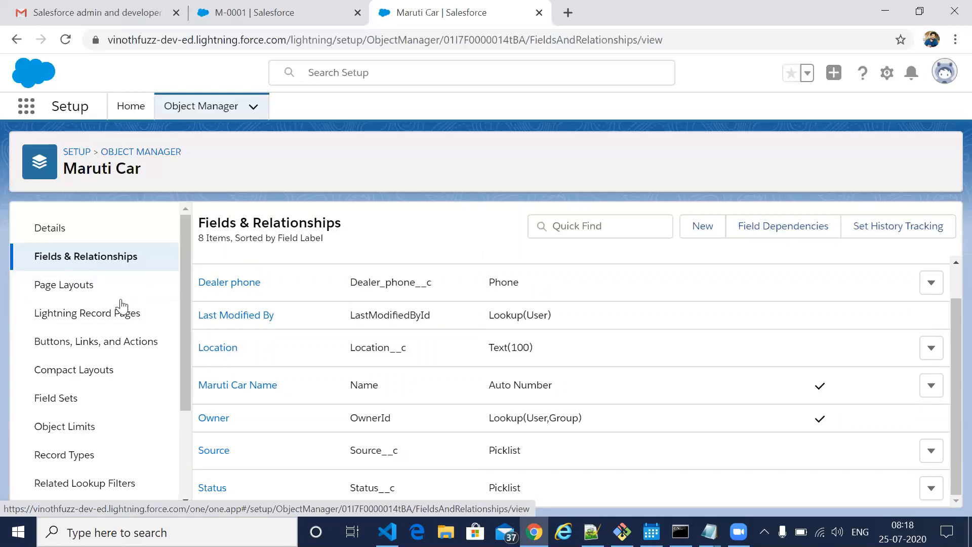
pyautogui.click(68, 296)
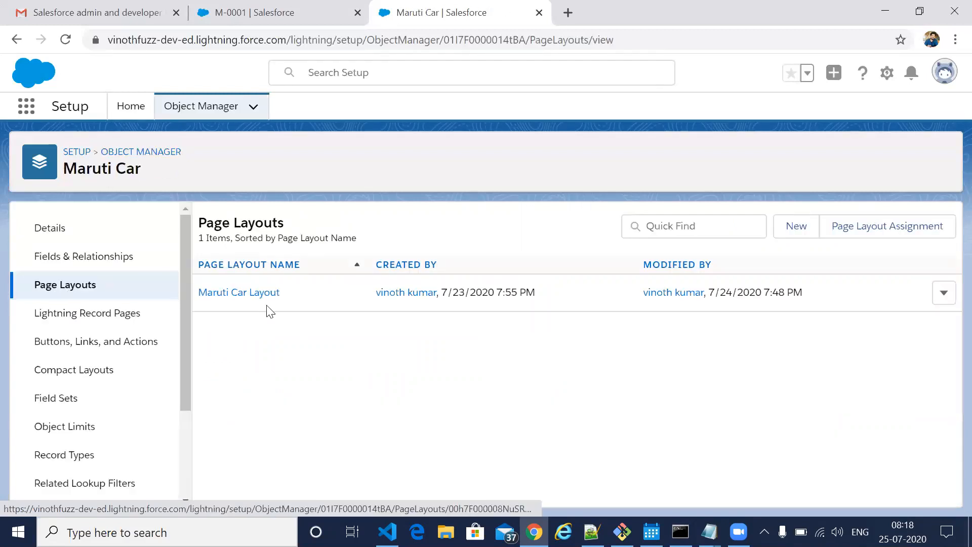
pyautogui.click(251, 299)
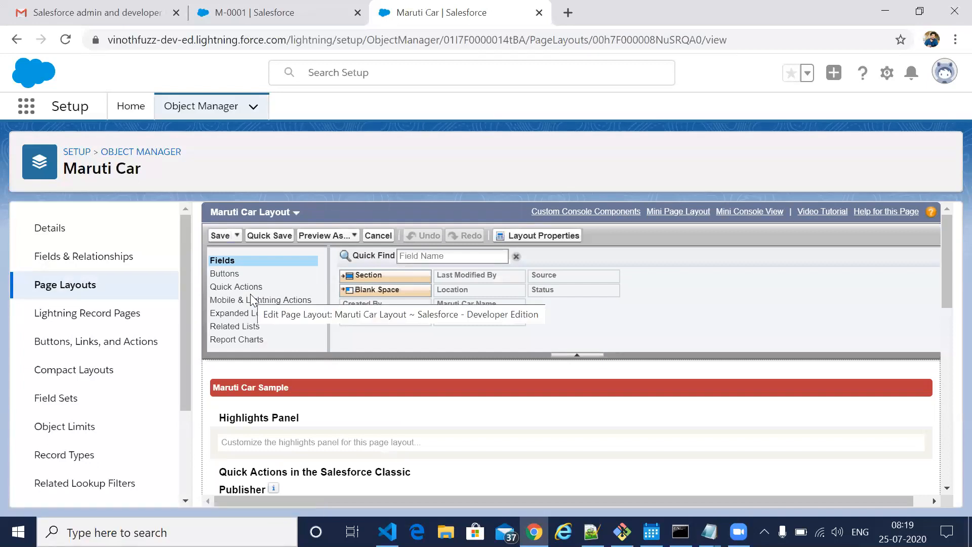
pyautogui.scroll(-2, 463, 452)
pyautogui.scroll(-5, 464, 448)
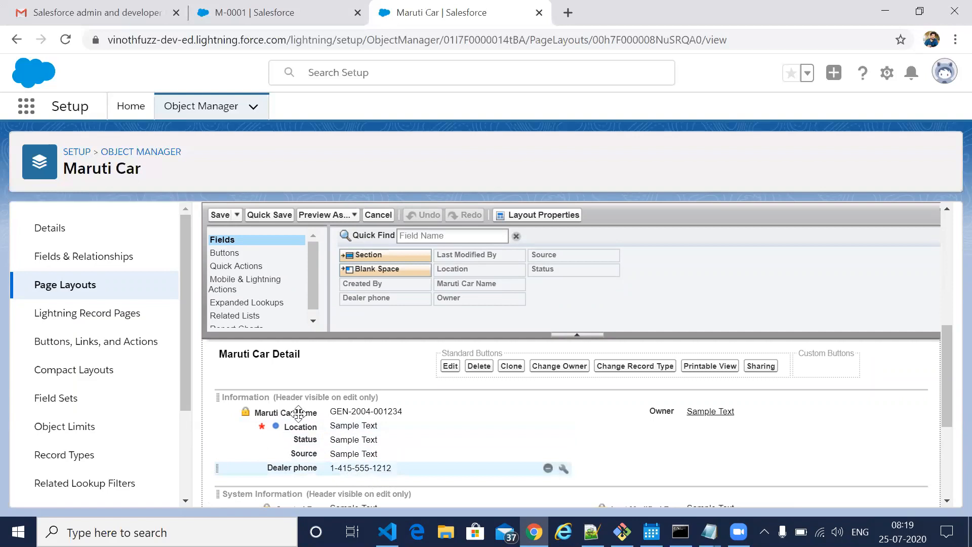
# Step: Start a new page layout for the Maruti Car object, cloned from the existing Maruti Car Layout
pyautogui.click(72, 292)
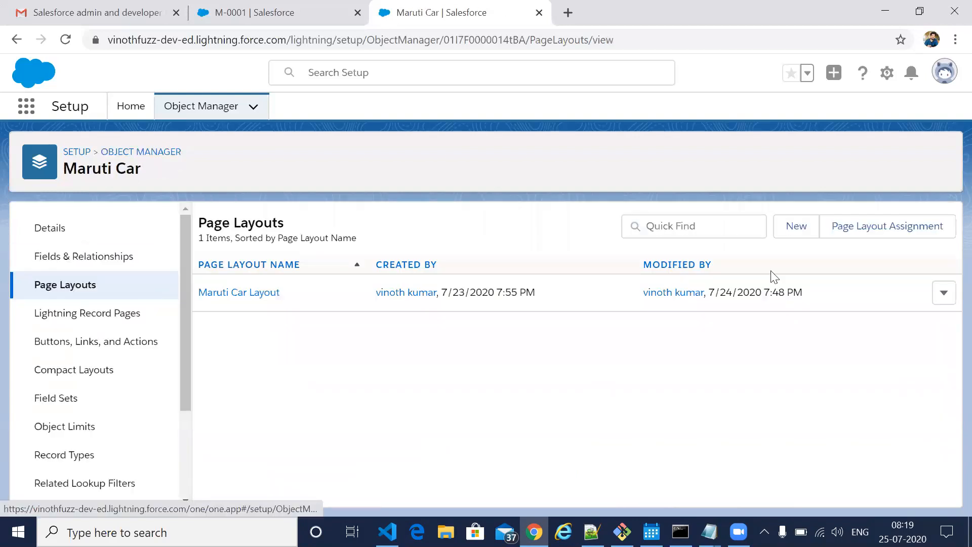
pyautogui.click(797, 232)
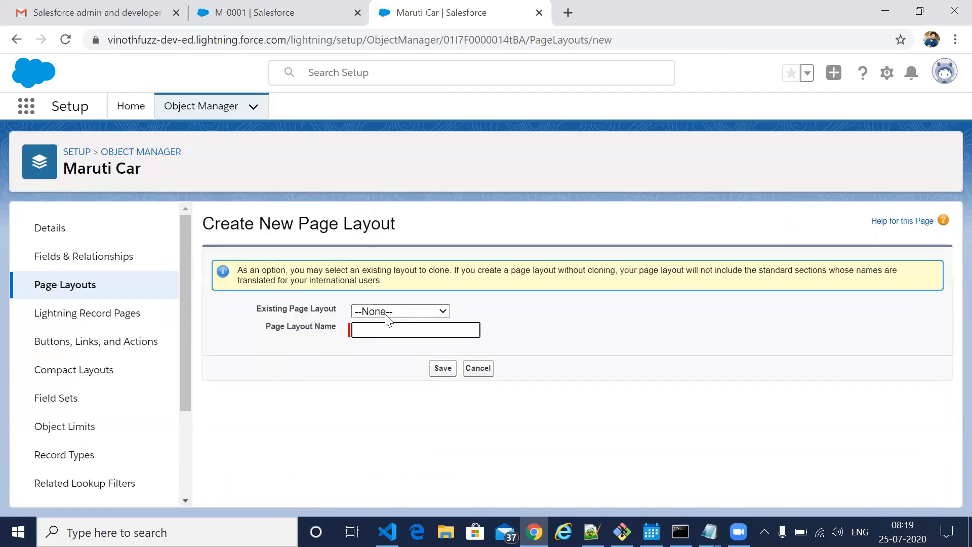
pyautogui.click(386, 315)
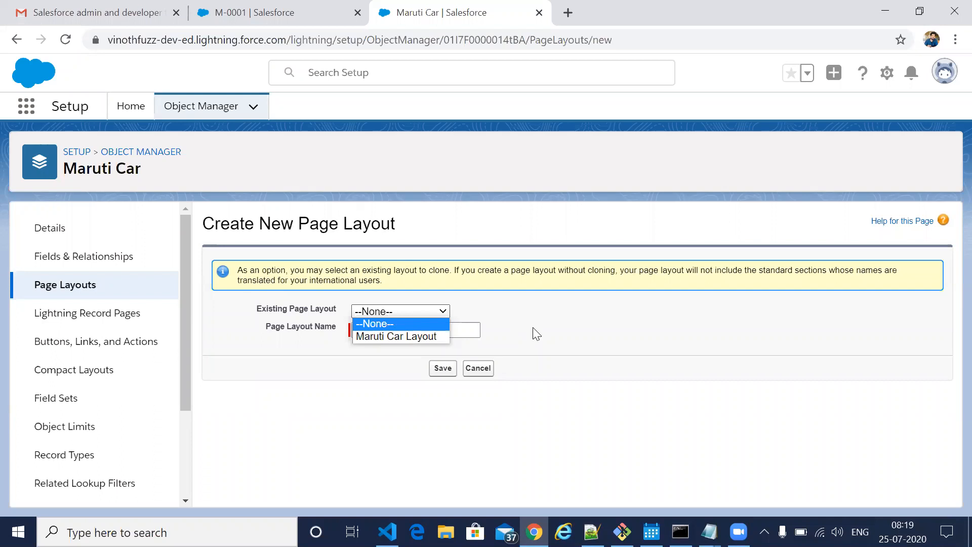
pyautogui.click(538, 335)
pyautogui.click(398, 329)
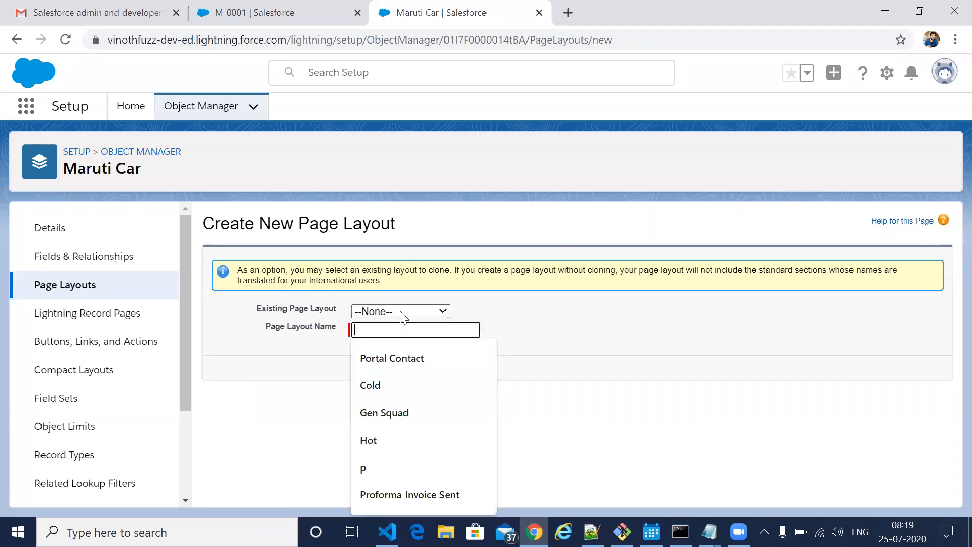
pyautogui.click(410, 311)
pyautogui.click(393, 335)
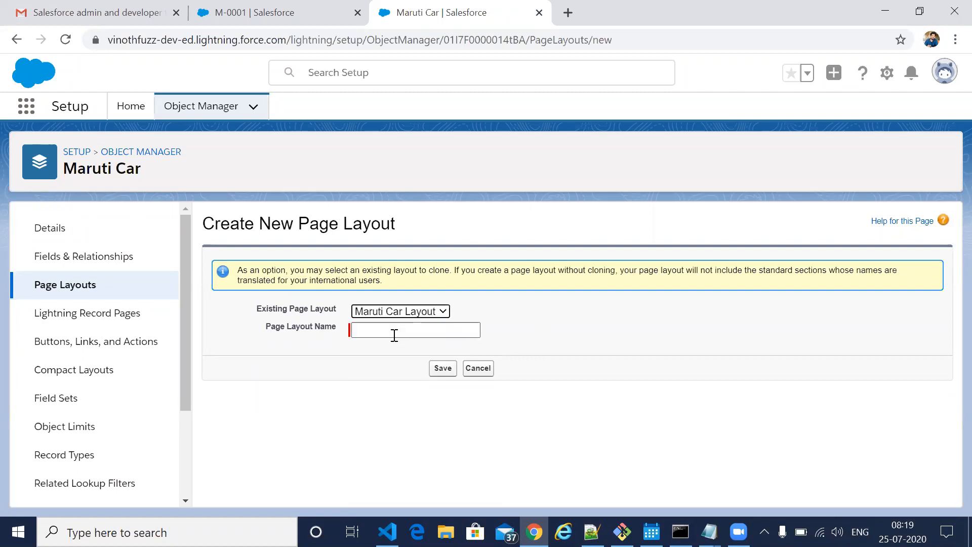
# Step: Name the cloned page layout Sales pagelayout and save it
pyautogui.click(390, 332)
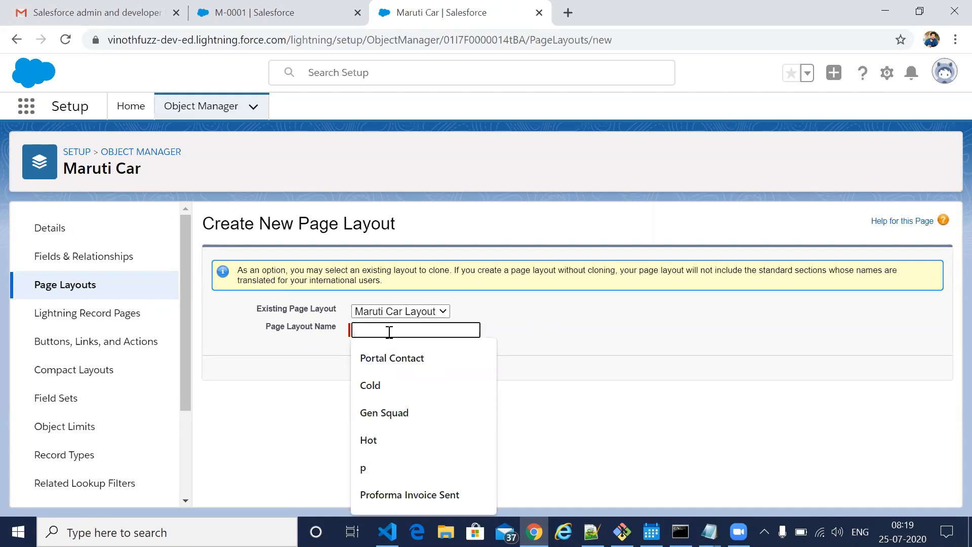
pyautogui.write('Sales')
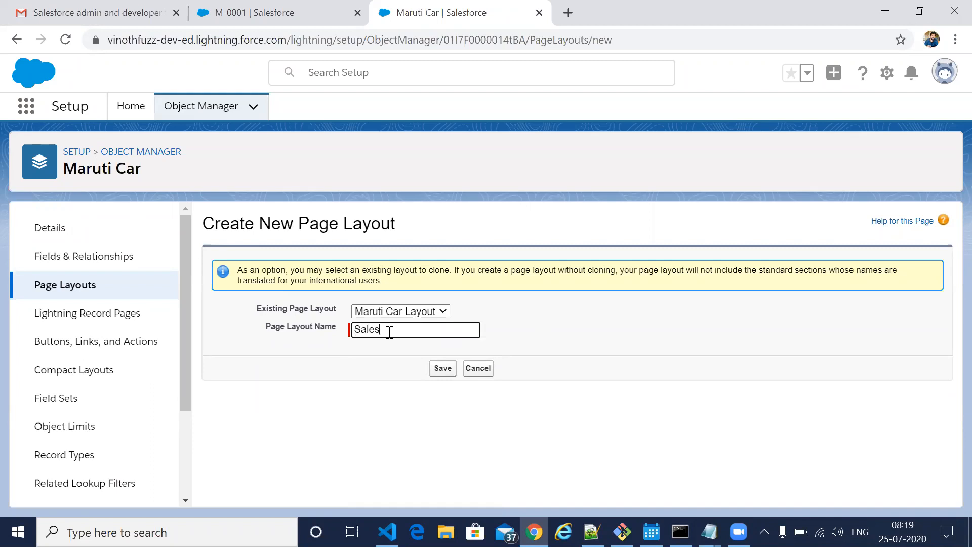
pyautogui.write(' pagelayout')
pyautogui.click(445, 370)
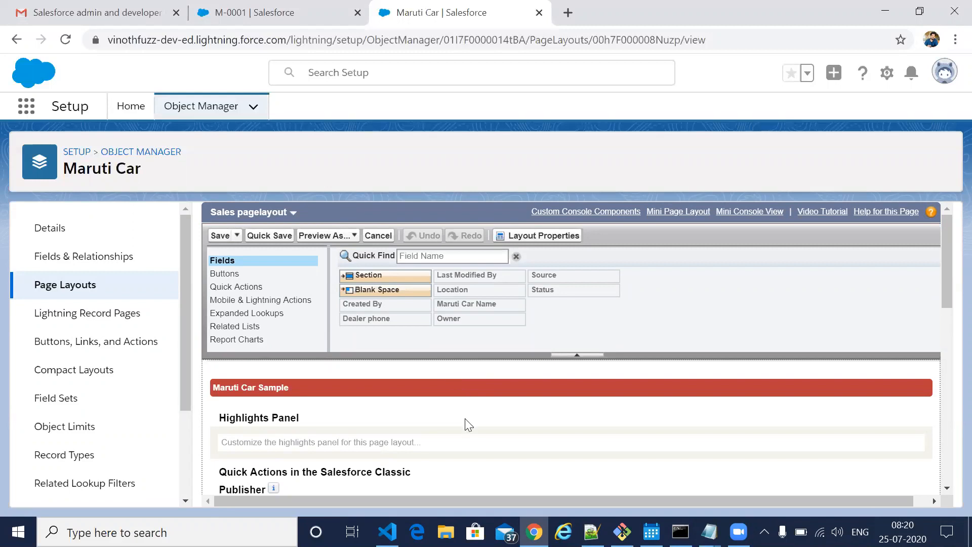
# Step: Remove the Dealer phone field from the Information section of the Sales pagelayout and save the layout
pyautogui.scroll(-1, 468, 424)
pyautogui.scroll(-5, 465, 419)
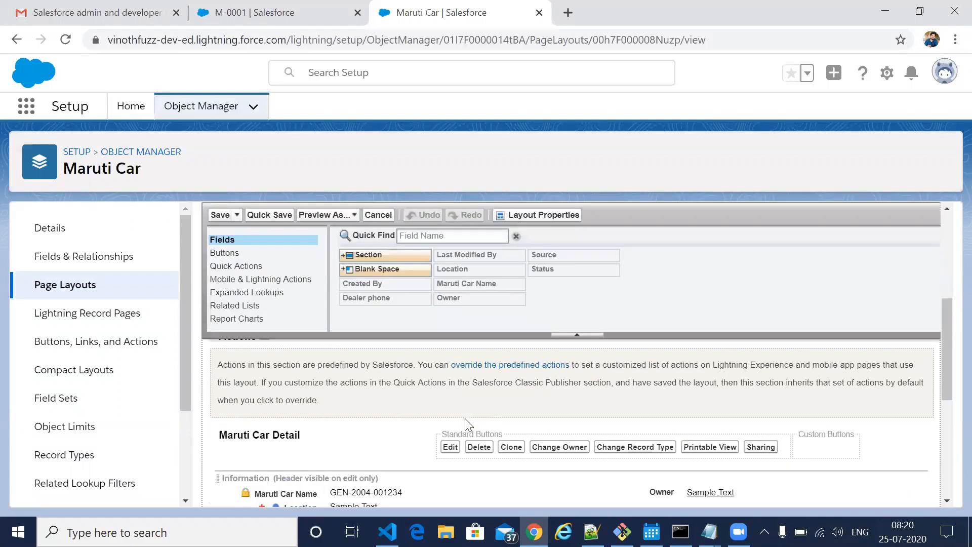
pyautogui.scroll(1, 466, 424)
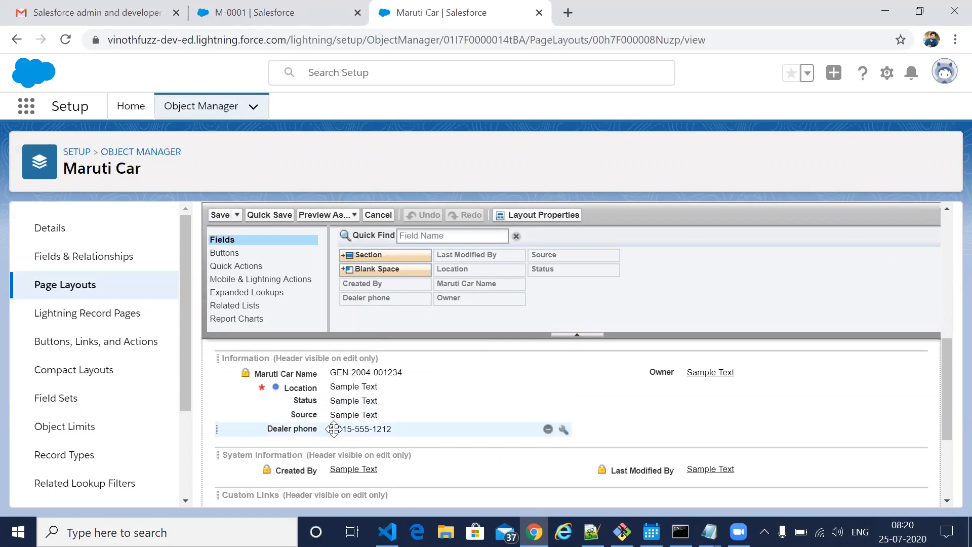
pyautogui.click(548, 431)
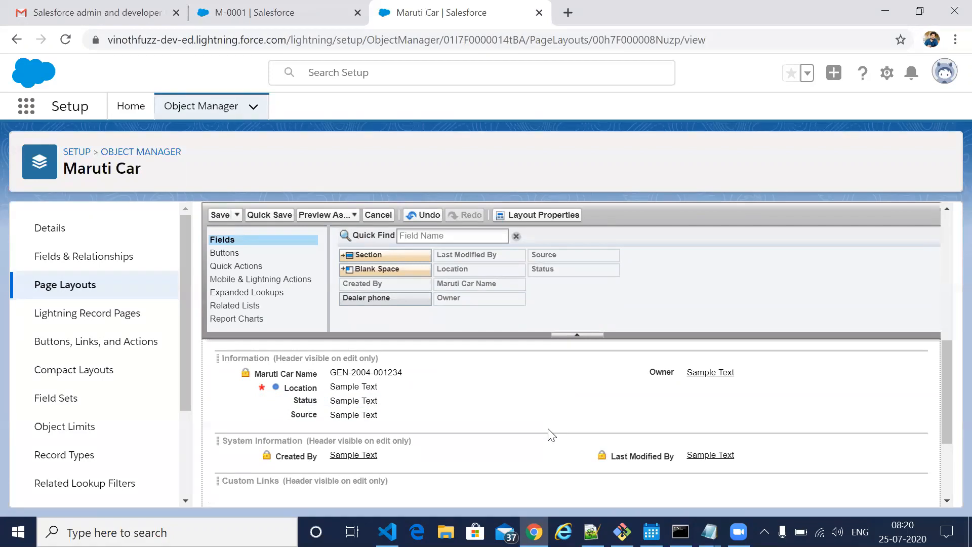
pyautogui.click(222, 216)
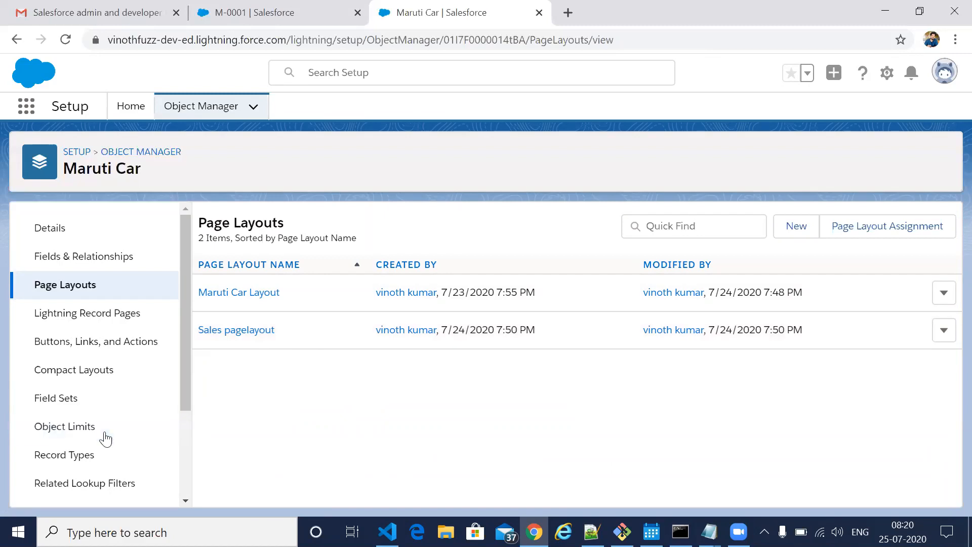
# Step: Start a new active record type on the Maruti Car object with the label Sales, letting the record type name fill in from the label
pyautogui.scroll(-1, 106, 440)
pyautogui.scroll(-2, 106, 439)
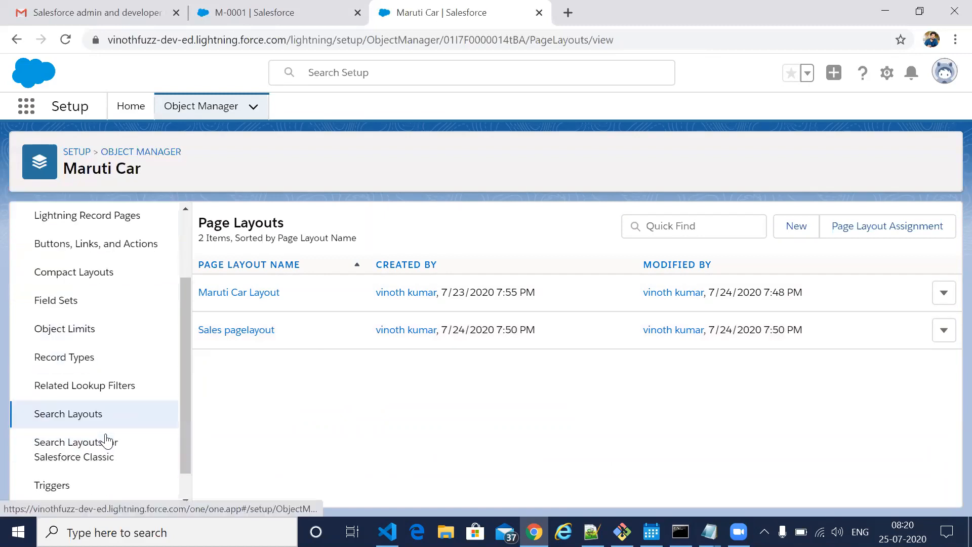
pyautogui.click(70, 358)
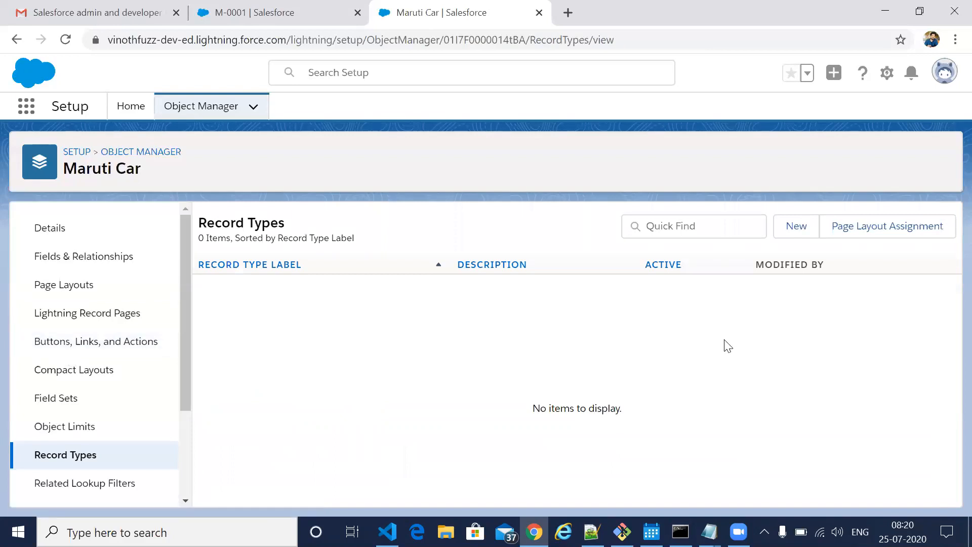
pyautogui.click(796, 237)
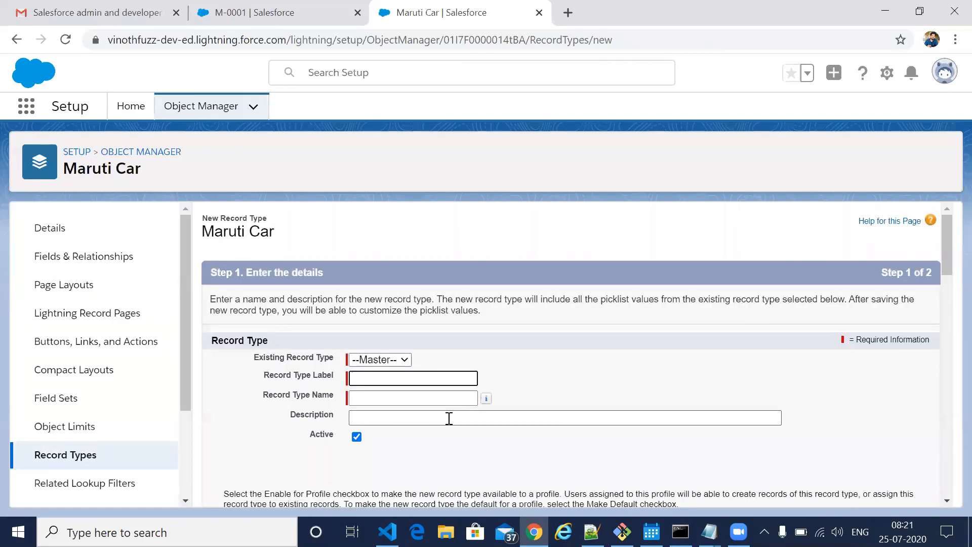
pyautogui.scroll(-1, 448, 418)
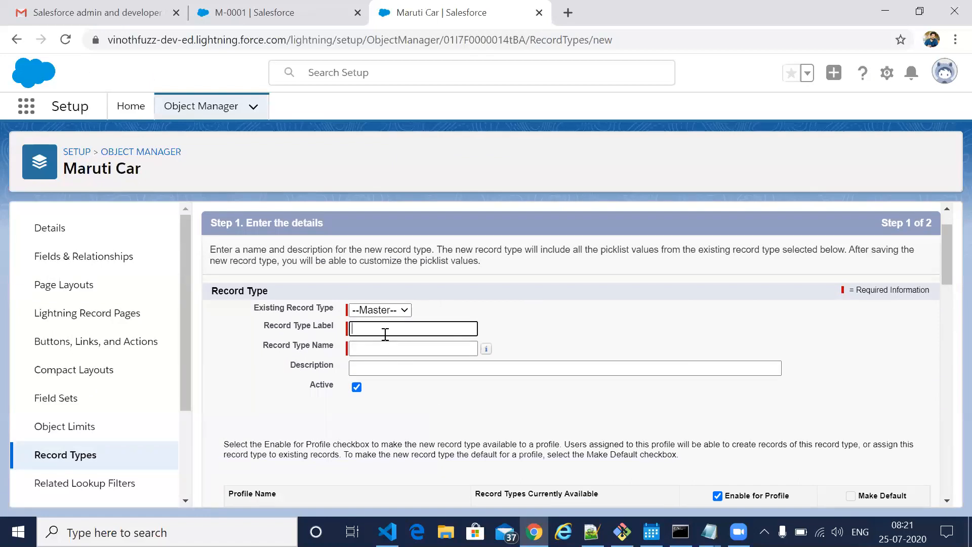
pyautogui.write('Sales')
pyautogui.press('Tab')
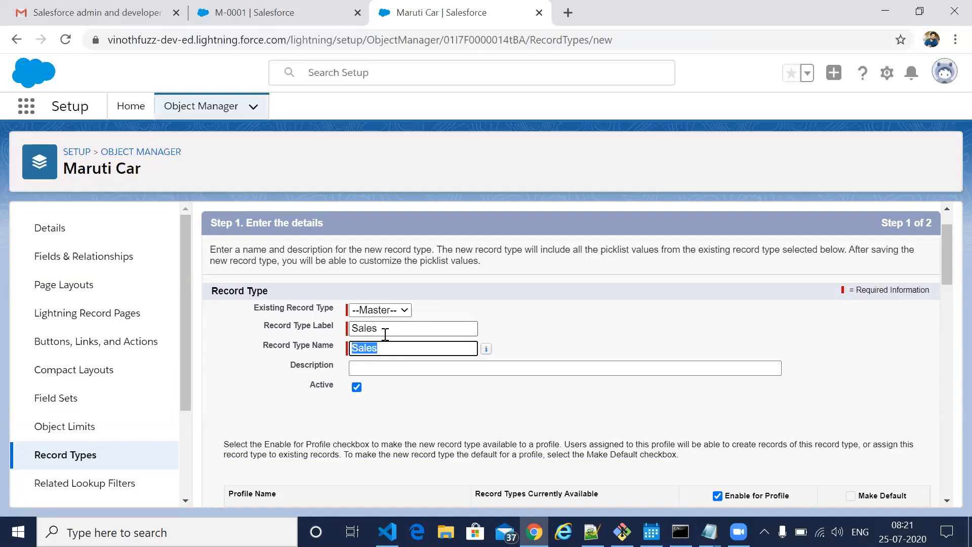
pyautogui.press('Tab')
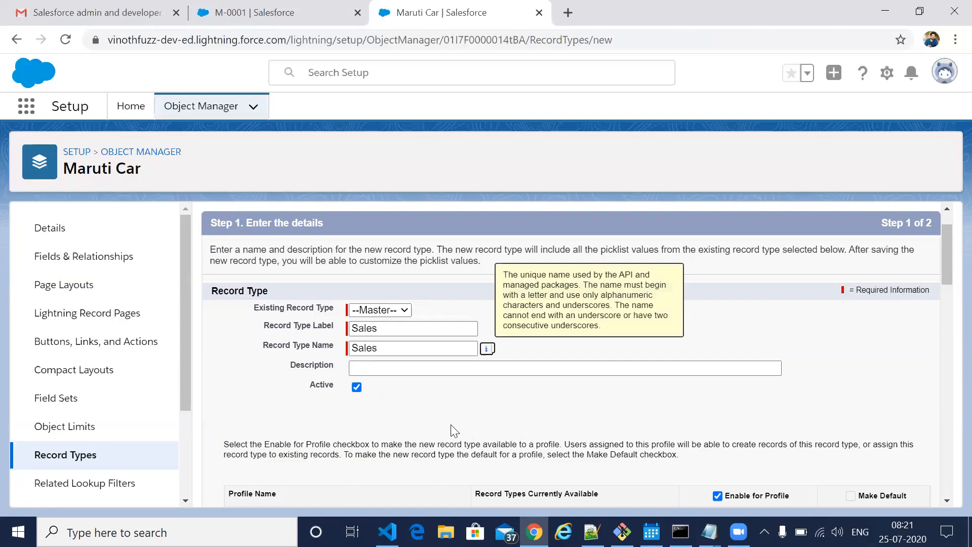
pyautogui.scroll(-2, 454, 431)
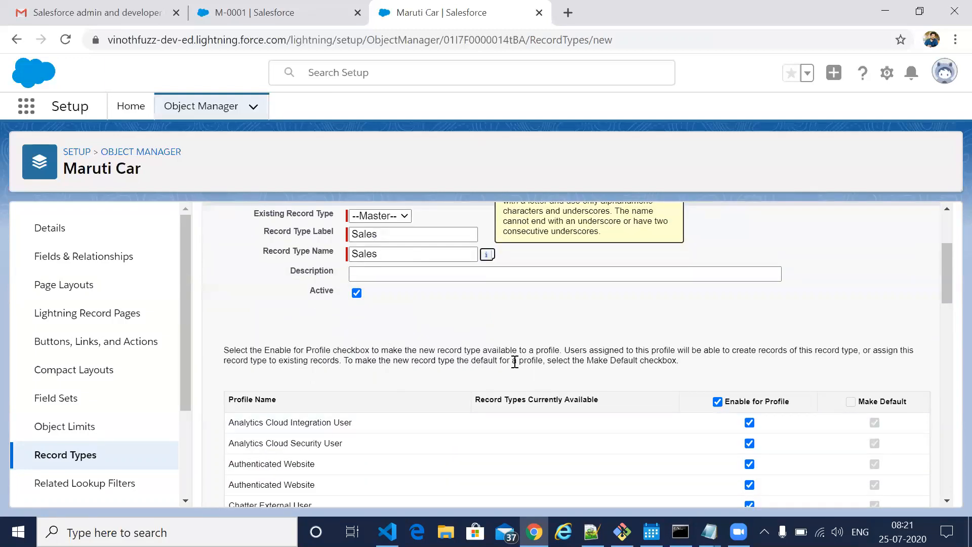
# Step: Keep the Sales record type enabled for all profiles and proceed to the page layout assignment
pyautogui.scroll(-20, 736, 381)
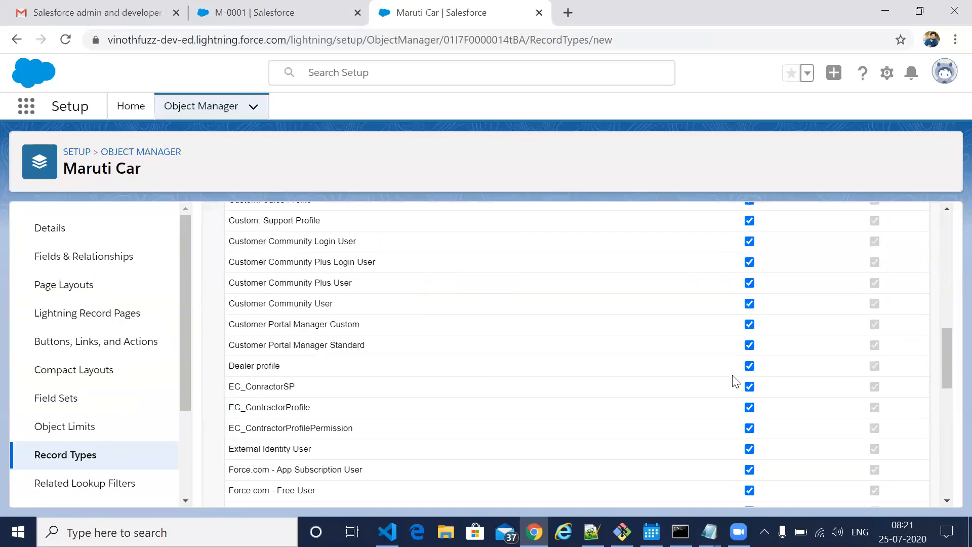
pyautogui.scroll(20, 736, 382)
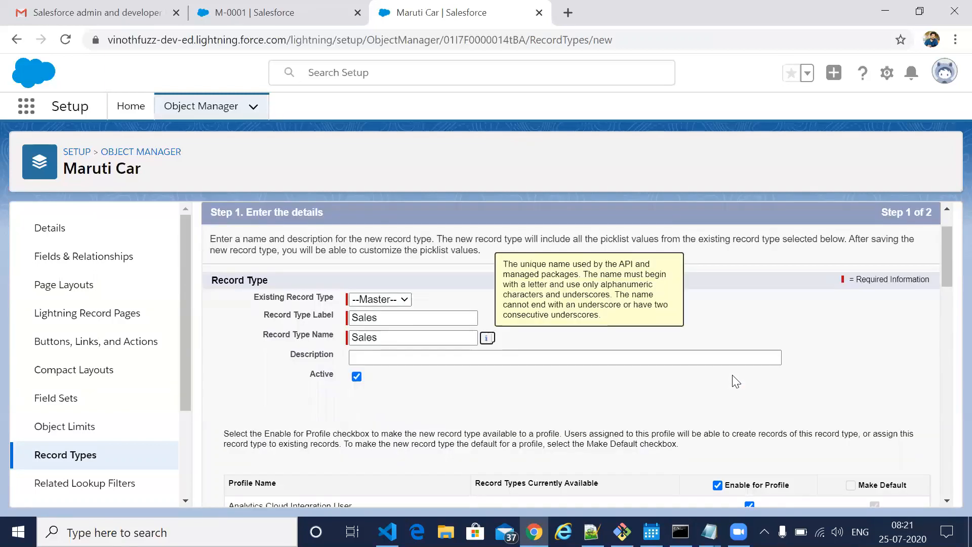
pyautogui.scroll(-5, 735, 382)
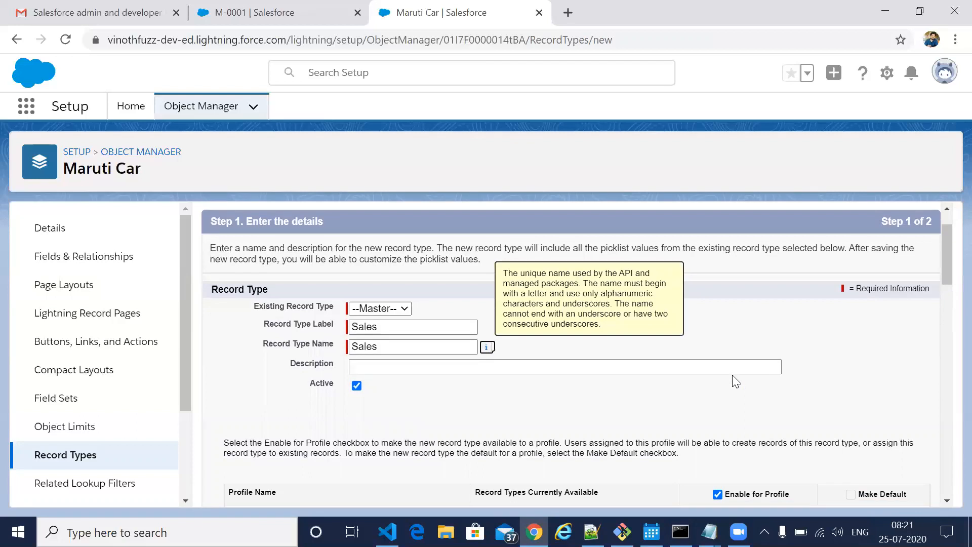
pyautogui.scroll(-15, 735, 382)
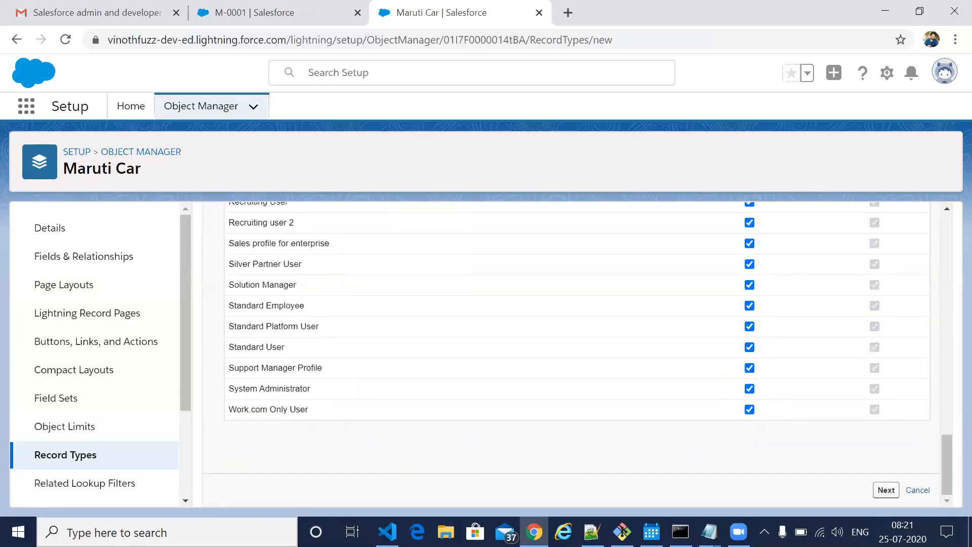
pyautogui.click(886, 491)
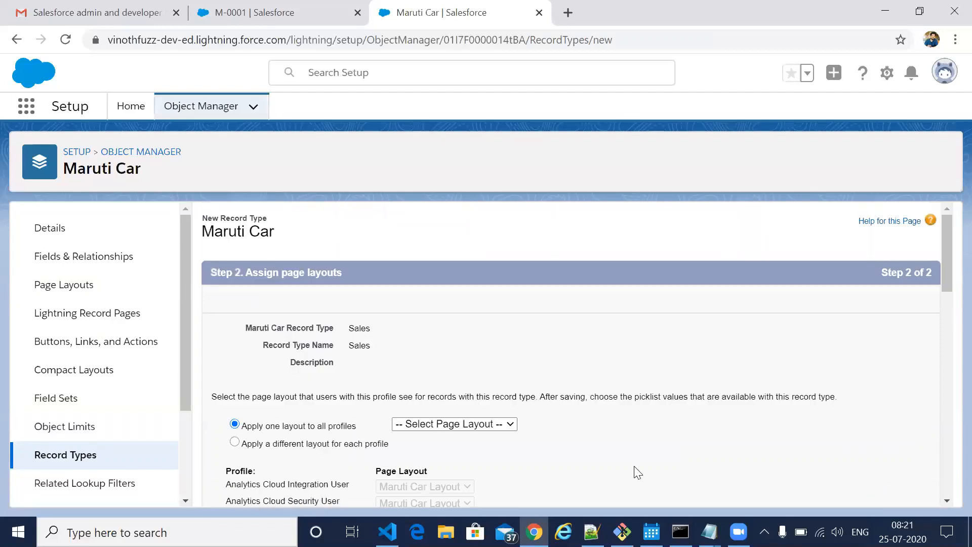
# Step: Apply the Sales pagelayout to all profiles for the Sales record type
pyautogui.scroll(-1, 634, 466)
pyautogui.scroll(-2, 637, 473)
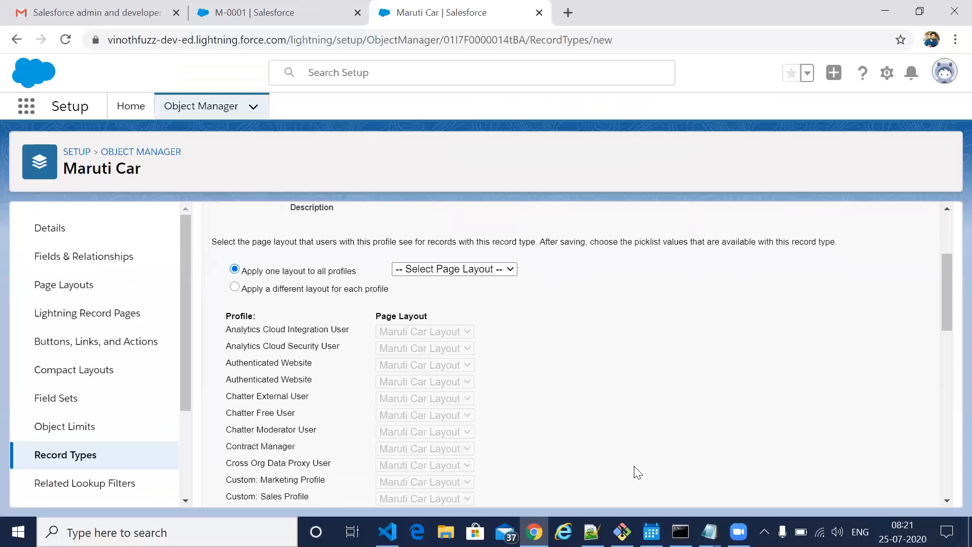
pyautogui.click(448, 272)
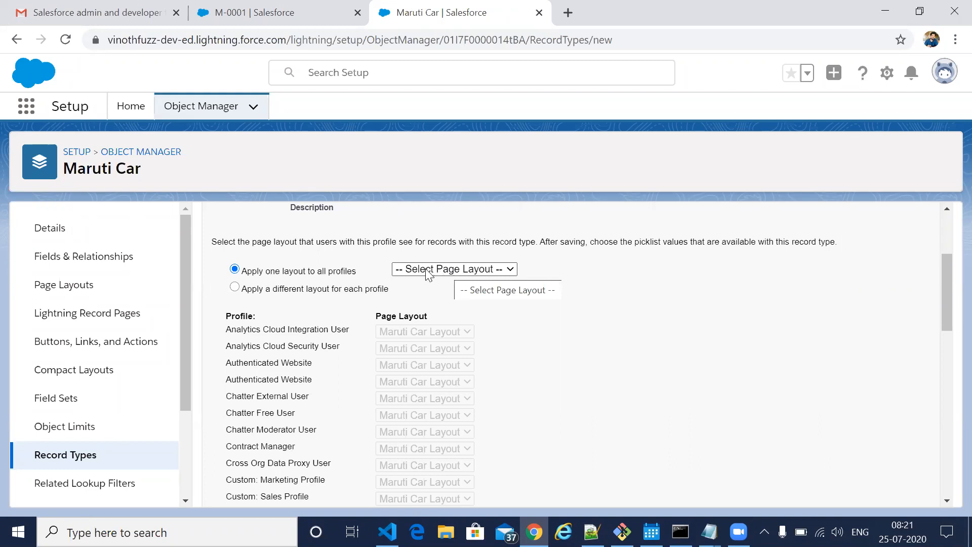
pyautogui.click(428, 272)
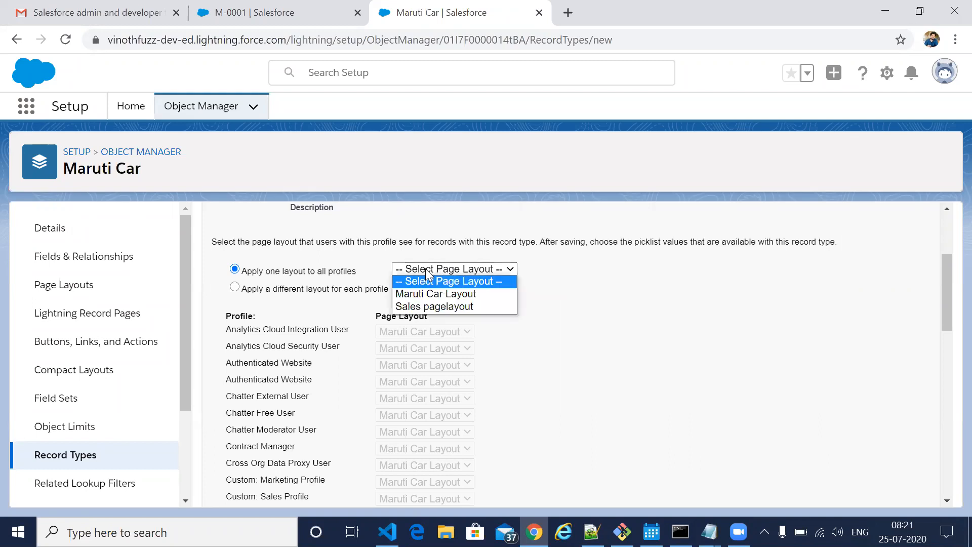
pyautogui.click(447, 307)
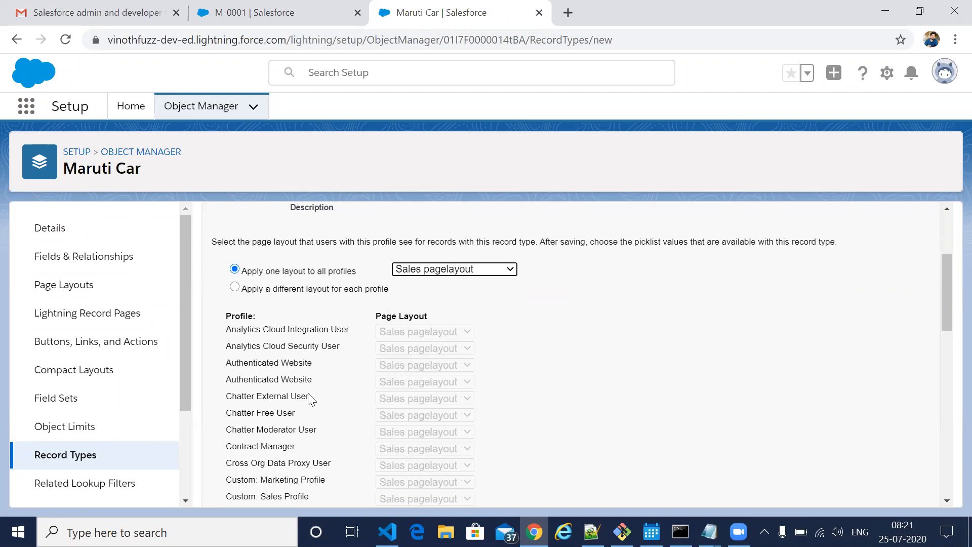
# Step: Review the page layout assigned to each profile and the name of the new record type
pyautogui.scroll(-2, 308, 393)
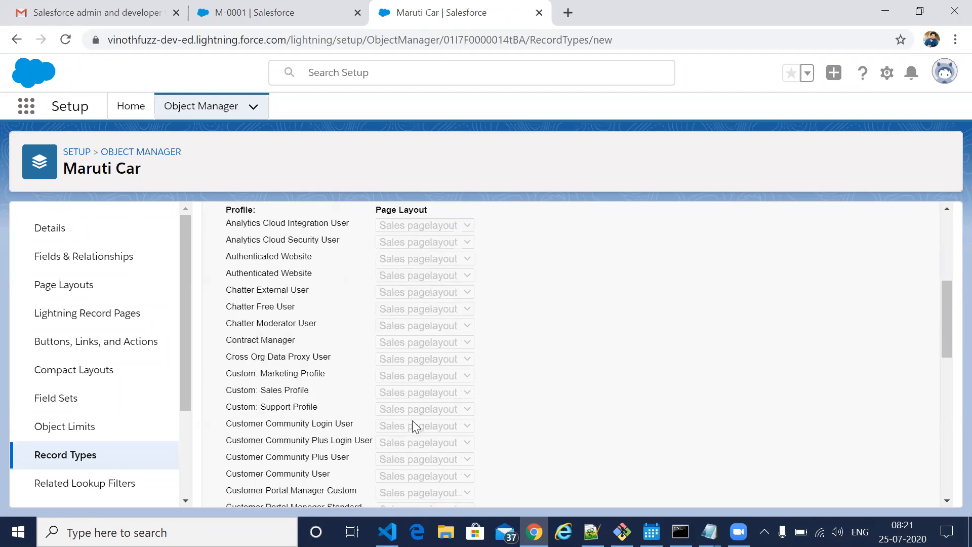
pyautogui.scroll(-2, 432, 499)
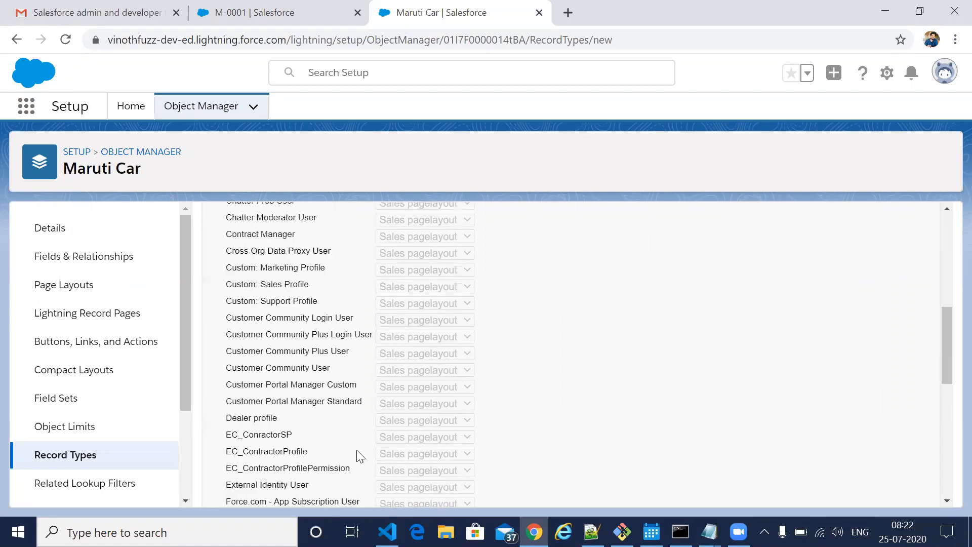
pyautogui.scroll(-1, 281, 455)
pyautogui.scroll(-4, 281, 454)
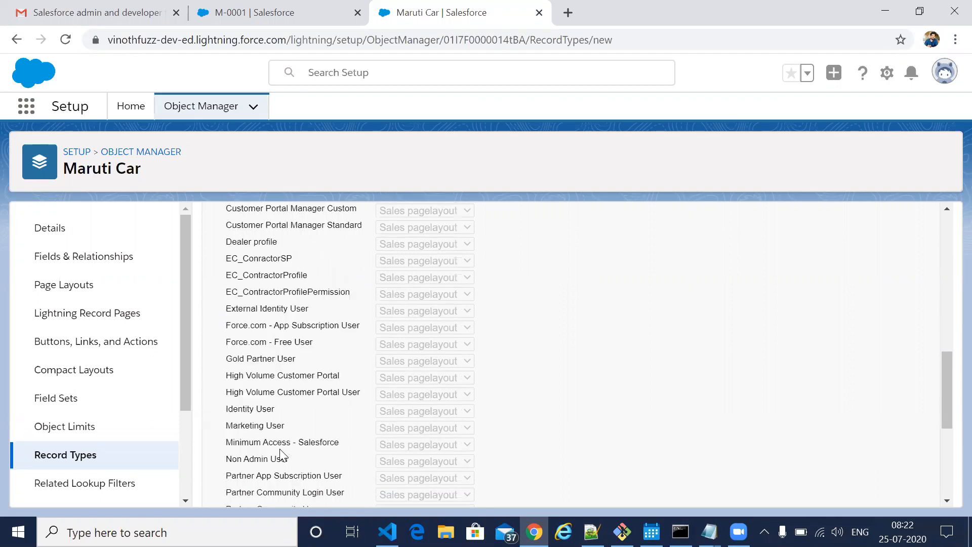
pyautogui.scroll(-2, 280, 455)
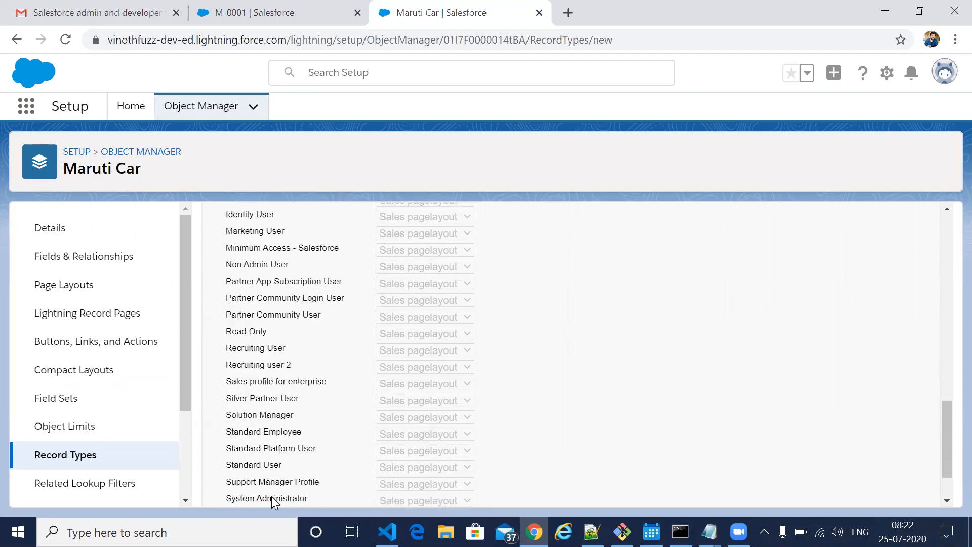
pyautogui.scroll(-1, 291, 442)
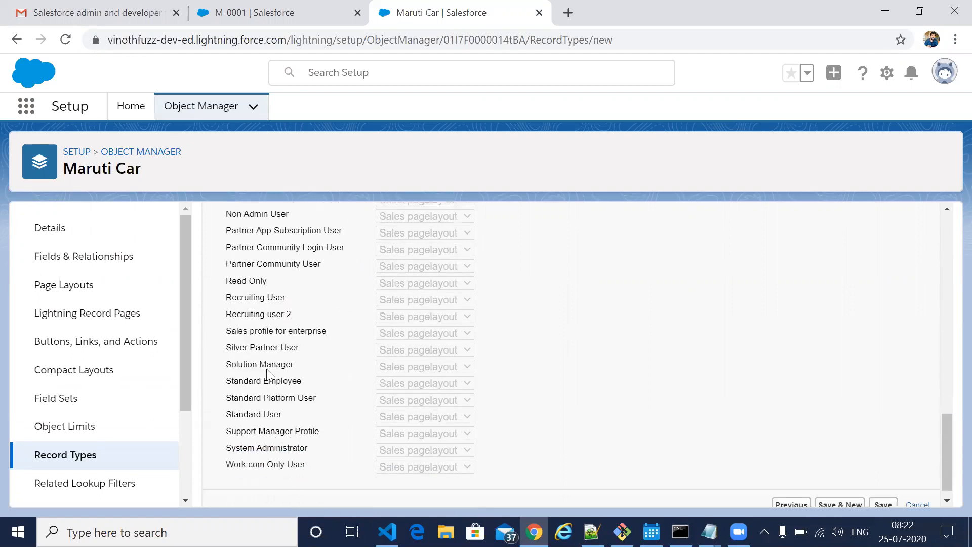
pyautogui.scroll(1, 378, 418)
pyautogui.scroll(15, 378, 418)
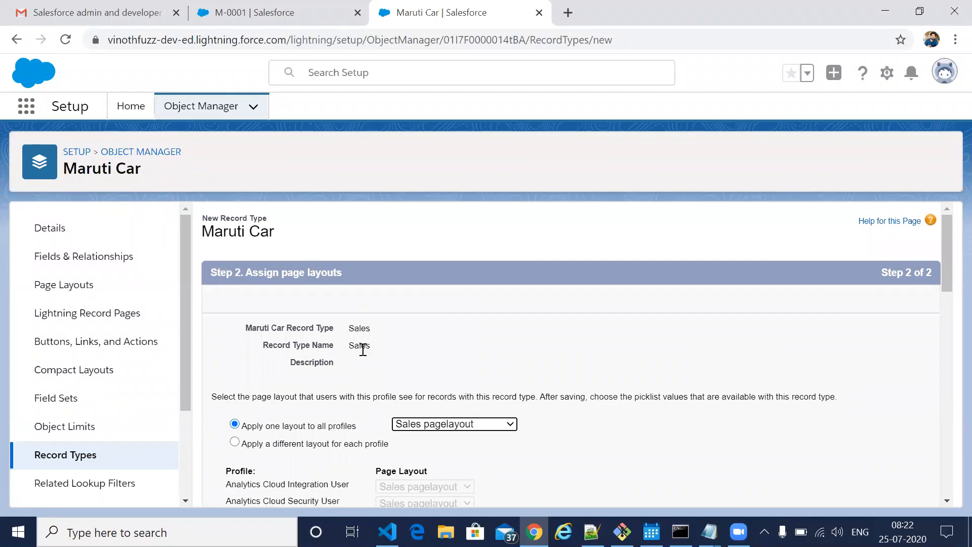
pyautogui.doubleClick(361, 346)
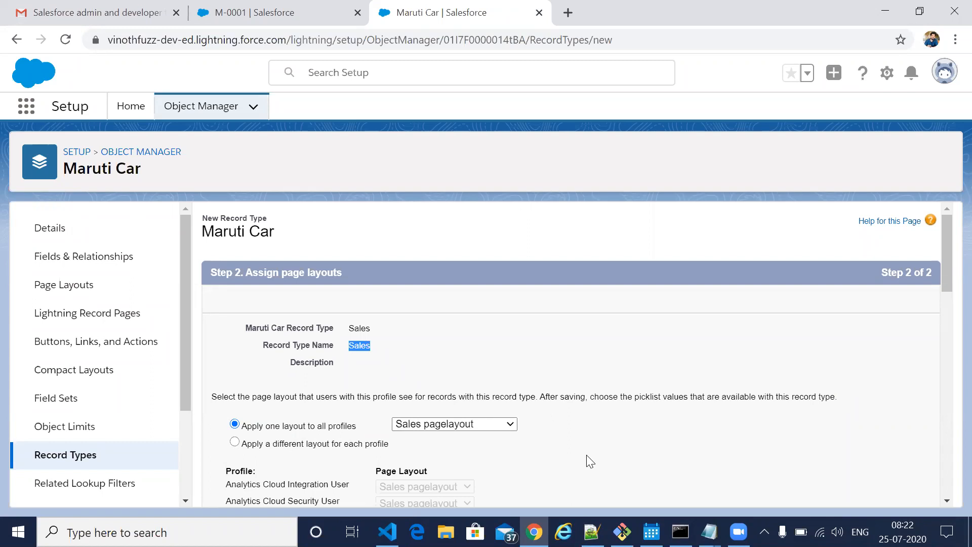
# Step: Save the Sales record type with its page layout assignment
pyautogui.scroll(-1, 866, 412)
pyautogui.scroll(-4, 898, 425)
pyautogui.scroll(-6, 898, 424)
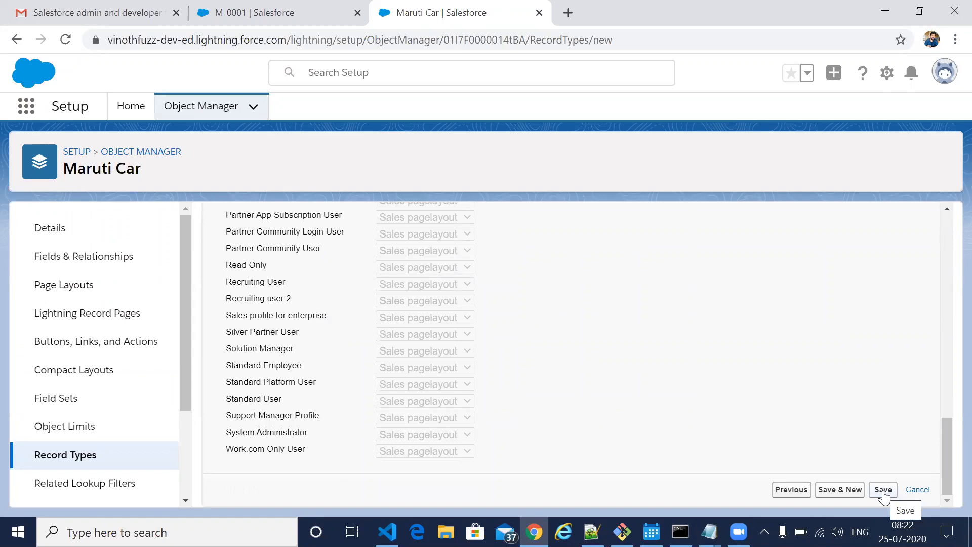
pyautogui.click(884, 490)
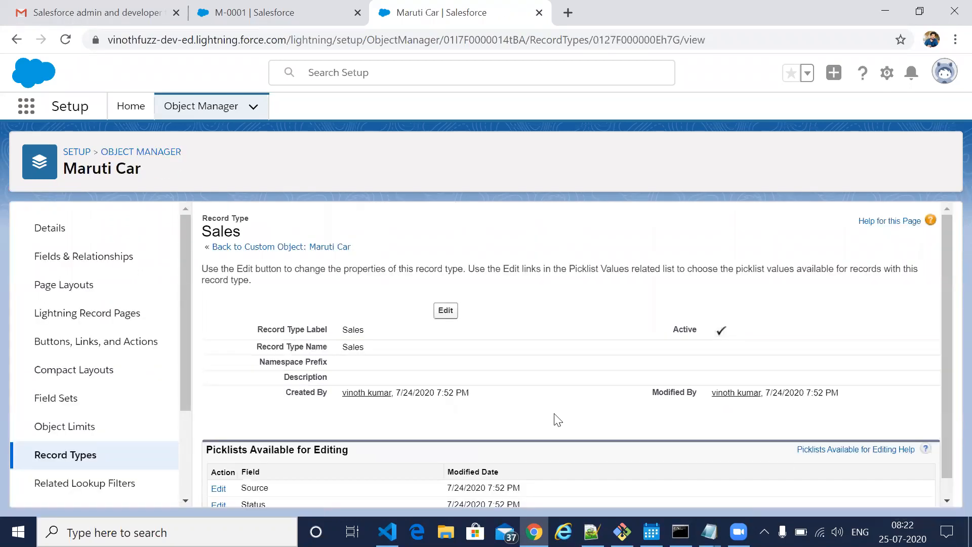
# Step: Remove Submitted for approval from the Source picklist's selected values for the Sales record type and save the change
pyautogui.scroll(-1, 557, 420)
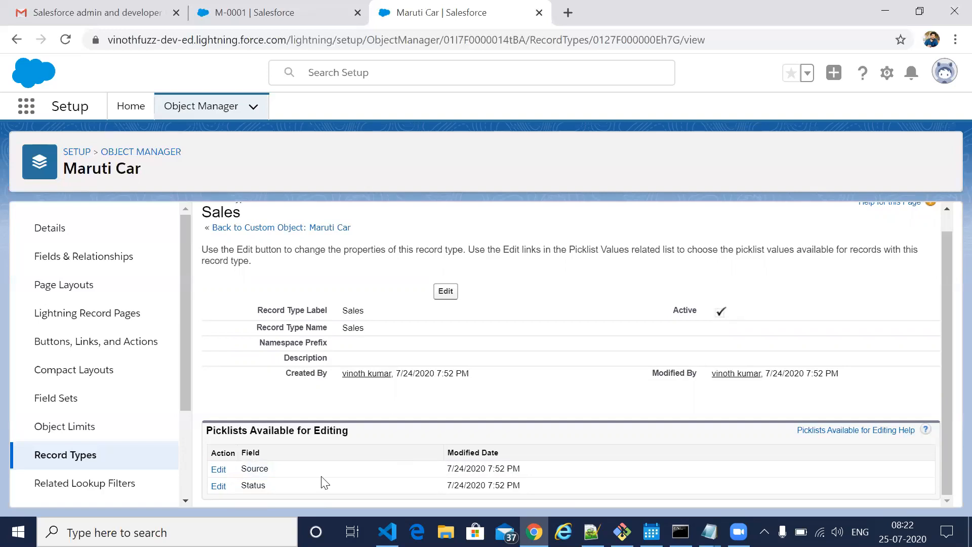
pyautogui.click(219, 470)
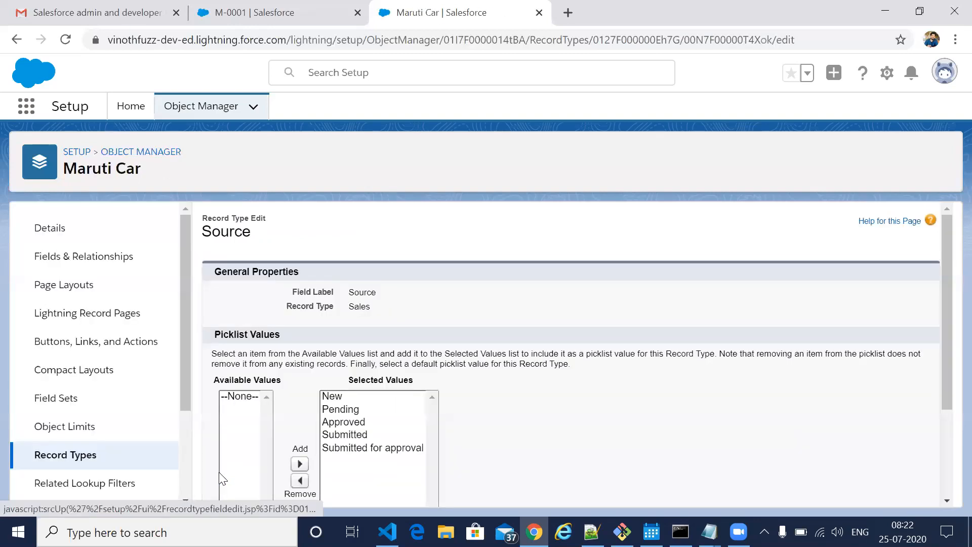
pyautogui.scroll(-2, 551, 454)
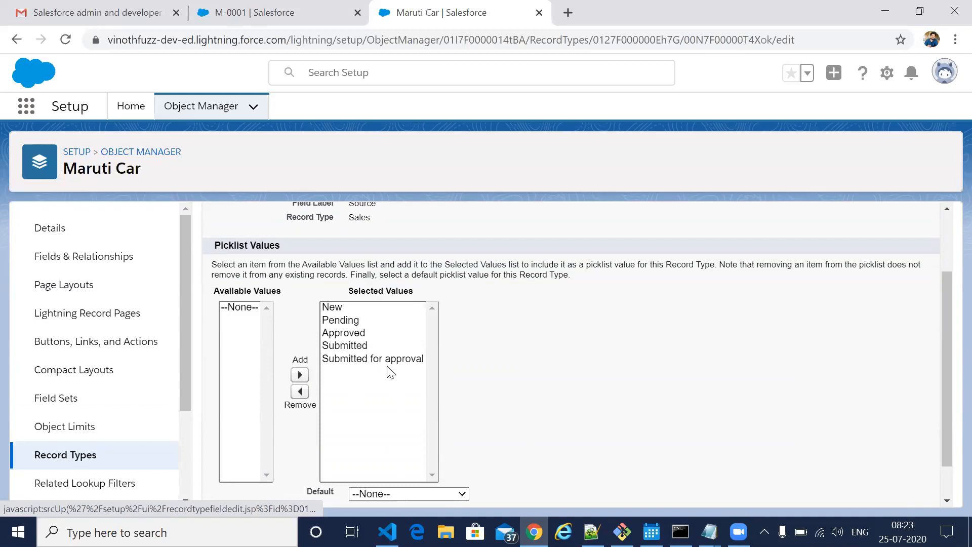
pyautogui.click(357, 360)
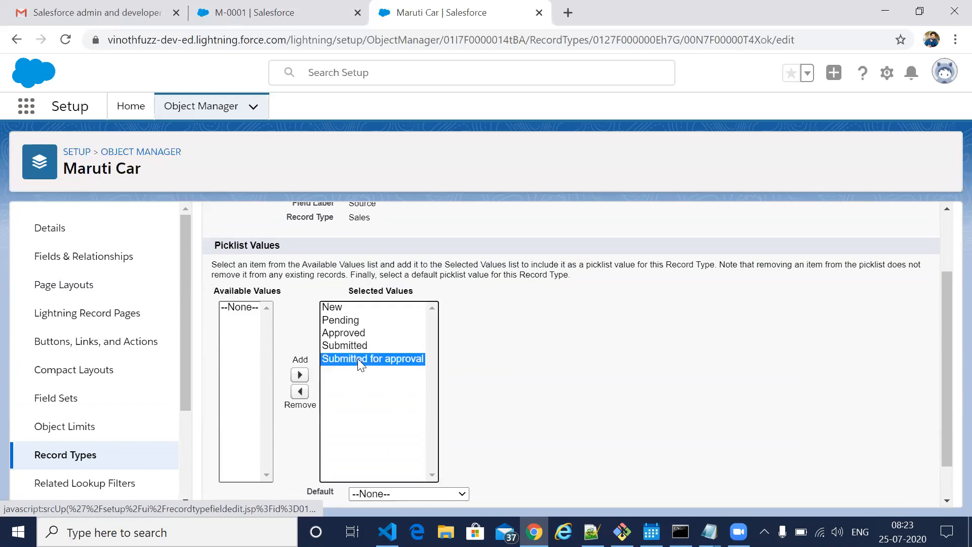
pyautogui.click(300, 392)
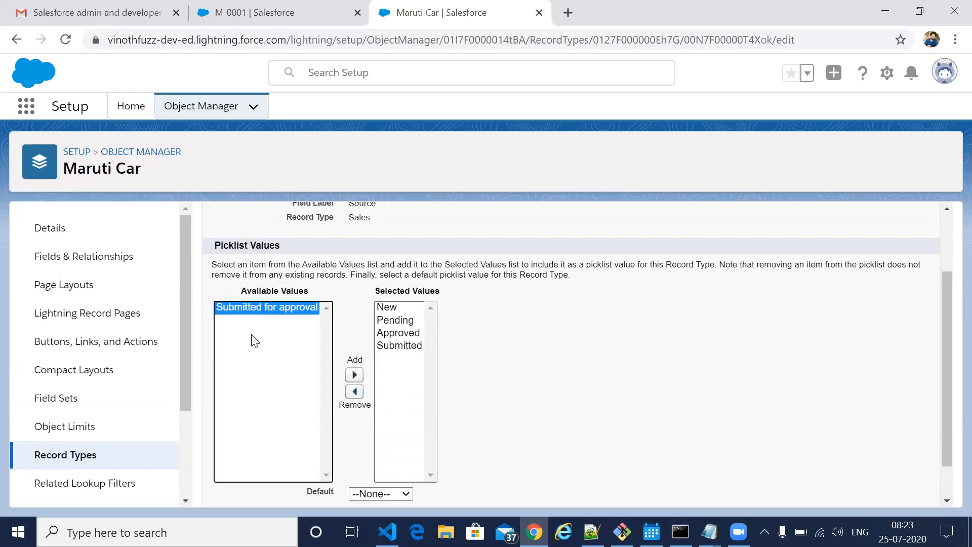
pyautogui.scroll(-1, 527, 438)
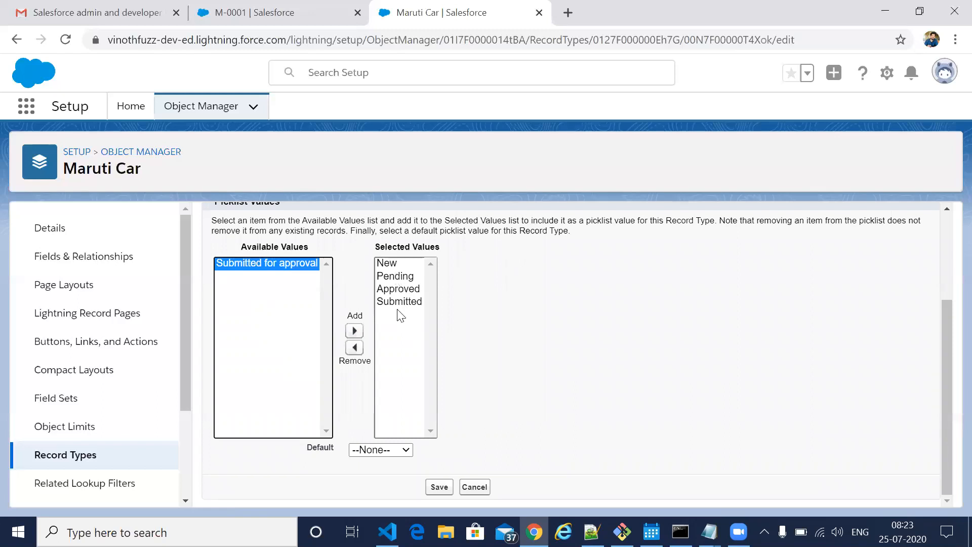
pyautogui.click(438, 487)
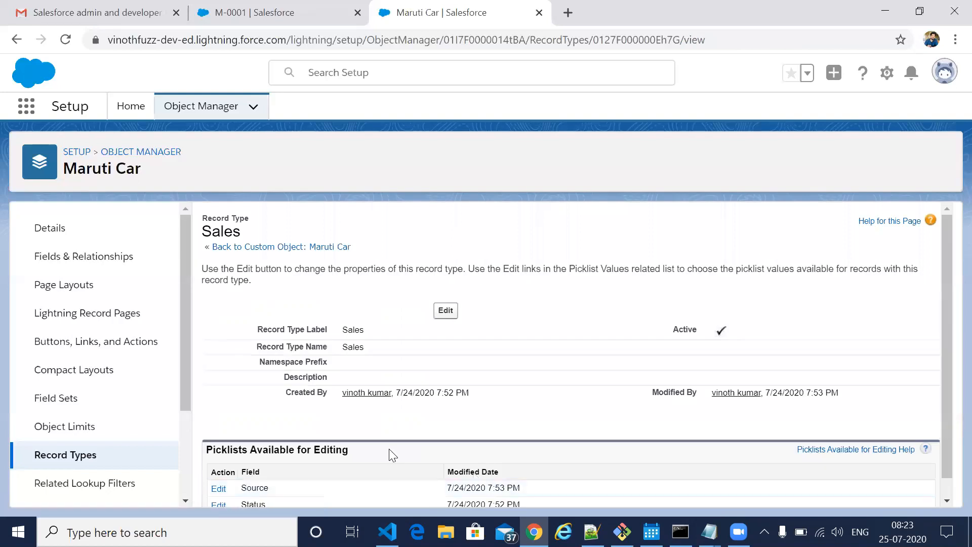
# Step: Start a new active record type on the Maruti Car object with the label Dealer, letting the record type name fill in from the label
pyautogui.scroll(-1, 389, 448)
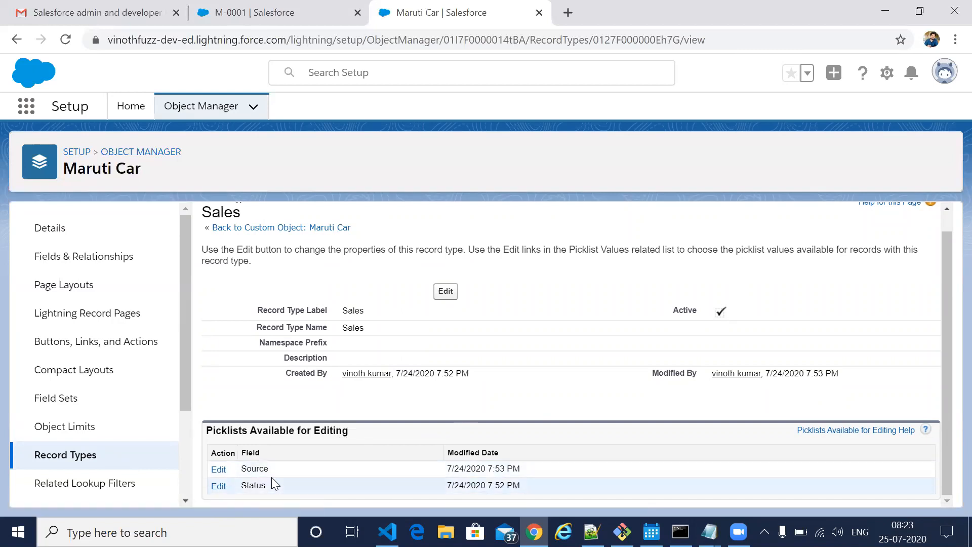
pyautogui.click(69, 457)
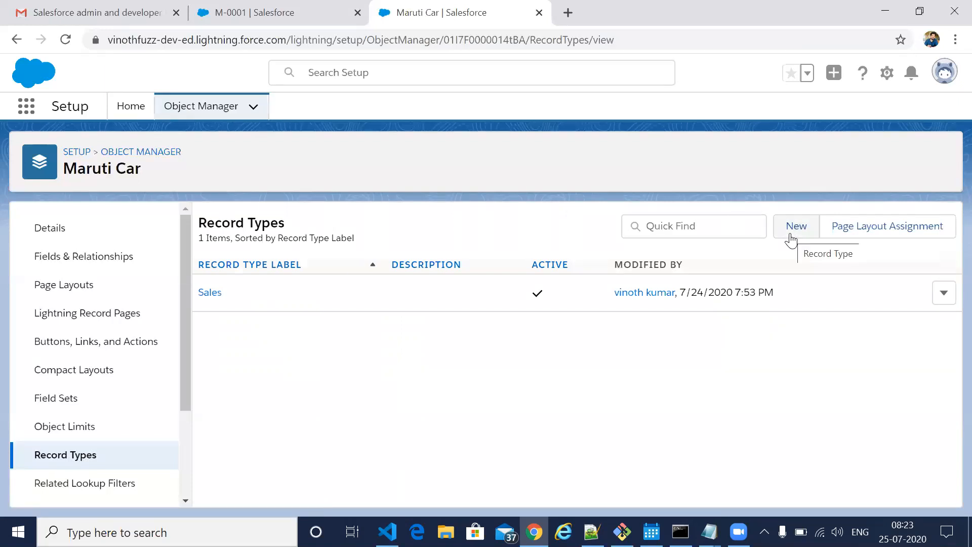
pyautogui.click(795, 227)
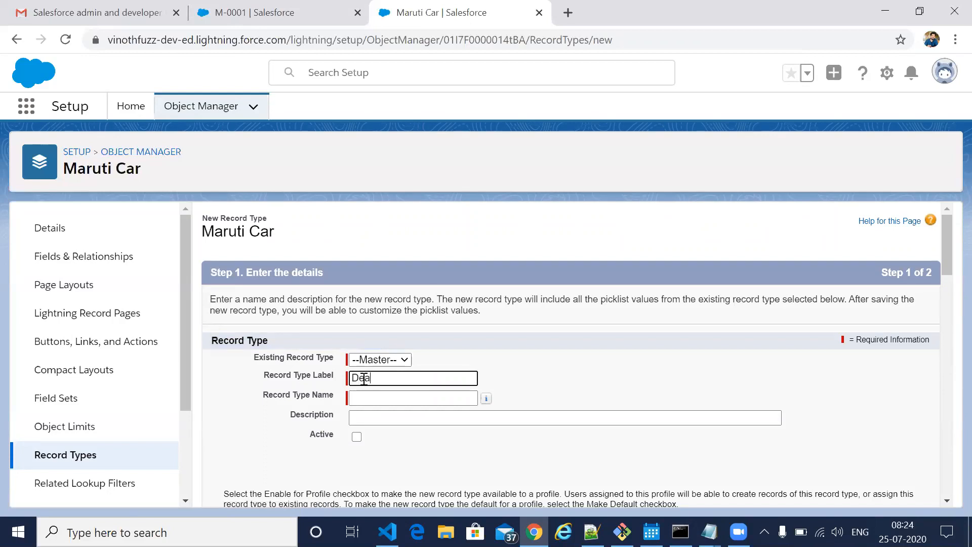
pyautogui.press('Tab')
pyautogui.press('Tab')
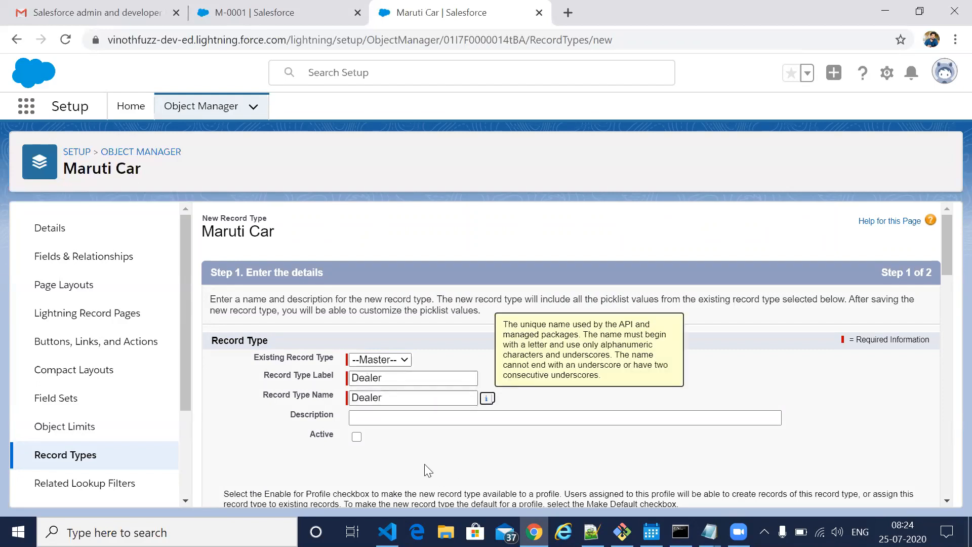
pyautogui.scroll(-3, 426, 466)
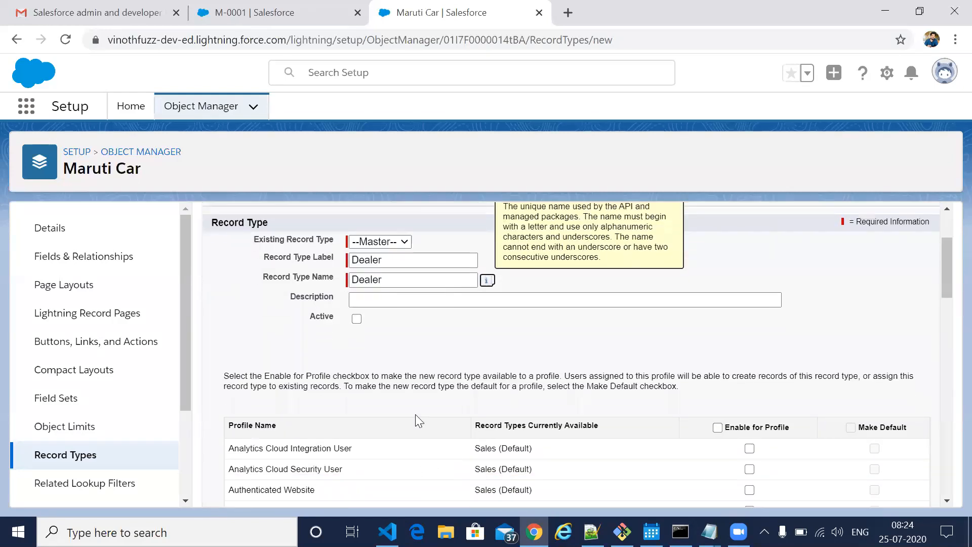
pyautogui.click(357, 319)
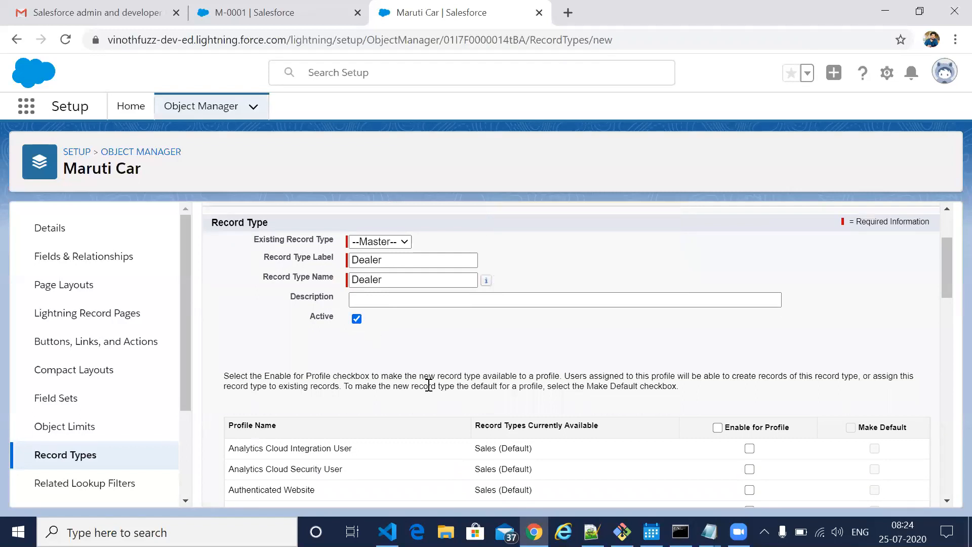
# Step: Enable the Dealer record type for all profiles and proceed to the page layout assignment
pyautogui.scroll(-2, 429, 386)
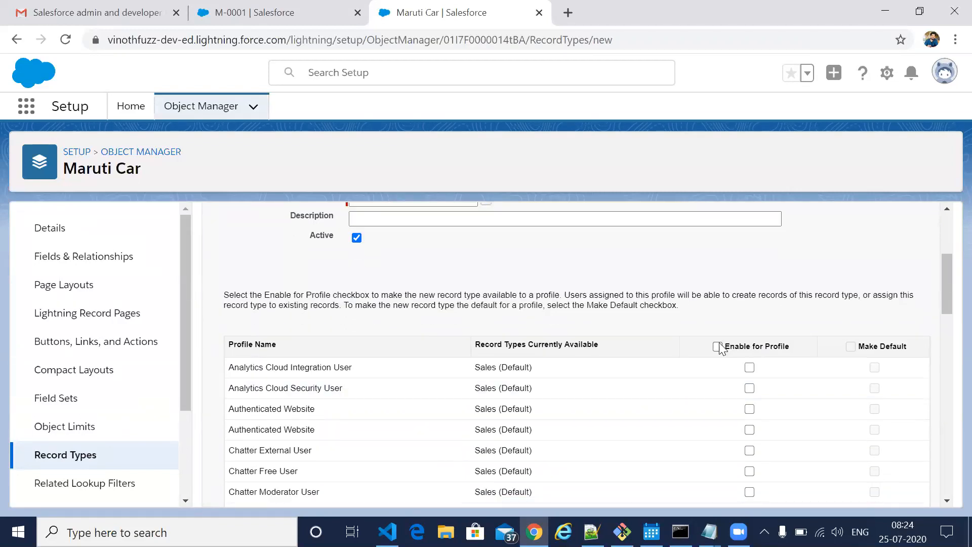
pyautogui.click(718, 348)
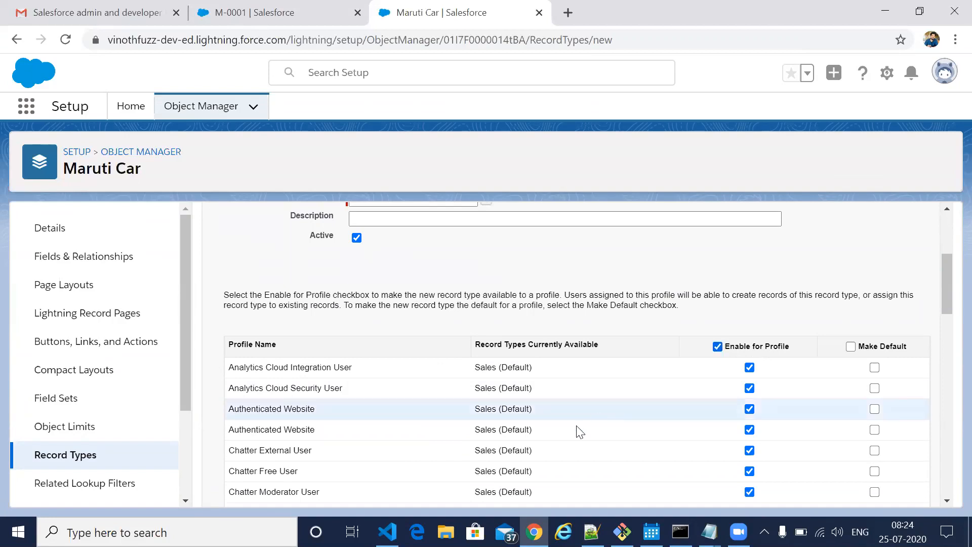
pyautogui.scroll(-5, 577, 429)
pyautogui.scroll(4, 580, 431)
pyautogui.scroll(-15, 577, 431)
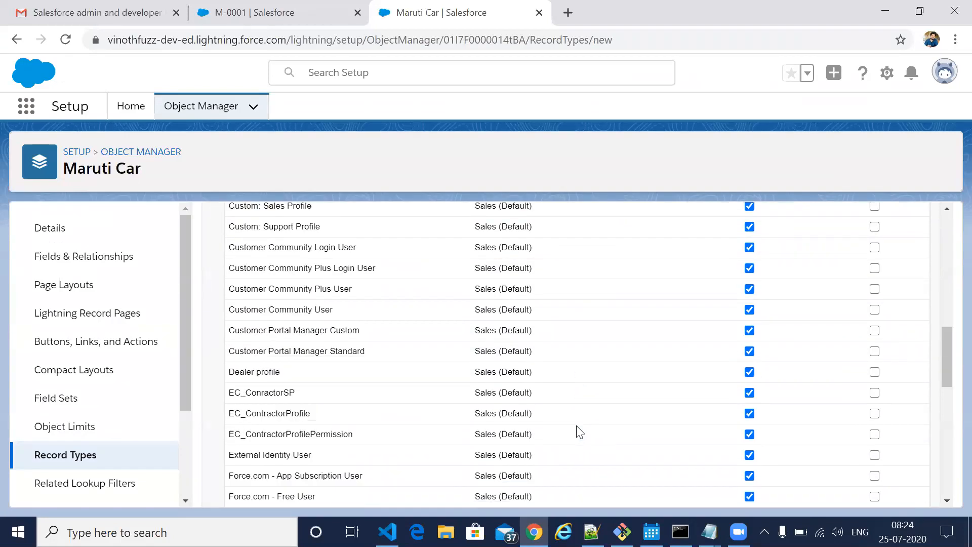
pyautogui.click(888, 492)
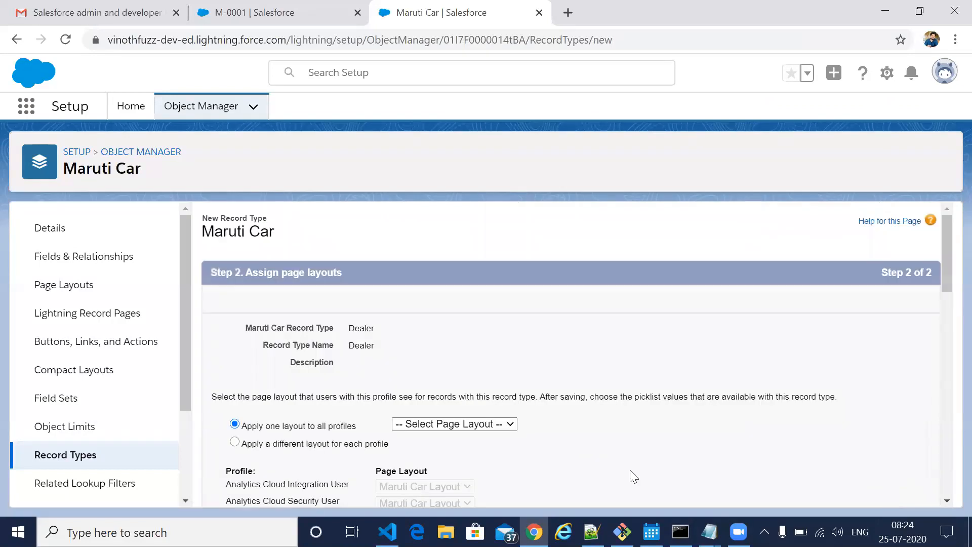
# Step: Apply Maruti Car Layout to all profiles for the Dealer record type and save the record type
pyautogui.scroll(-2, 630, 470)
pyautogui.click(442, 322)
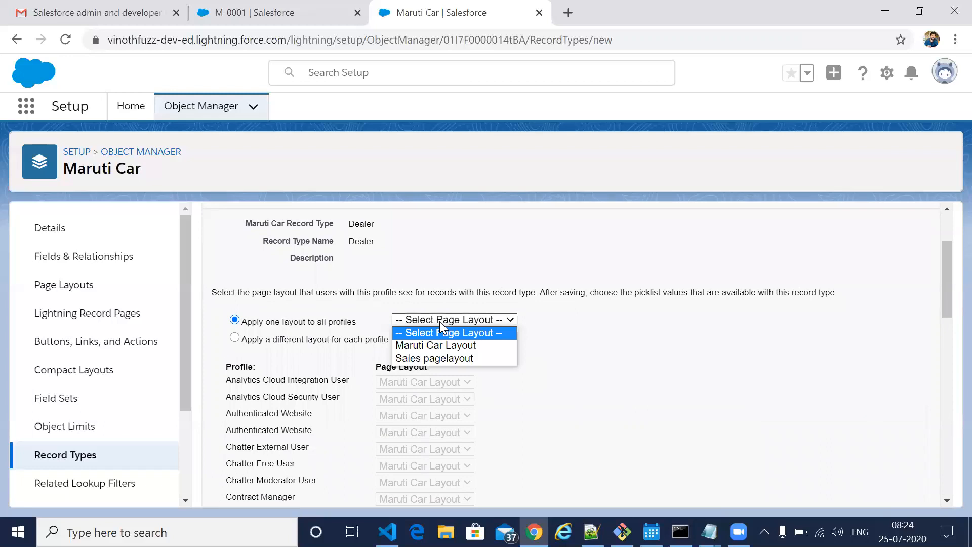
pyautogui.click(422, 345)
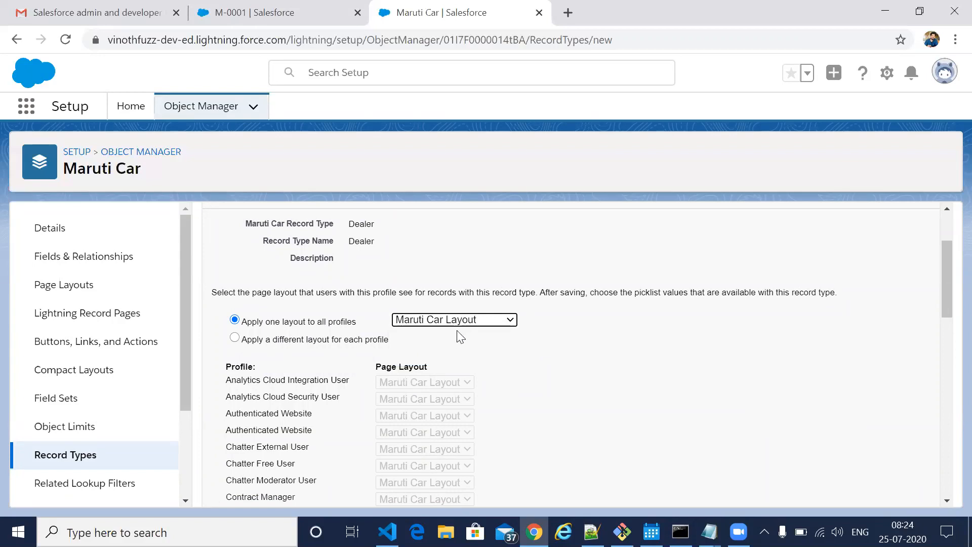
pyautogui.scroll(-1, 541, 412)
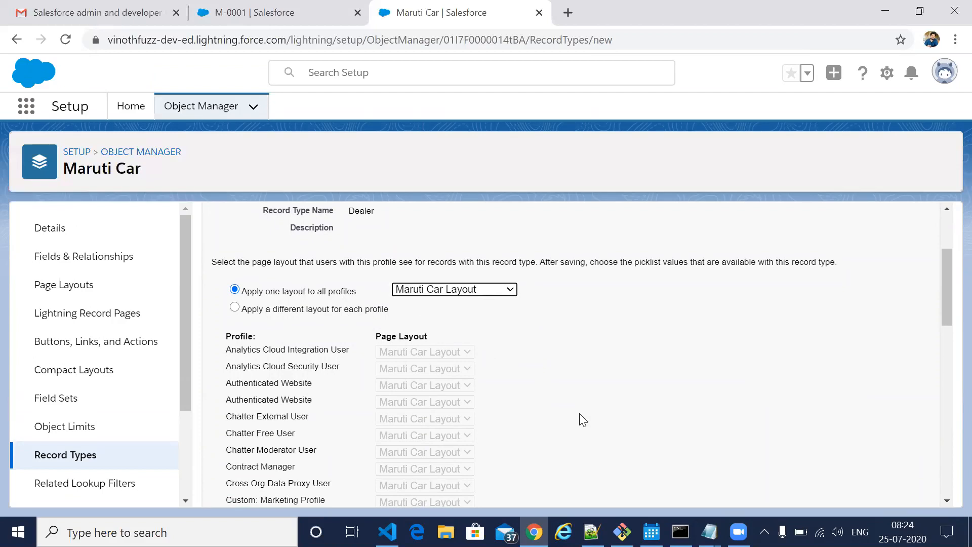
pyautogui.scroll(-10, 582, 418)
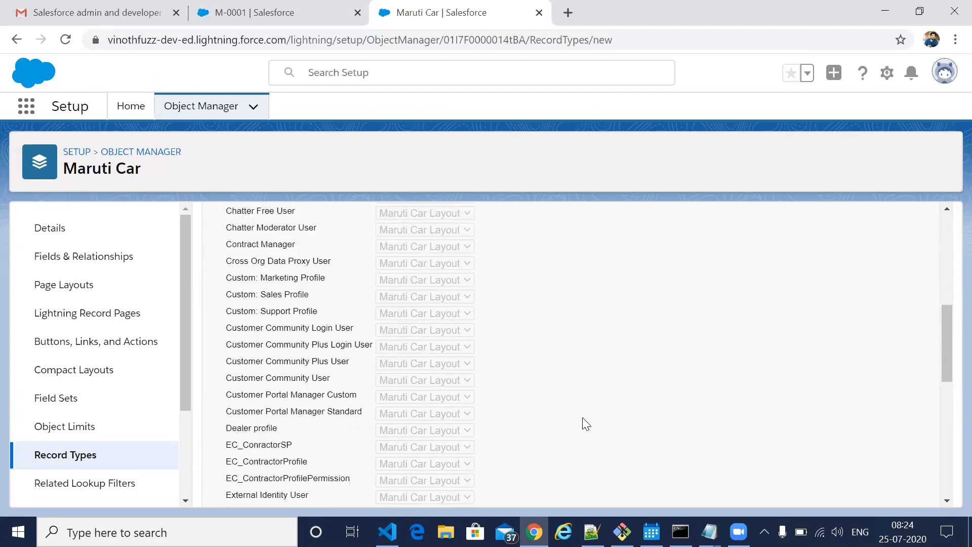
pyautogui.scroll(-5, 583, 419)
pyautogui.click(883, 490)
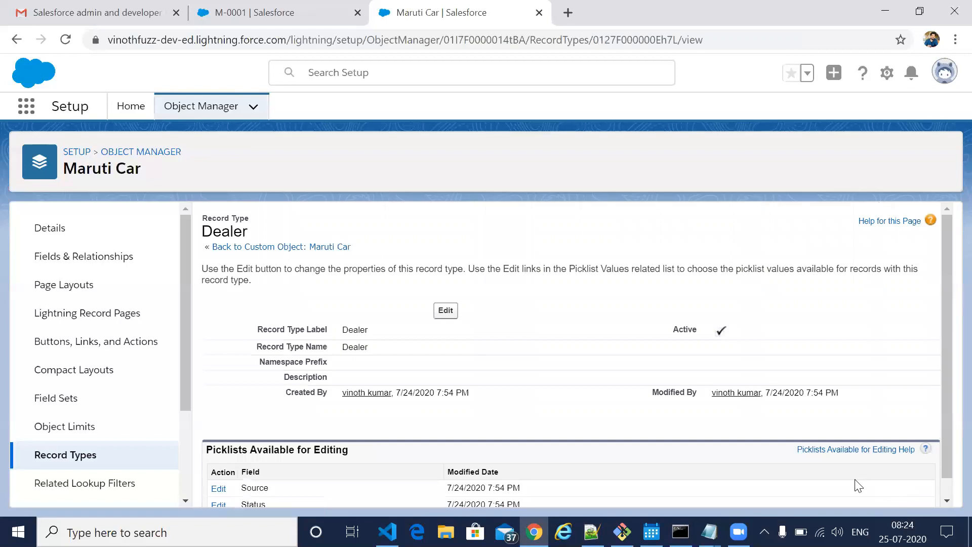
# Step: Review the details and editable picklists of the Dealer and Sales record types, and return to the record types list
pyautogui.scroll(-1, 491, 446)
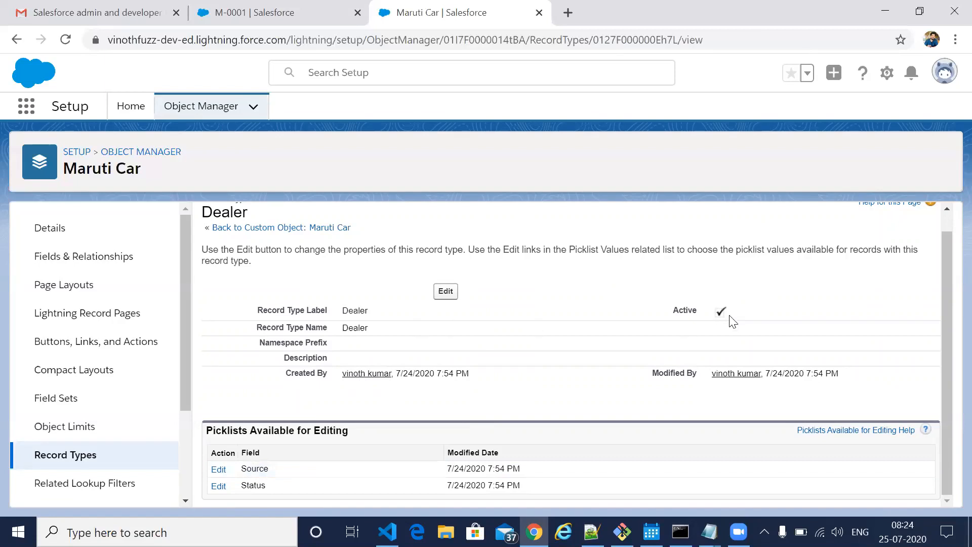
pyautogui.click(73, 459)
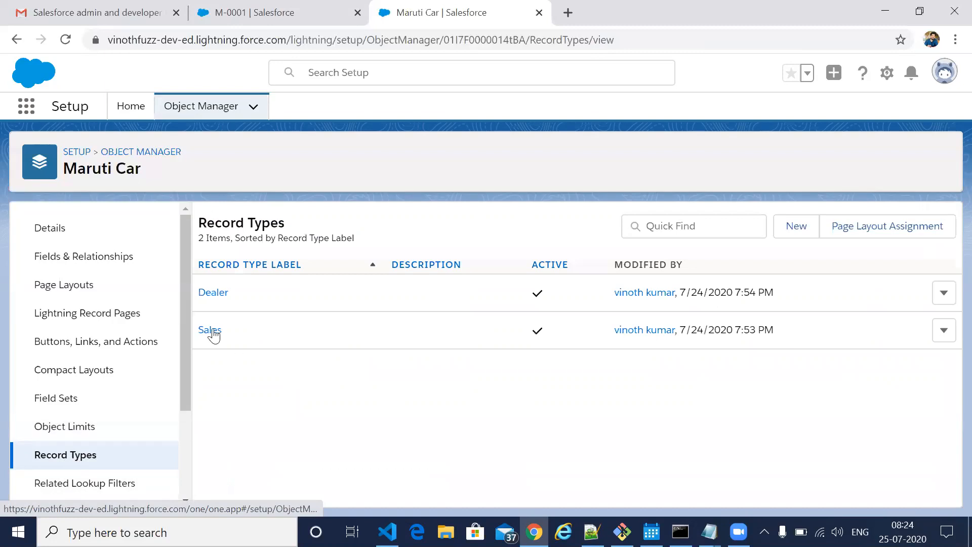
pyautogui.click(209, 330)
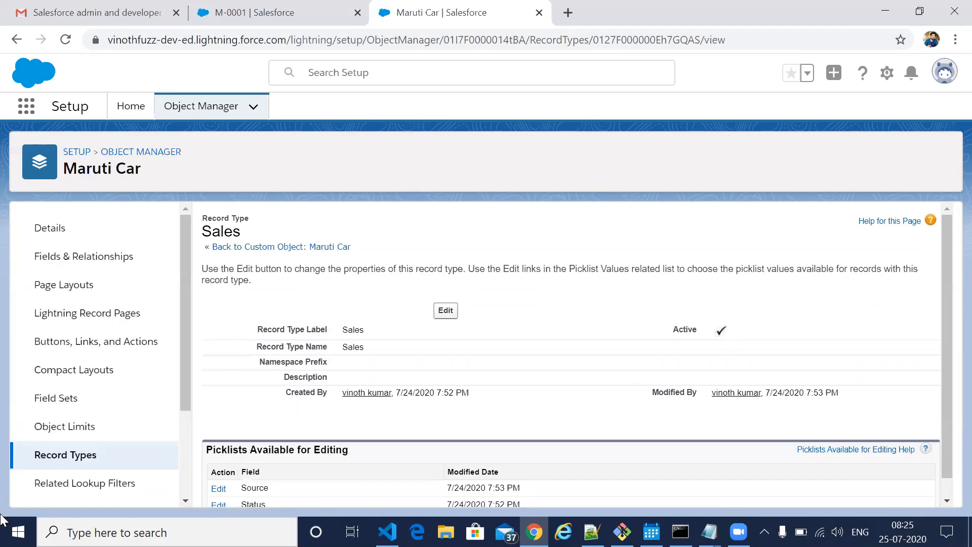
pyautogui.click(64, 461)
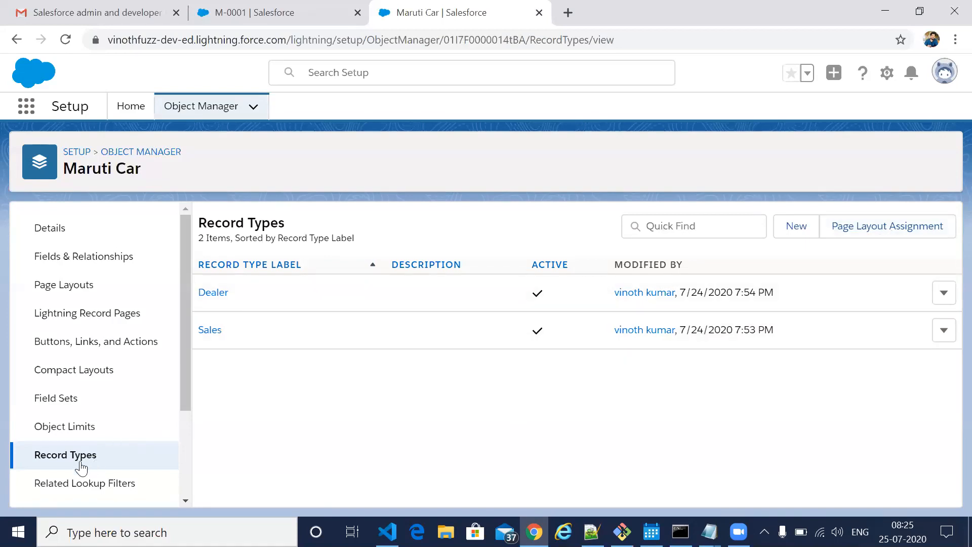
# Step: Examine the Maruti Car page layout assignments for each profile under the Master, Dealer and Sales record types
pyautogui.click(881, 238)
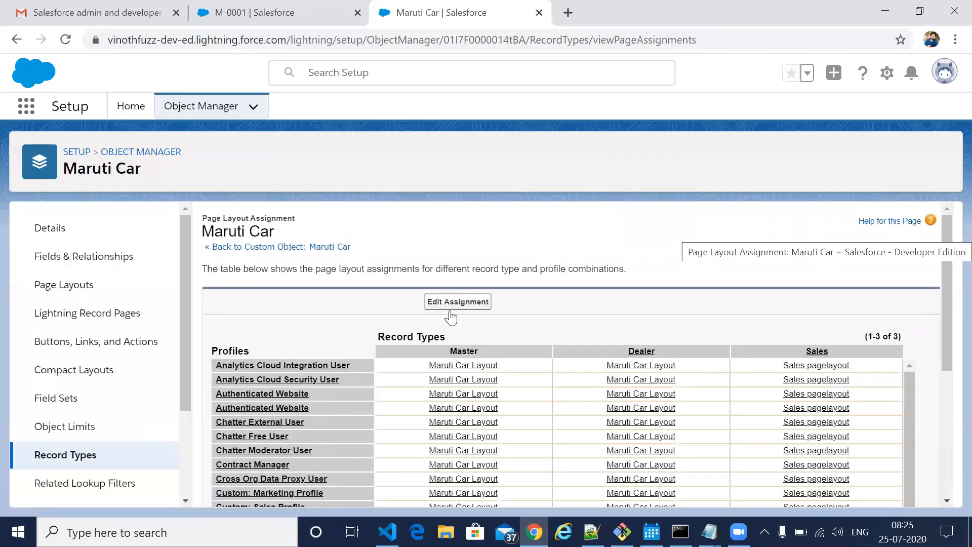
pyautogui.scroll(-3, 559, 348)
pyautogui.scroll(-2, 557, 349)
pyautogui.scroll(3, 557, 349)
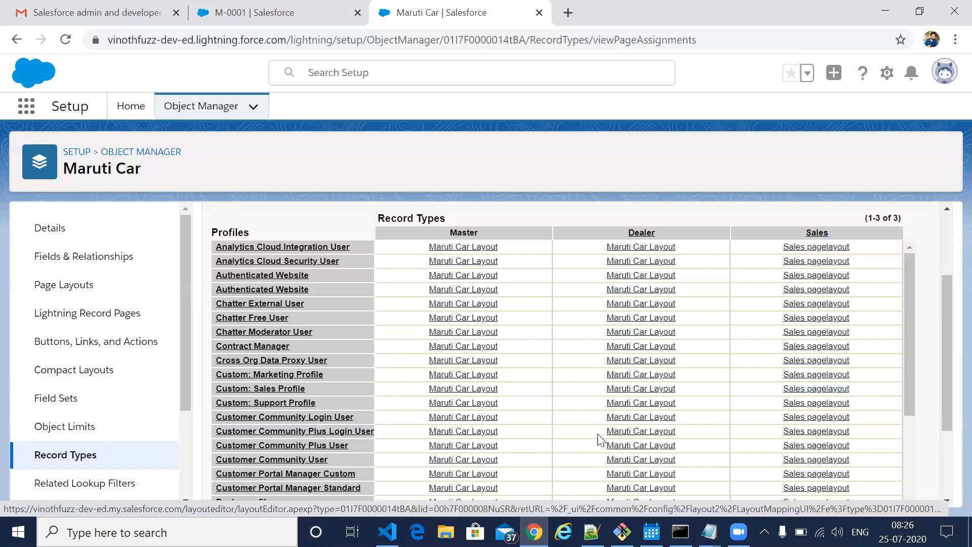
pyautogui.scroll(-6, 535, 466)
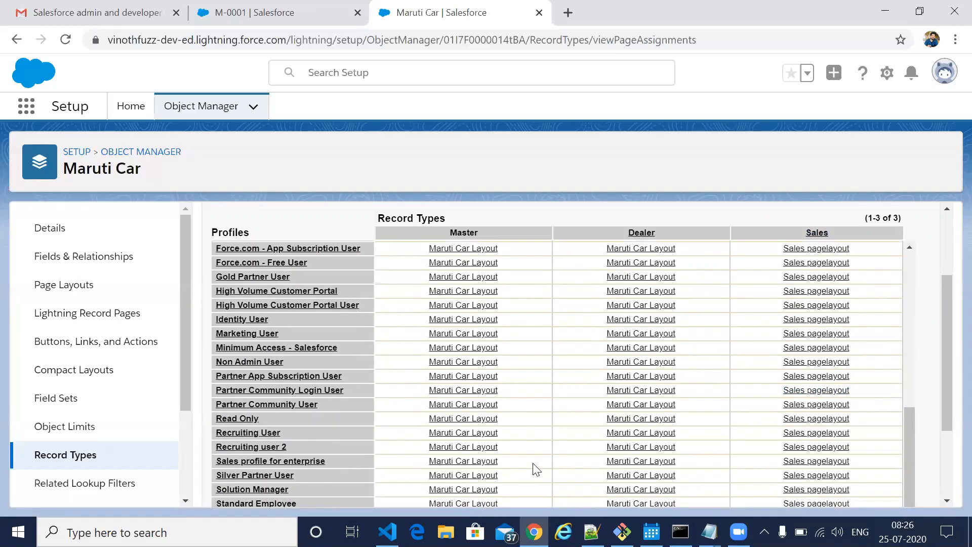
pyautogui.scroll(-3, 536, 470)
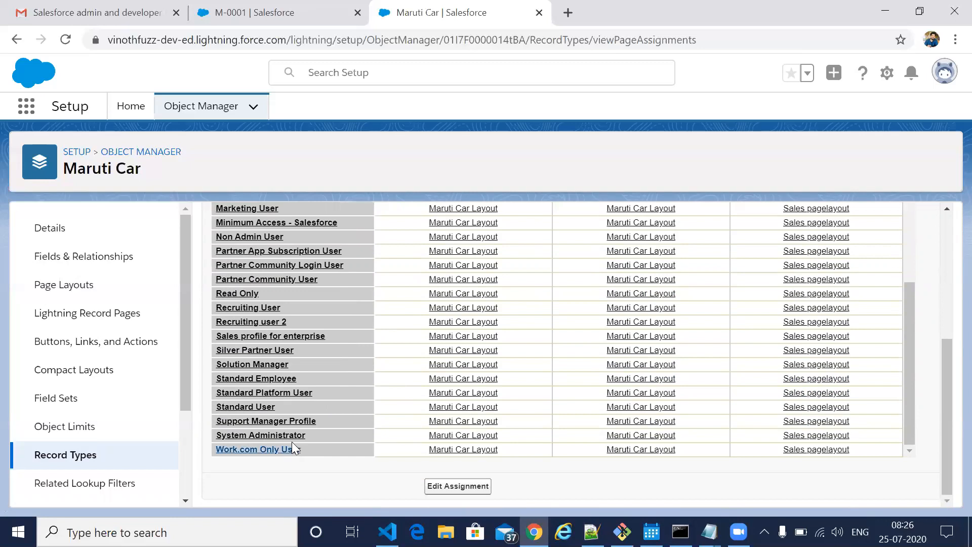
pyautogui.click(663, 442)
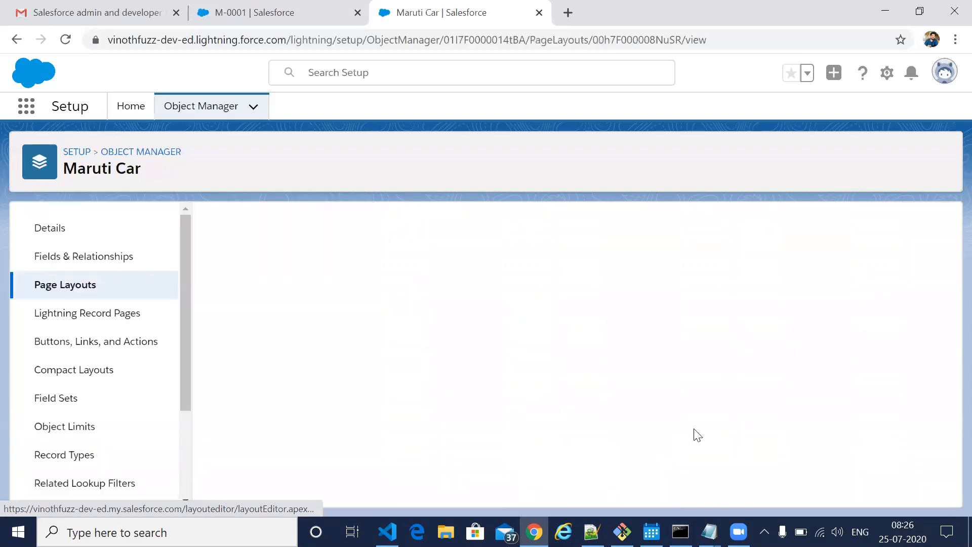
pyautogui.click(16, 39)
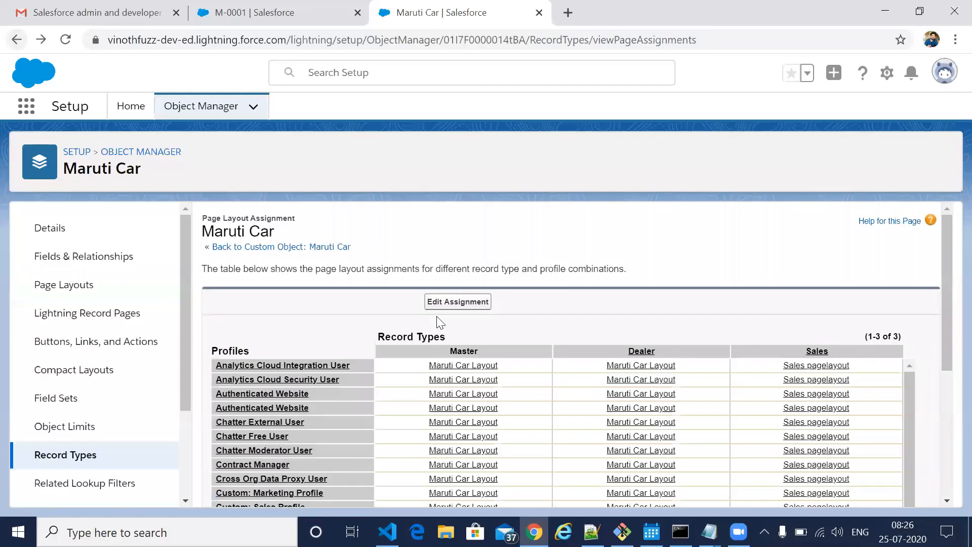
# Step: Try assigning Sales pagelayout to the System Administrator profile for the Dealer record type, and cancel the assignment edit without saving
pyautogui.click(450, 303)
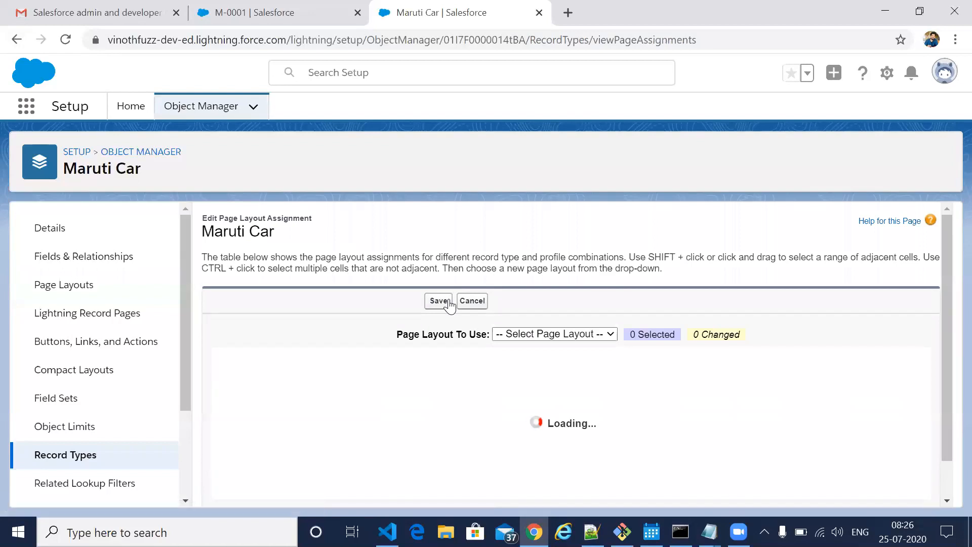
pyautogui.scroll(-3, 831, 403)
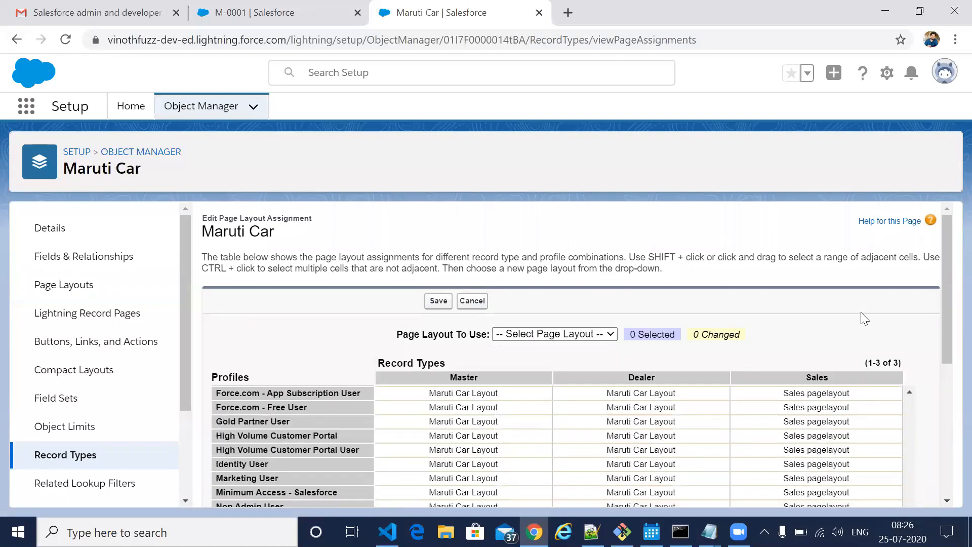
pyautogui.scroll(-5, 865, 319)
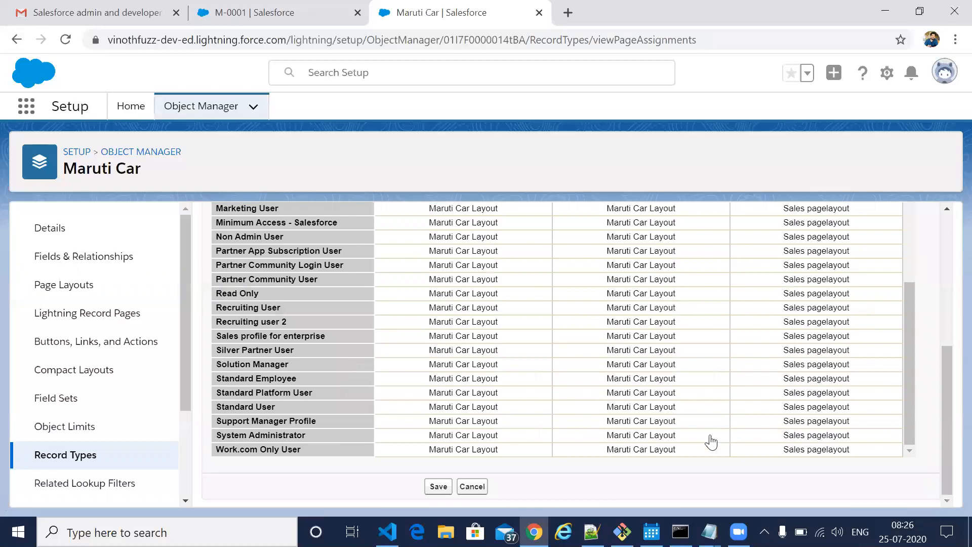
pyautogui.click(695, 437)
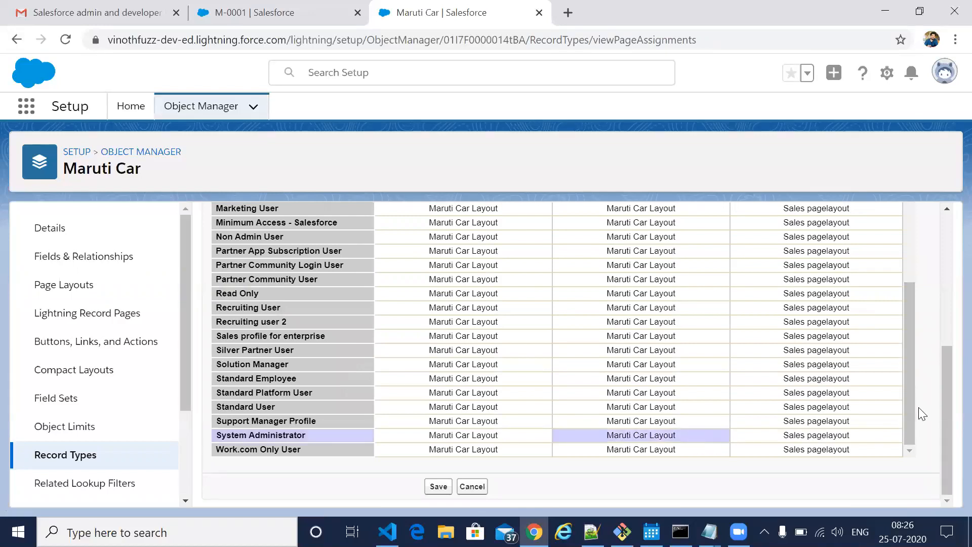
pyautogui.scroll(5, 933, 371)
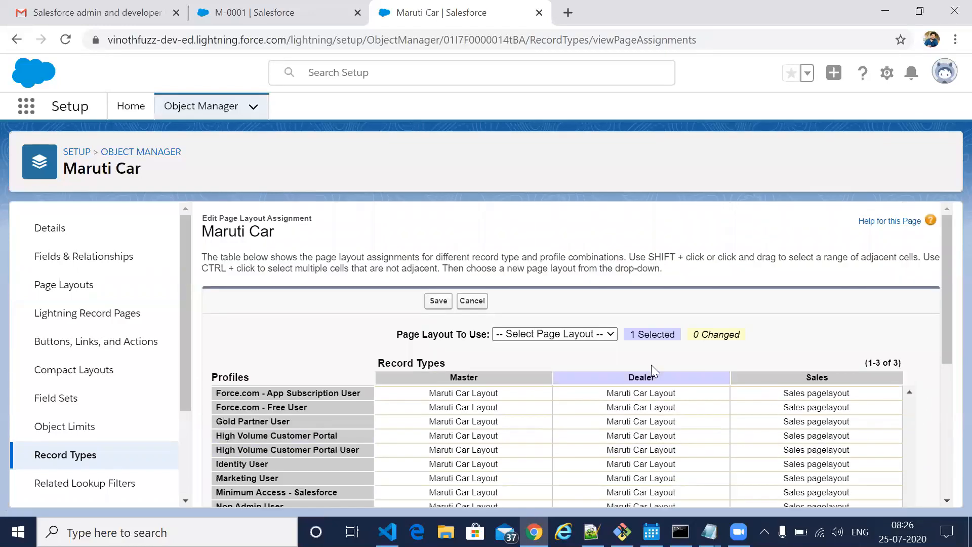
pyautogui.click(605, 334)
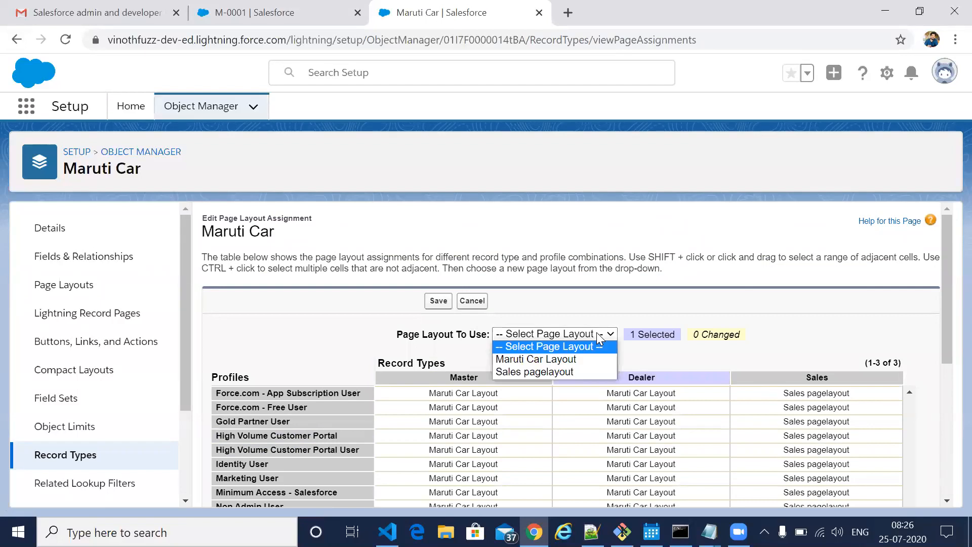
pyautogui.click(534, 372)
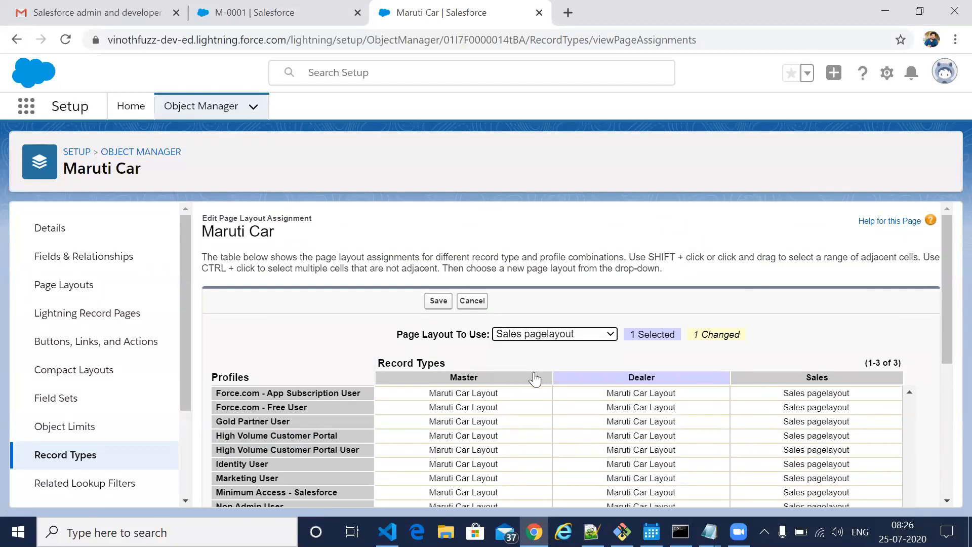
pyautogui.scroll(-5, 819, 361)
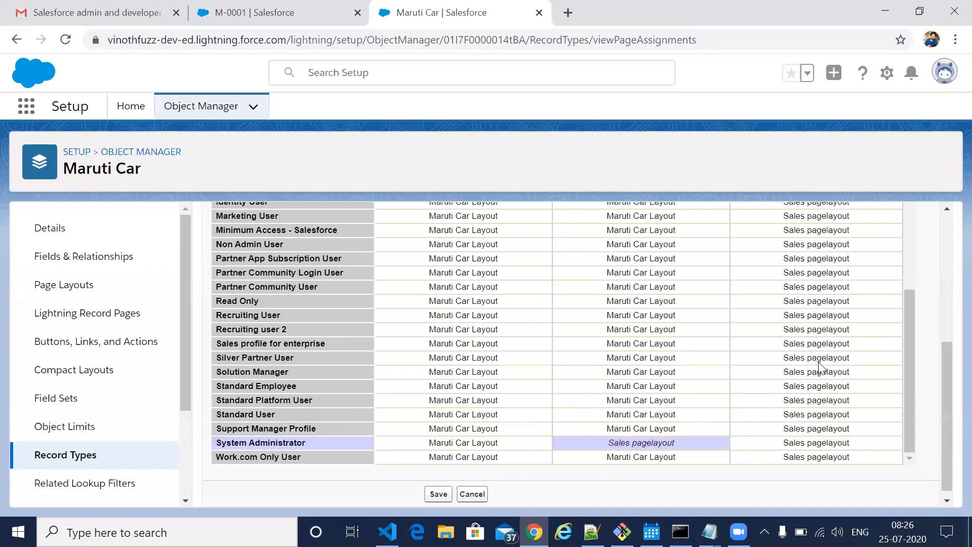
pyautogui.scroll(5, 738, 340)
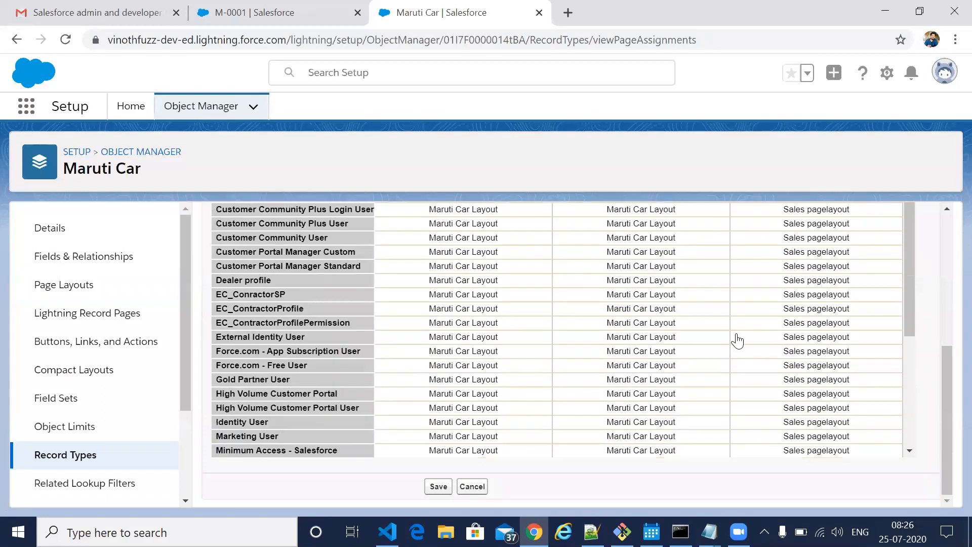
pyautogui.scroll(6, 737, 341)
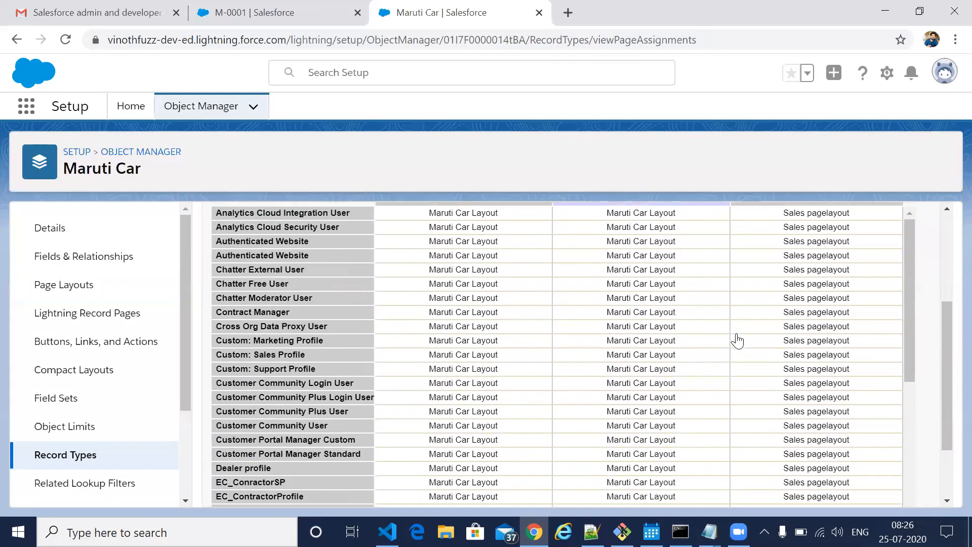
pyautogui.scroll(2, 737, 340)
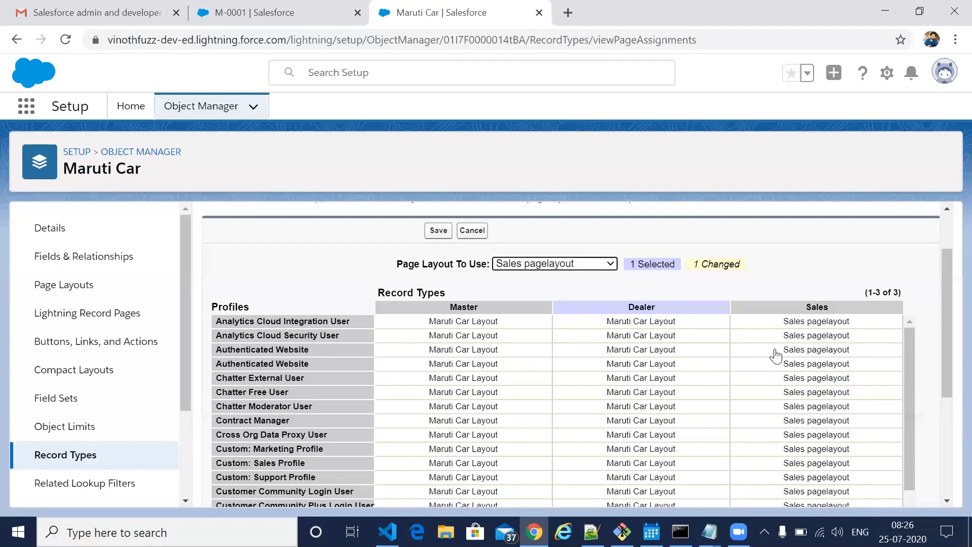
pyautogui.click(472, 231)
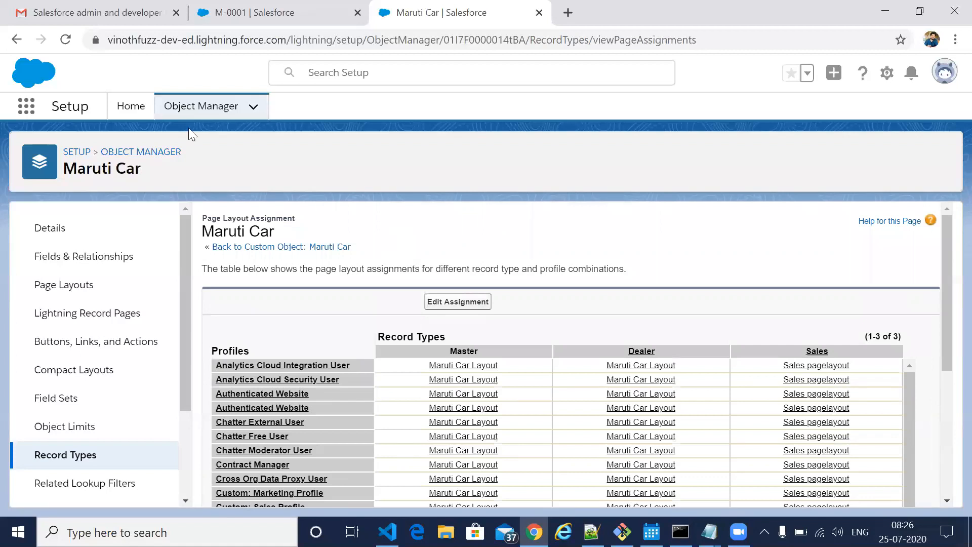
# Step: Switch to the Maruti Dealer app and open its Maruti Cars list
pyautogui.click(26, 106)
pyautogui.write('mar')
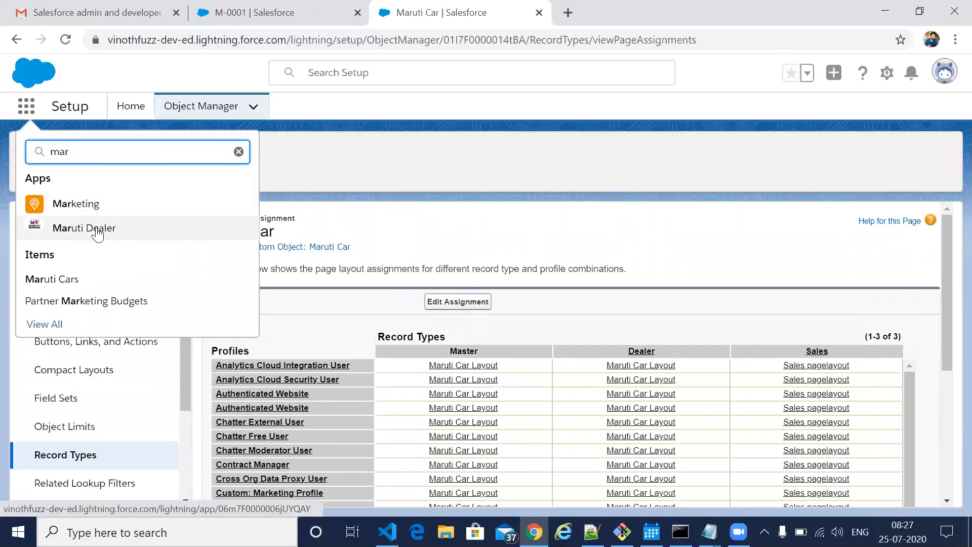
pyautogui.click(97, 230)
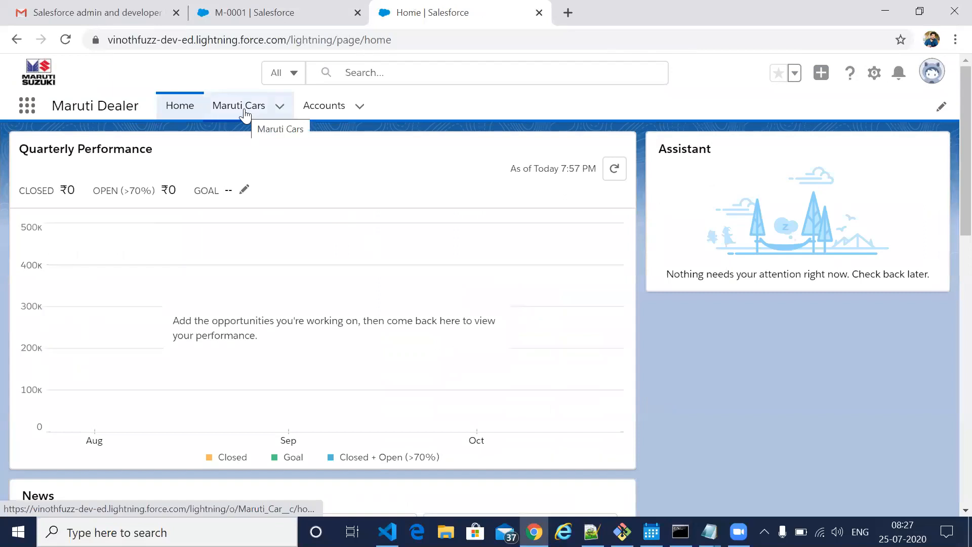
pyautogui.click(245, 115)
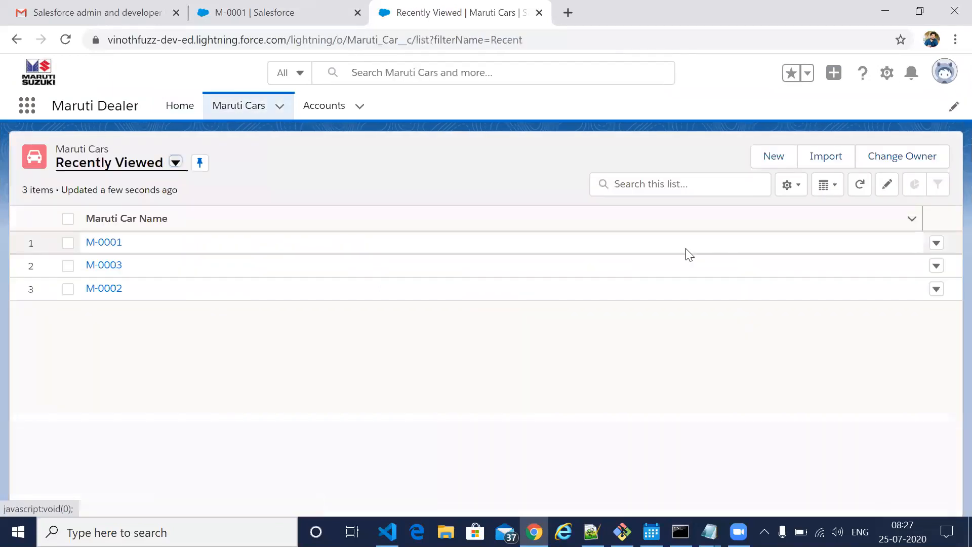
# Step: Start a new Maruti Car record with the Sales record type and set its Source to New
pyautogui.click(767, 156)
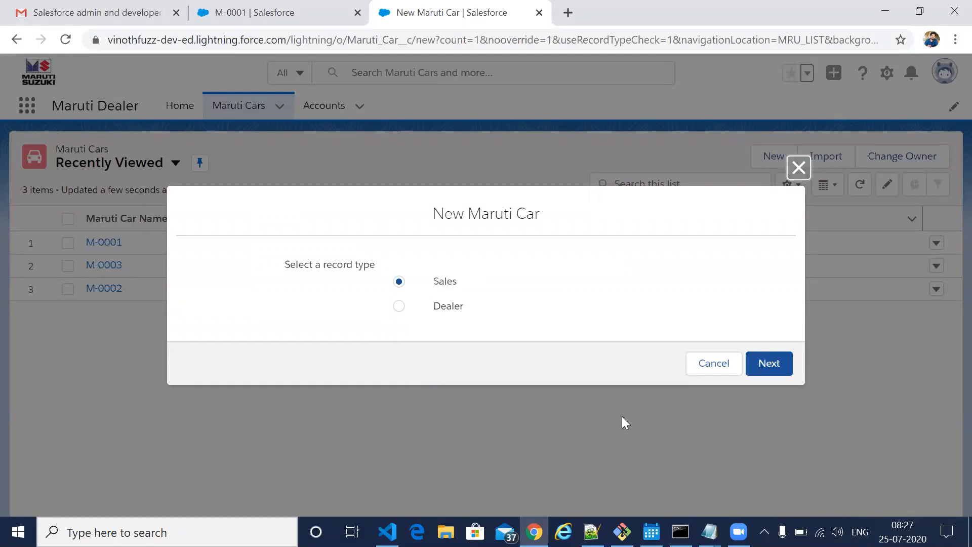
pyautogui.click(769, 375)
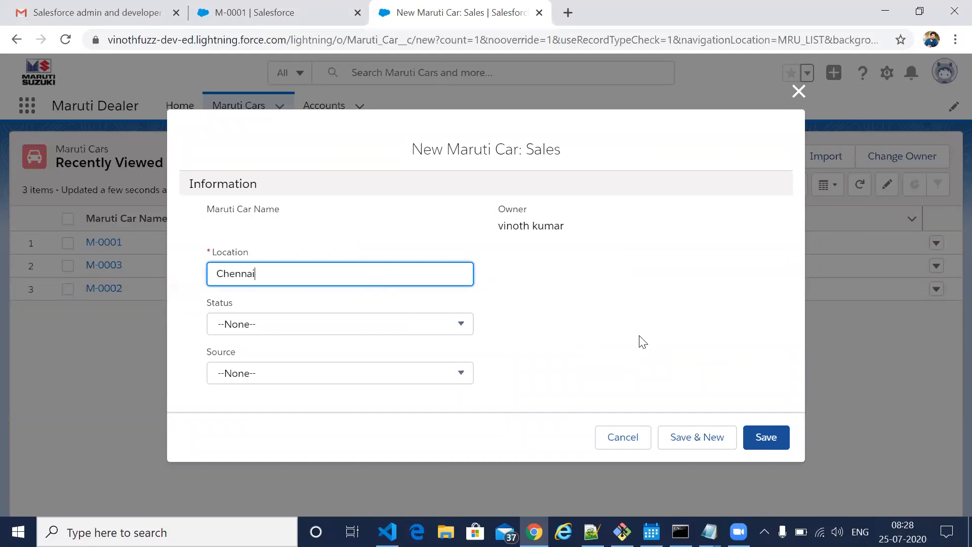
pyautogui.click(440, 381)
pyautogui.click(439, 381)
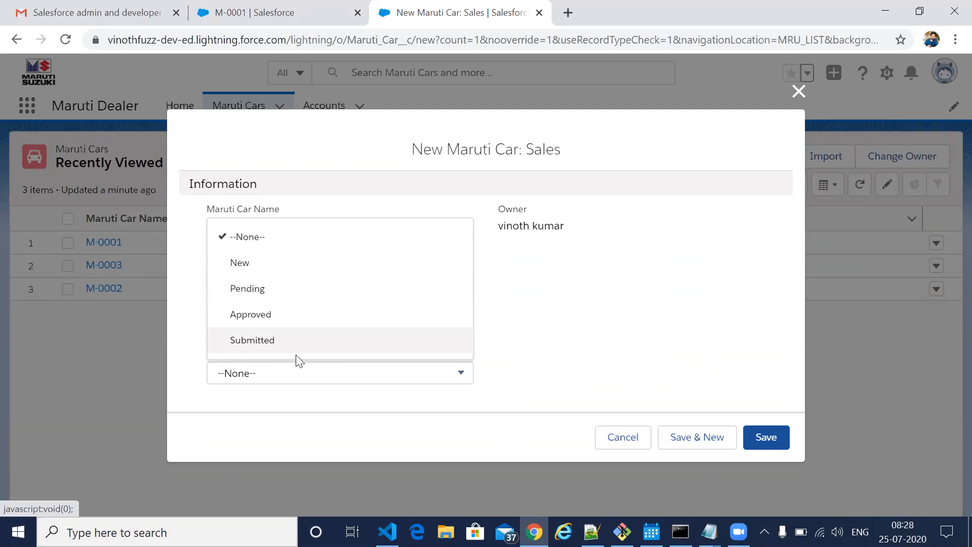
pyautogui.click(255, 264)
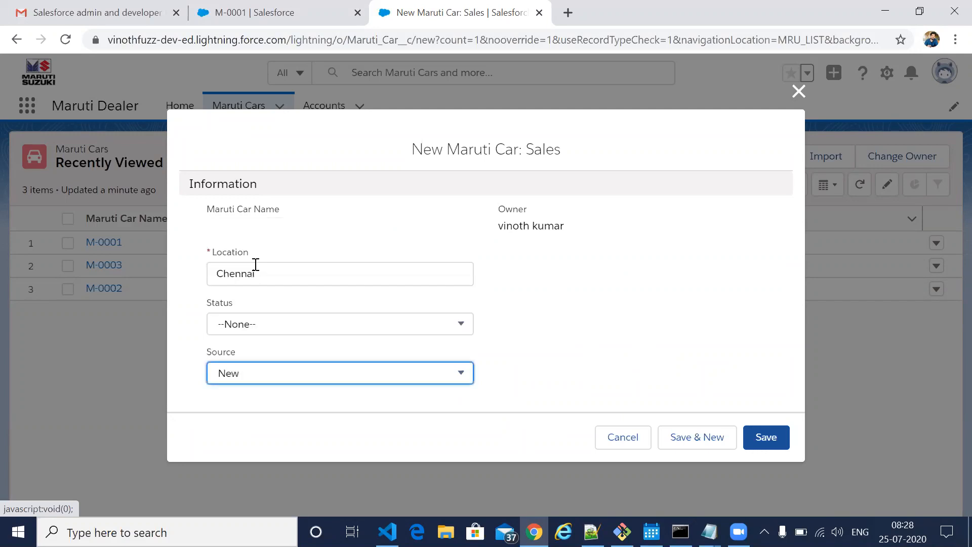
pyautogui.click(290, 274)
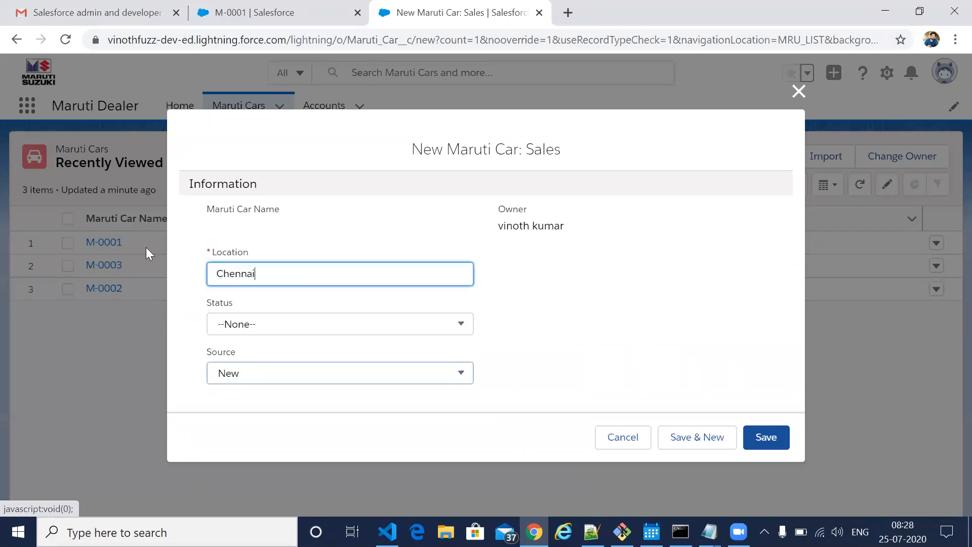
# Step: Set the Location to Pune and the Status to Active on the new Sales record, and save it
pyautogui.hotkey('ctrl', 'a')
pyautogui.press('BackSpace')
pyautogui.write('Pune')
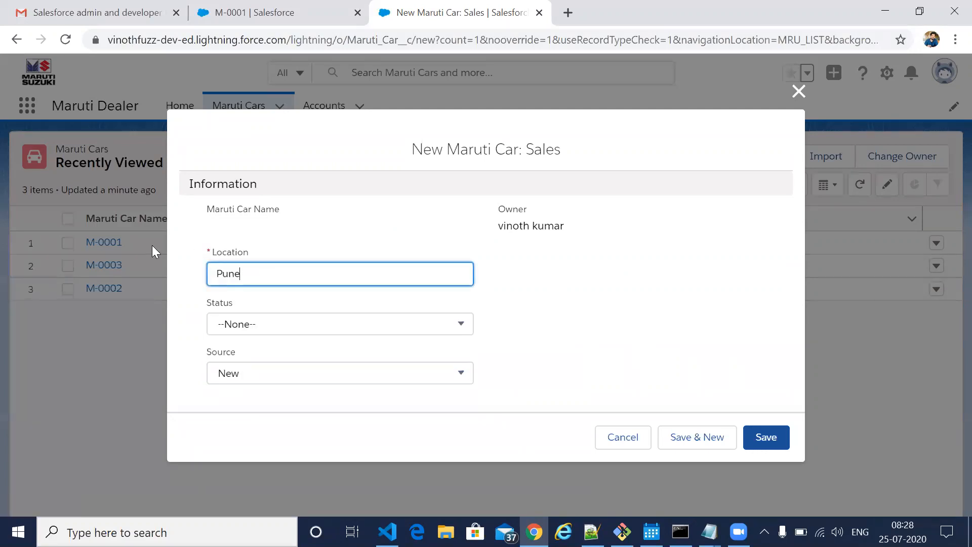
pyautogui.press('Tab')
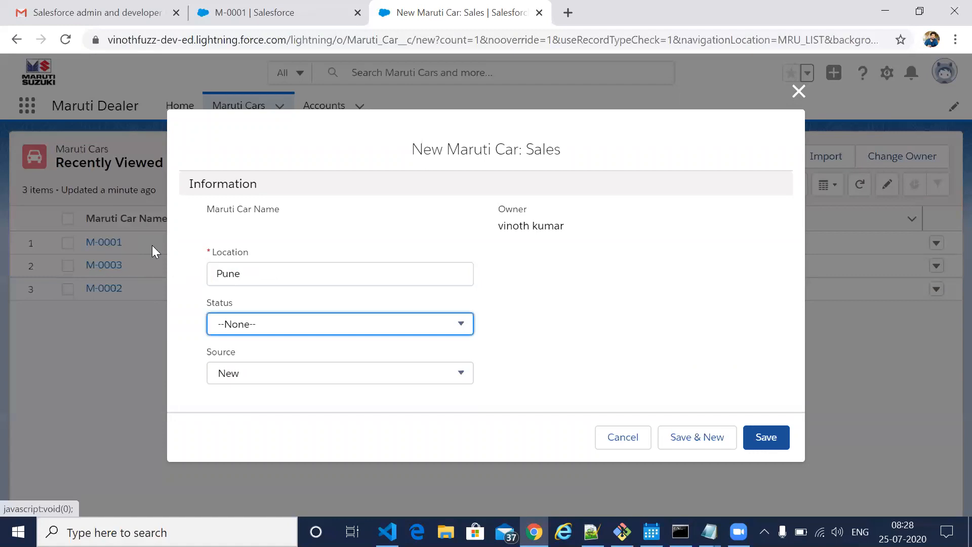
pyautogui.click(277, 325)
pyautogui.click(255, 365)
pyautogui.click(763, 437)
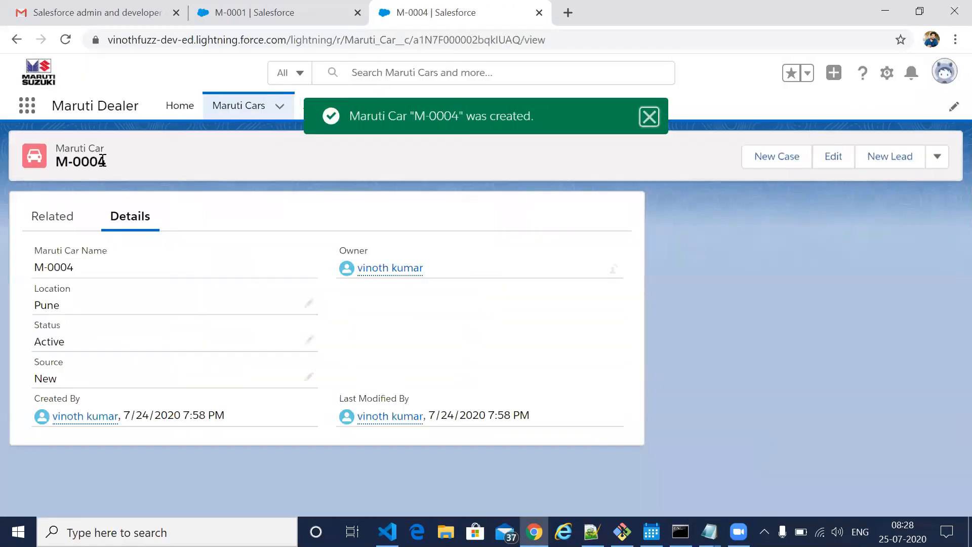
# Step: Start a new Maruti Car record with the Dealer record type and look through its Source options
pyautogui.click(233, 110)
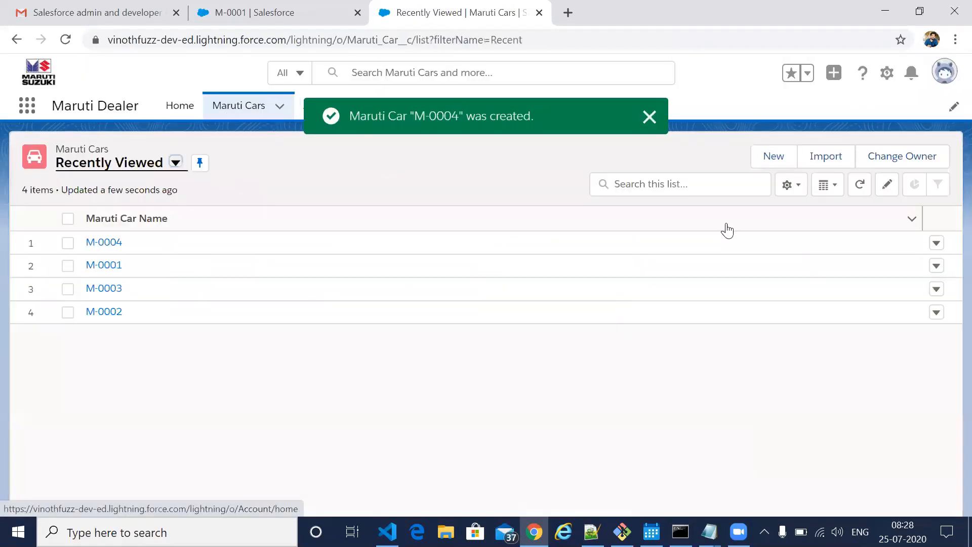
pyautogui.click(772, 154)
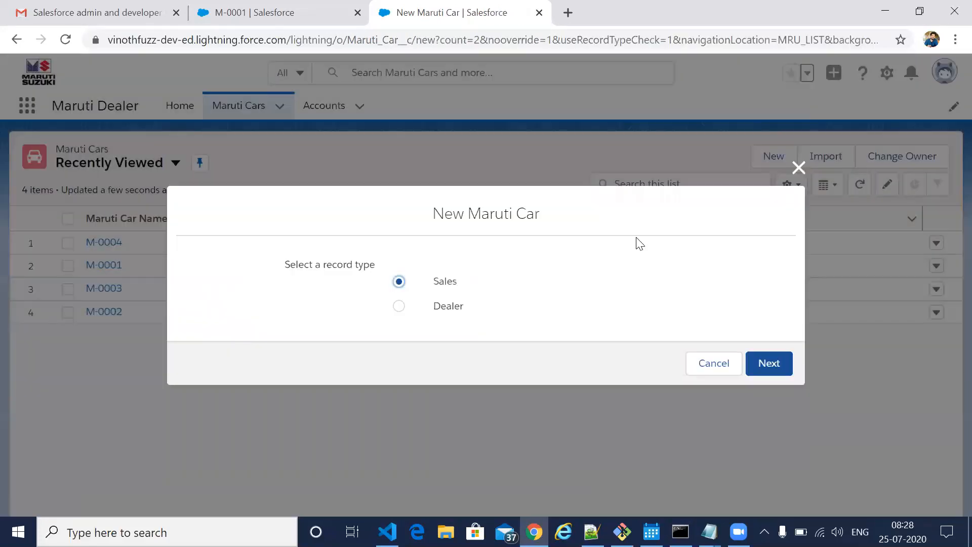
pyautogui.click(399, 307)
pyautogui.click(766, 369)
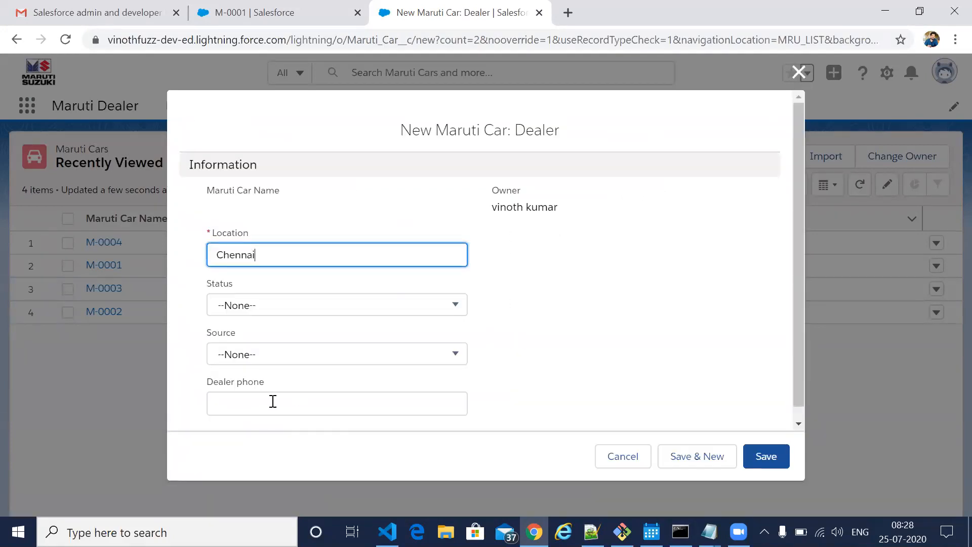
pyautogui.scroll(-1, 629, 348)
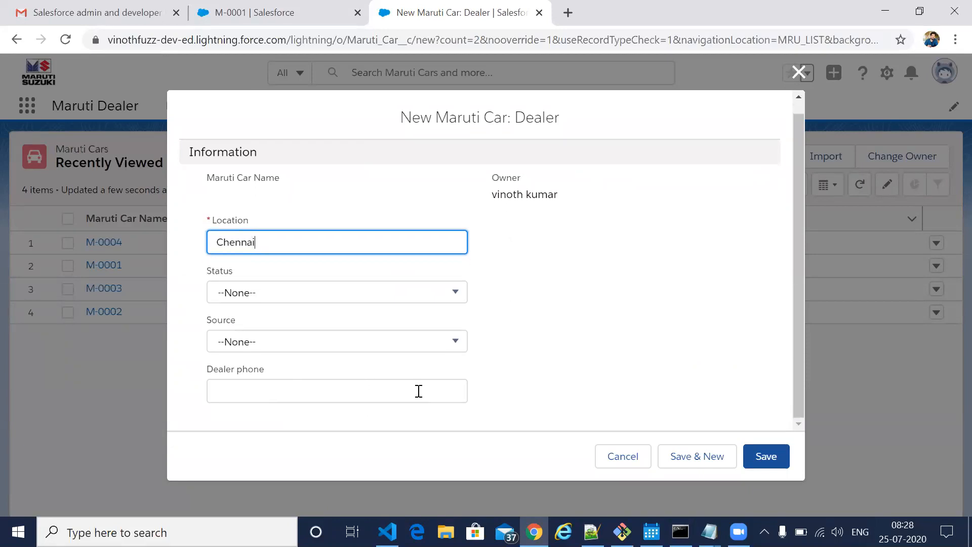
pyautogui.click(417, 348)
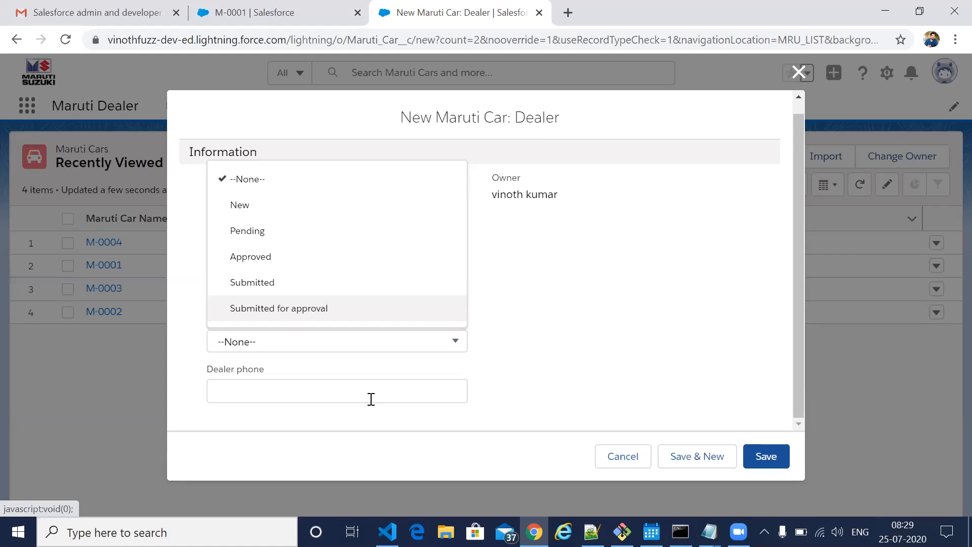
pyautogui.click(601, 381)
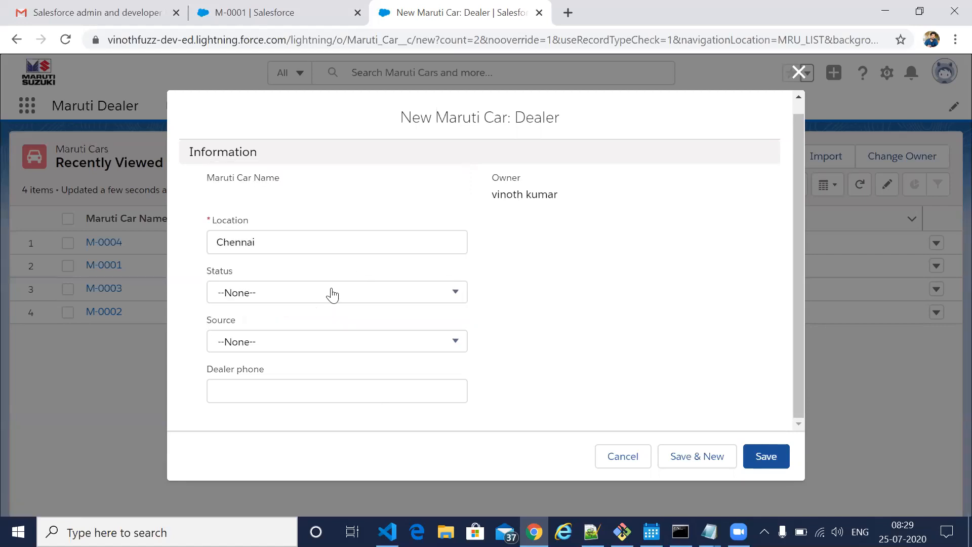
# Step: Set the Dealer record's Status to Active and Source to New, enter the dealer's phone number, and save it
pyautogui.click(311, 299)
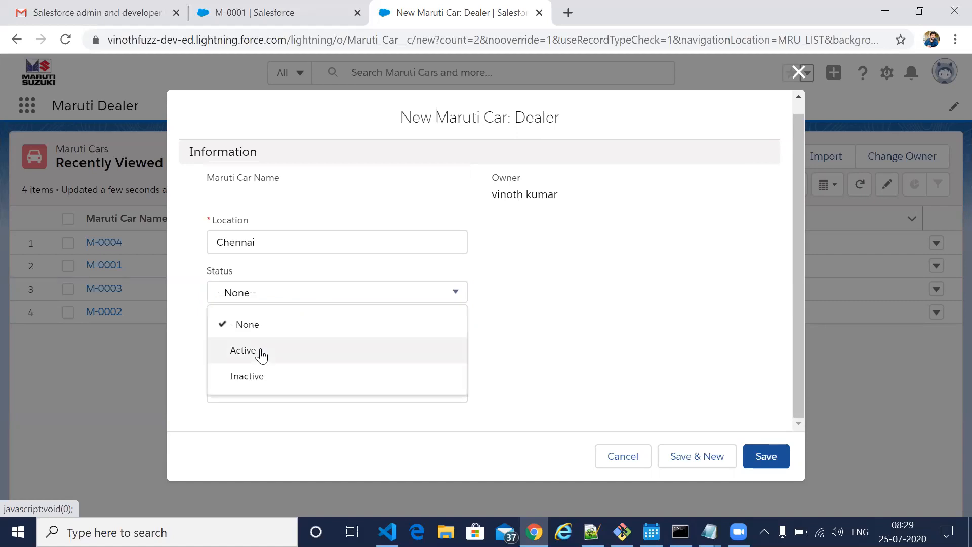
pyautogui.click(262, 355)
pyautogui.click(302, 345)
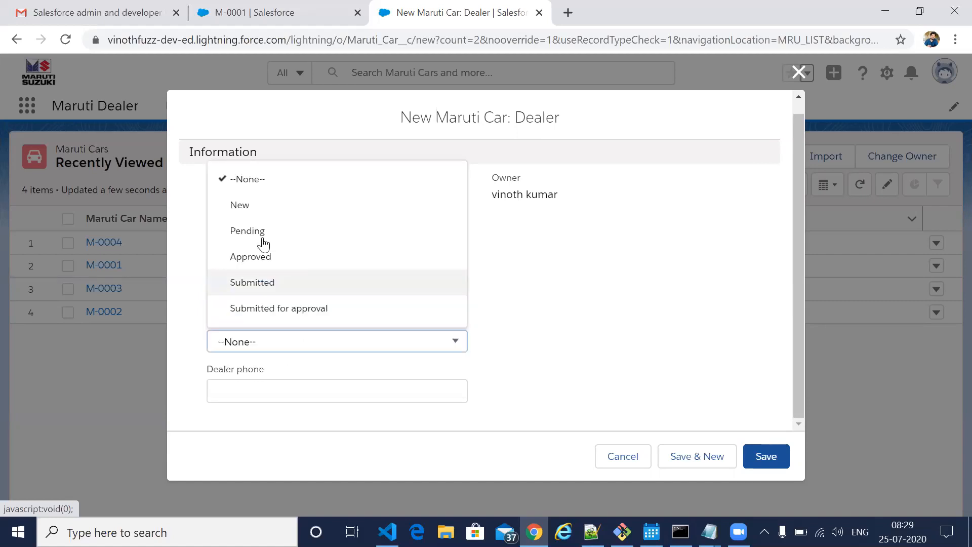
pyautogui.click(253, 207)
pyautogui.click(321, 395)
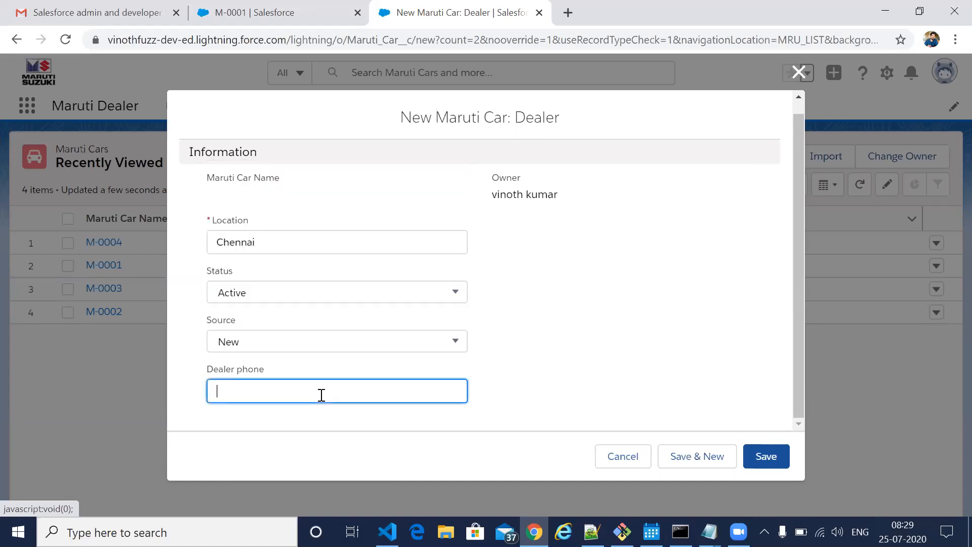
pyautogui.write('82884884')
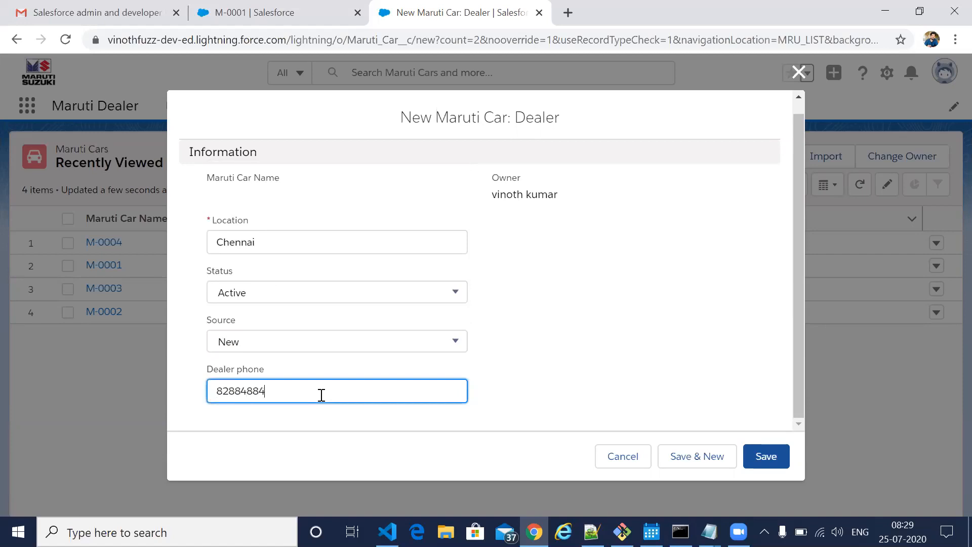
pyautogui.click(766, 462)
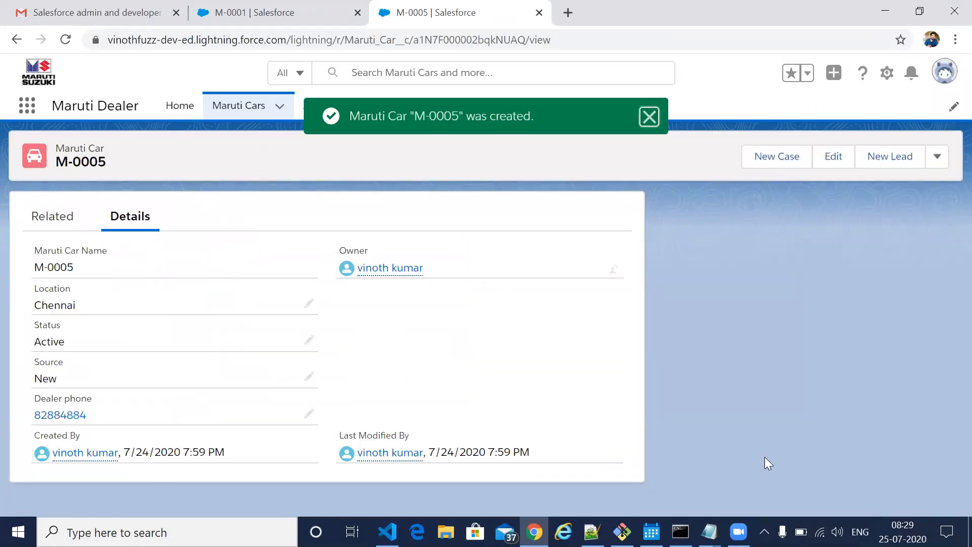
# Step: View the details of the newly created Dealer record from the Maruti Cars list and return to the list
pyautogui.click(237, 114)
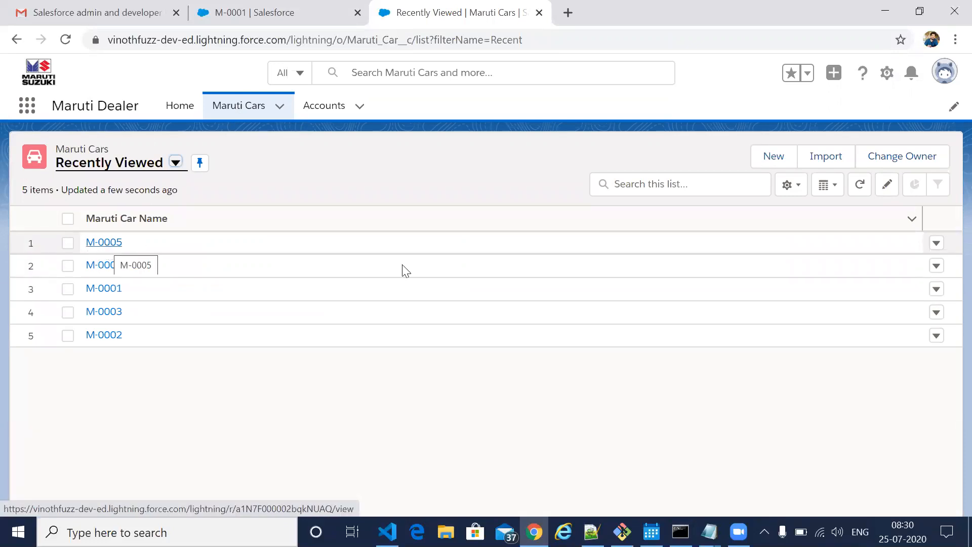
pyautogui.click(121, 240)
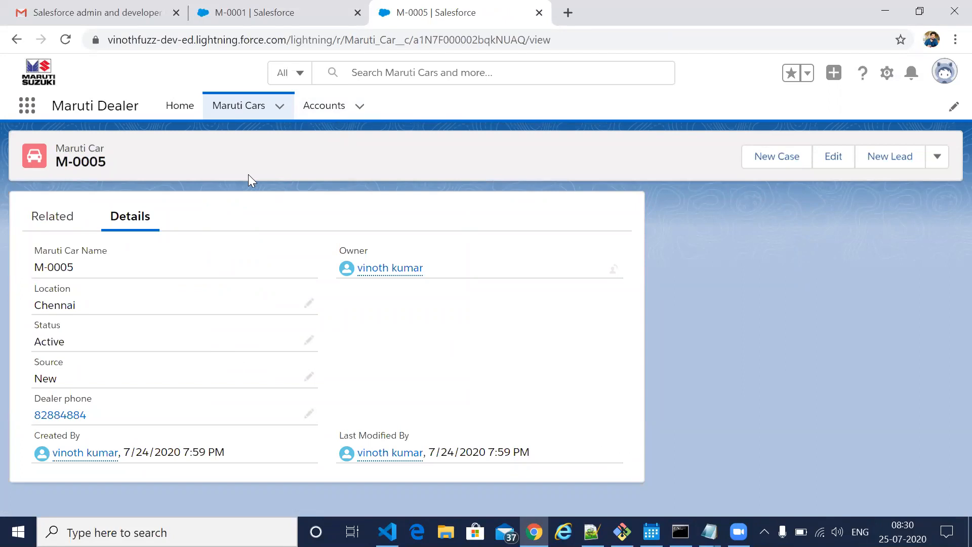
pyautogui.click(237, 112)
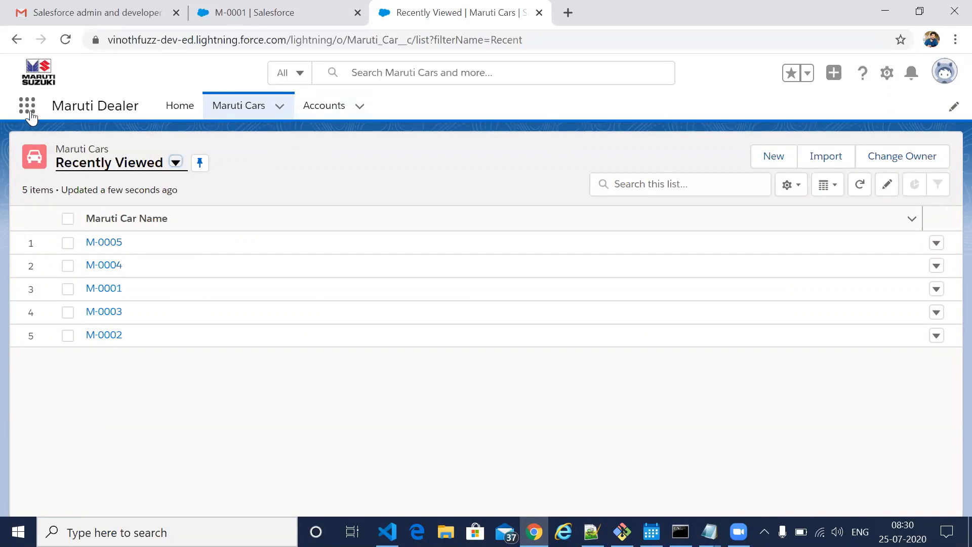
# Step: Open Setup in its own tab and bring up the Record Types of the Maruti Car object
pyautogui.click(892, 79)
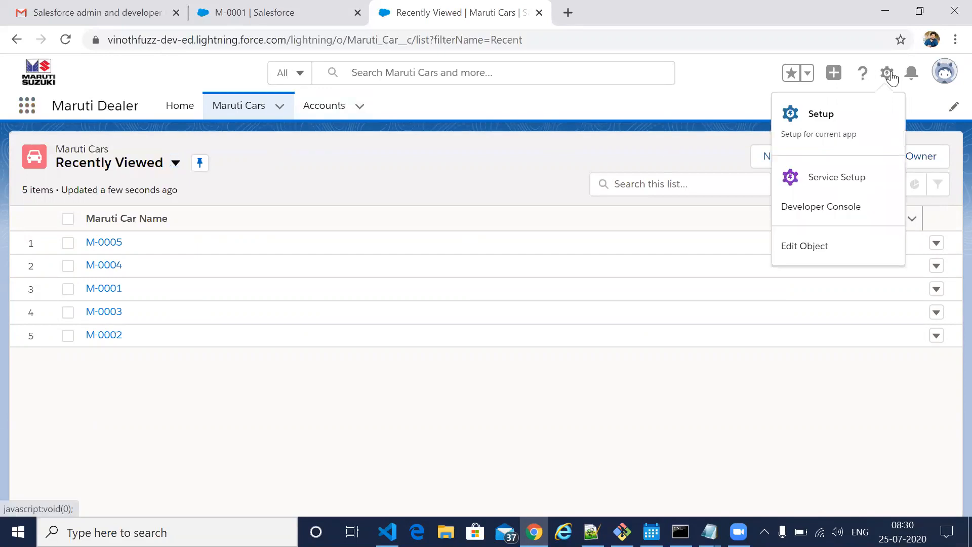
pyautogui.click(841, 119)
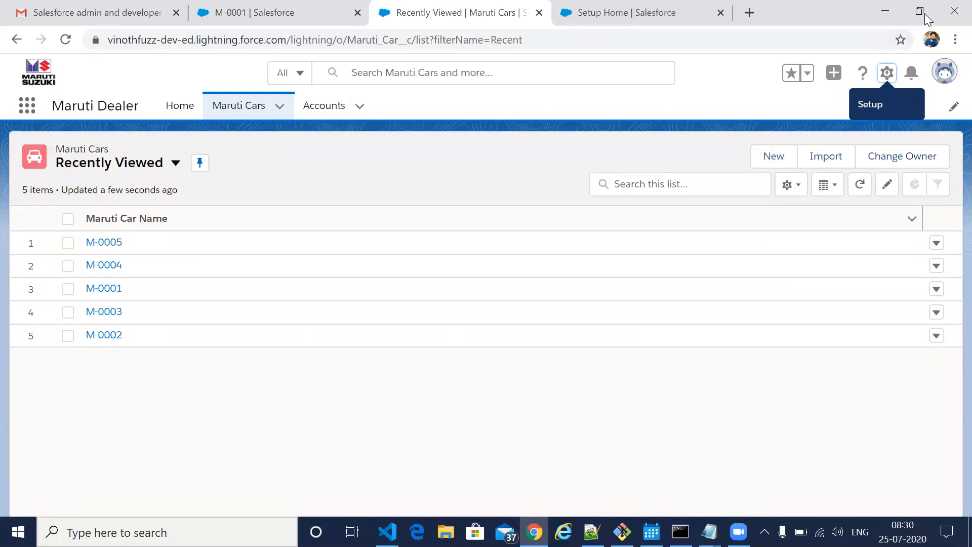
pyautogui.moveTo(855, 15); pyautogui.dragTo(853, 59)
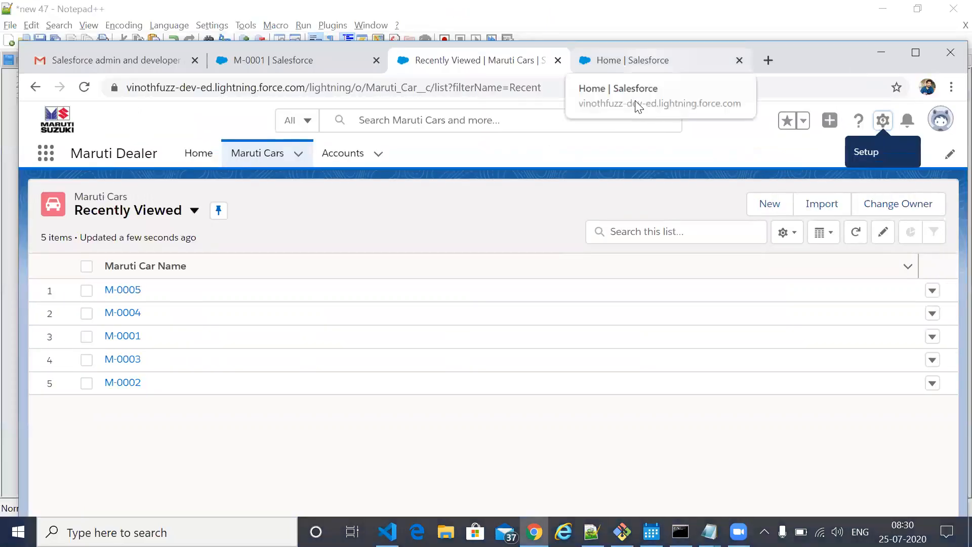
pyautogui.click(635, 60)
pyautogui.click(241, 159)
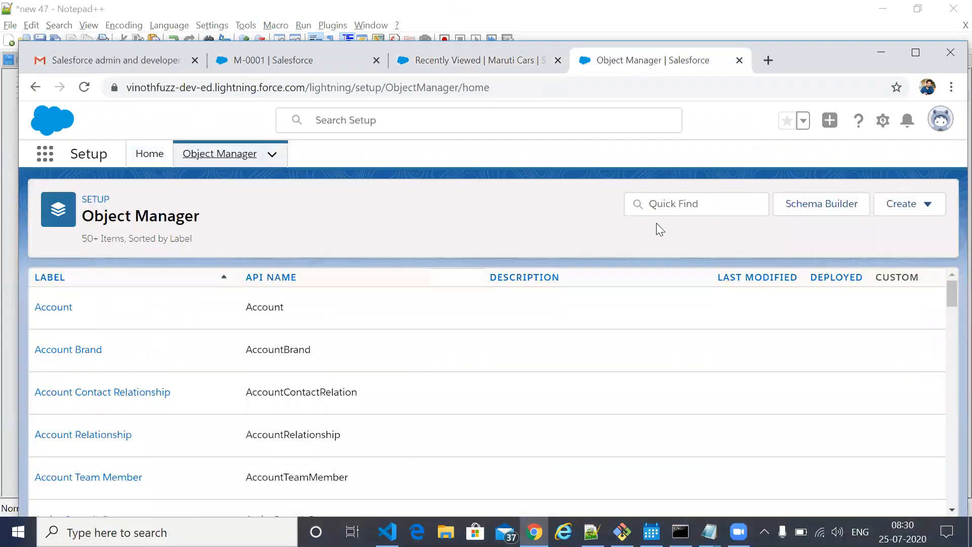
pyautogui.click(674, 201)
pyautogui.write('maru')
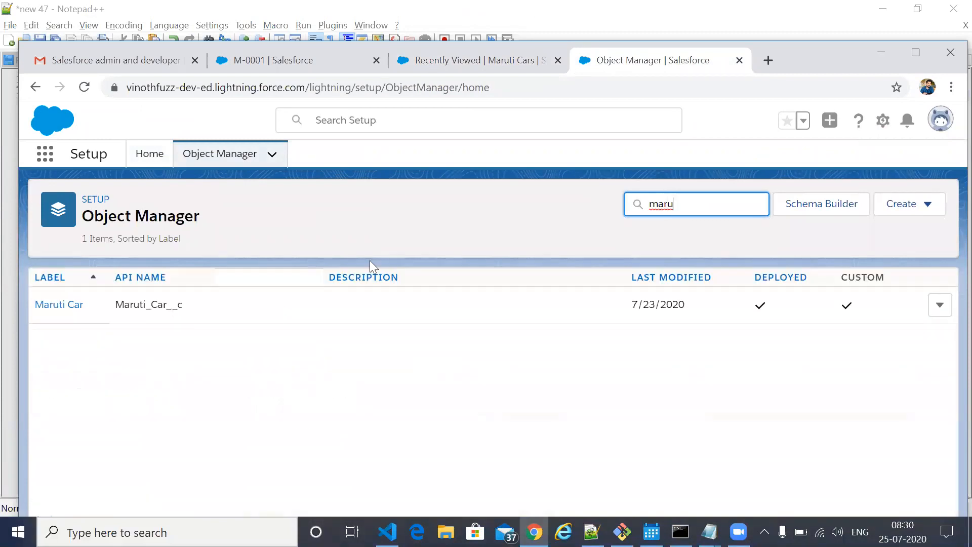
pyautogui.click(65, 309)
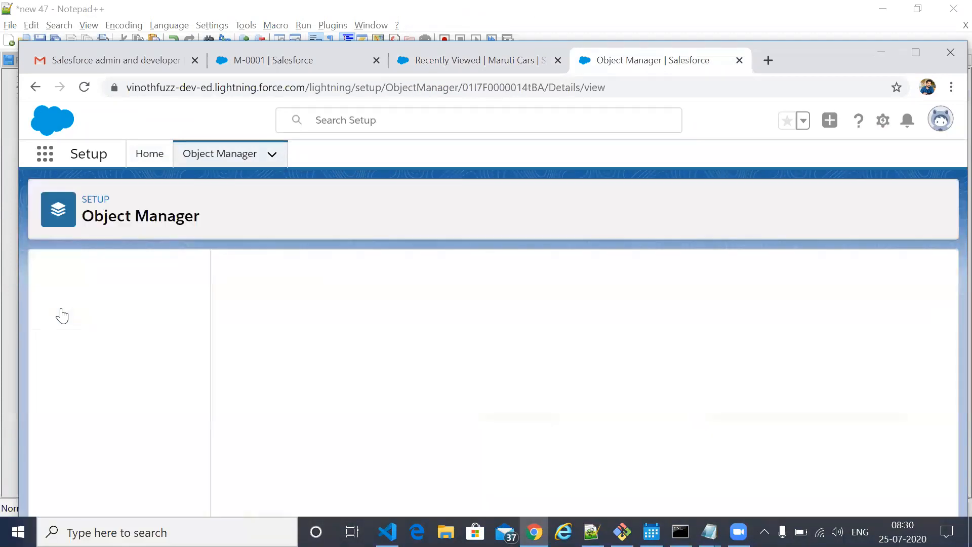
pyautogui.scroll(-3, 115, 388)
pyautogui.click(94, 369)
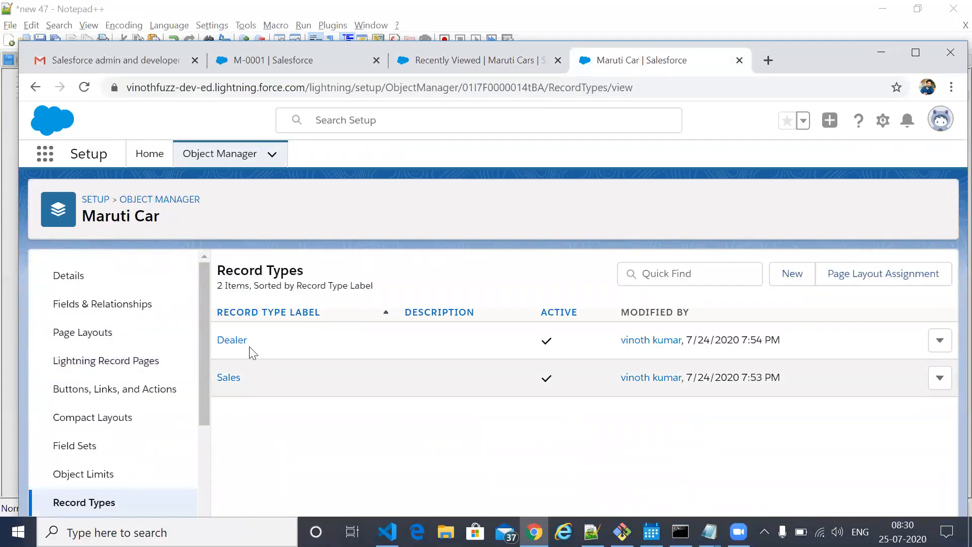
# Step: Assign Maruti Car Layout to the System Administrator profile for the Sales record type and save the page layout assignment
pyautogui.click(861, 273)
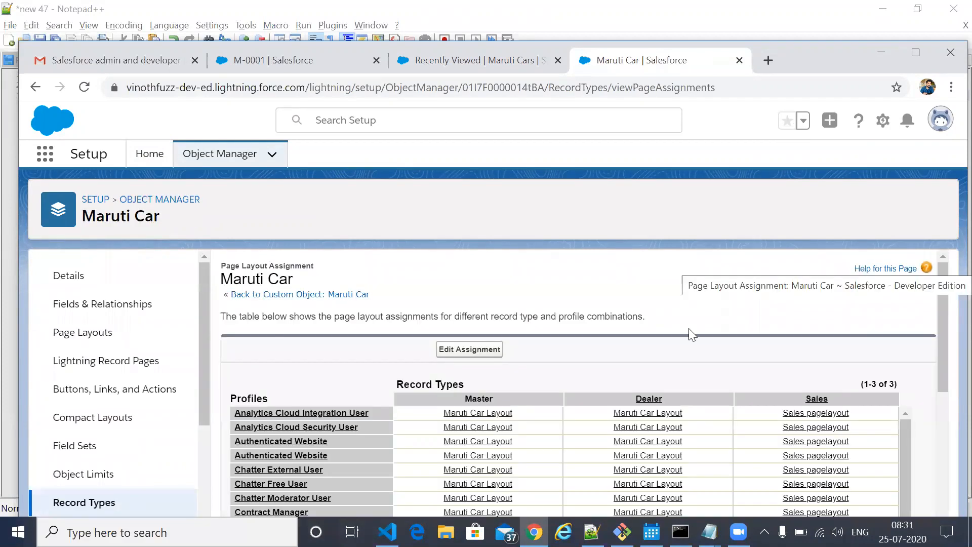
pyautogui.click(464, 359)
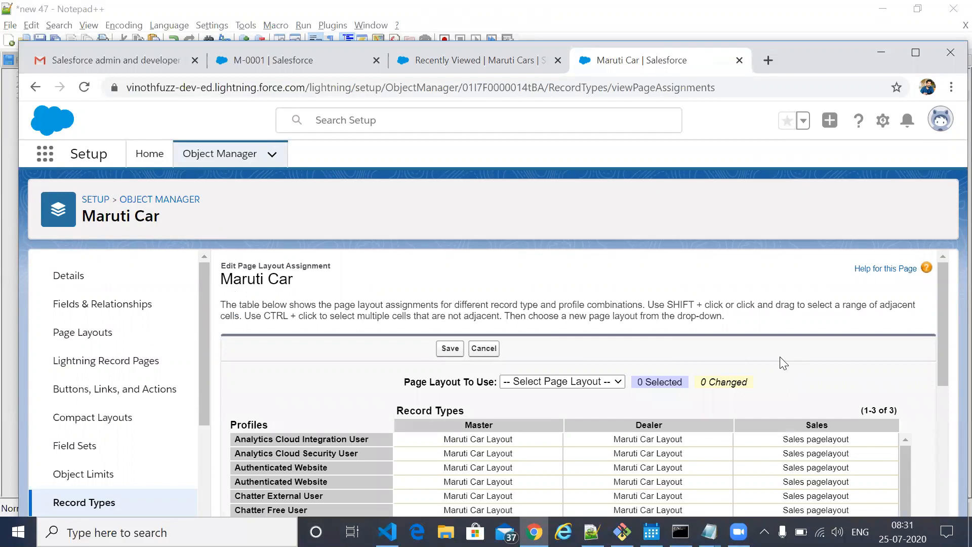
pyautogui.scroll(-10, 783, 363)
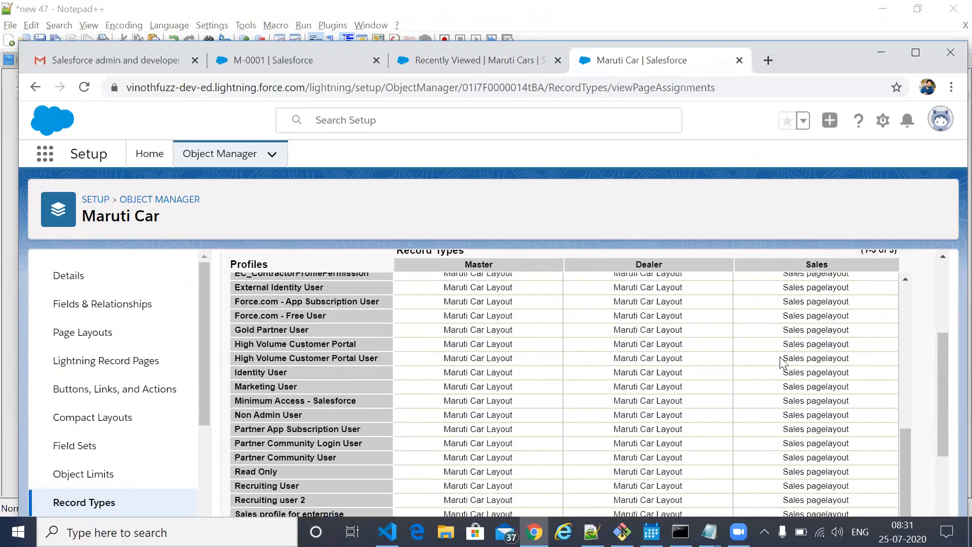
pyautogui.scroll(-5, 783, 363)
pyautogui.scroll(-5, 385, 466)
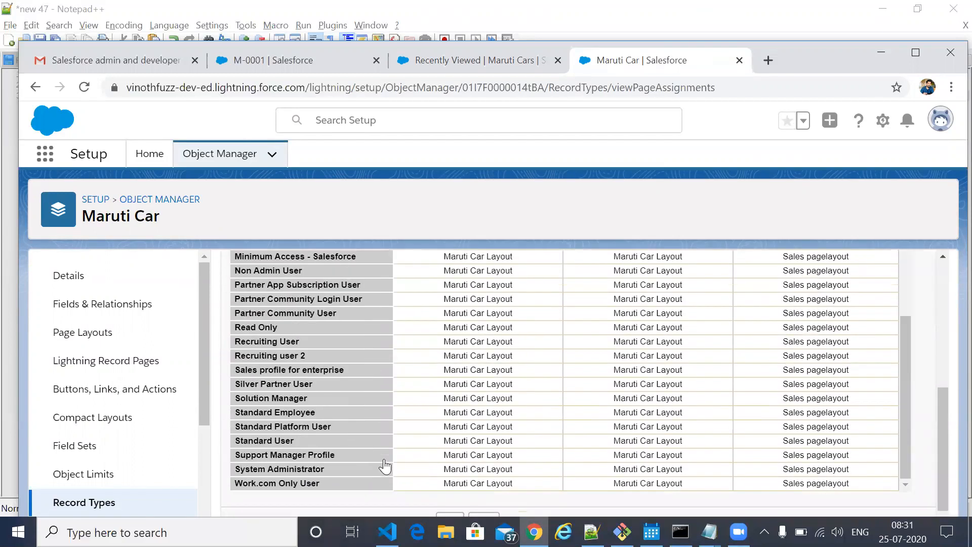
pyautogui.scroll(-1, 385, 467)
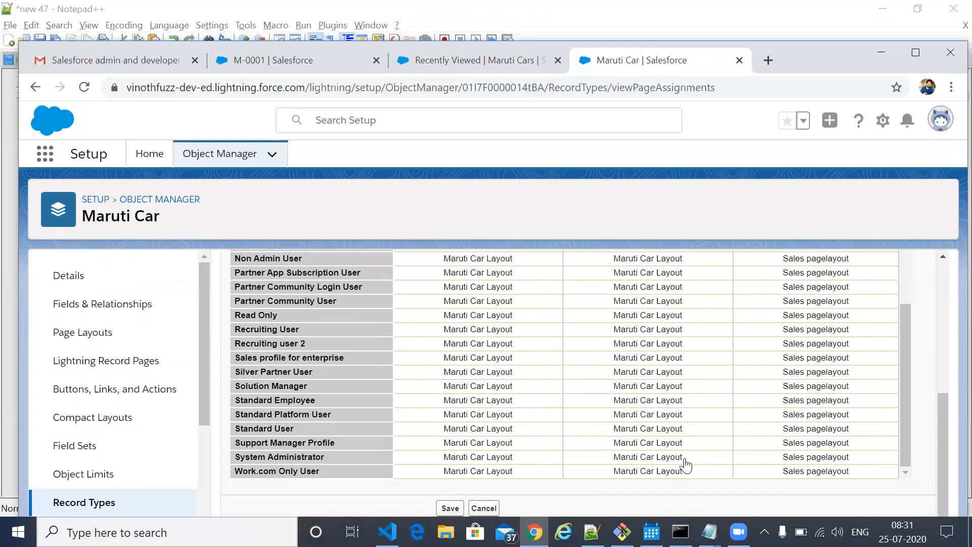
pyautogui.click(828, 458)
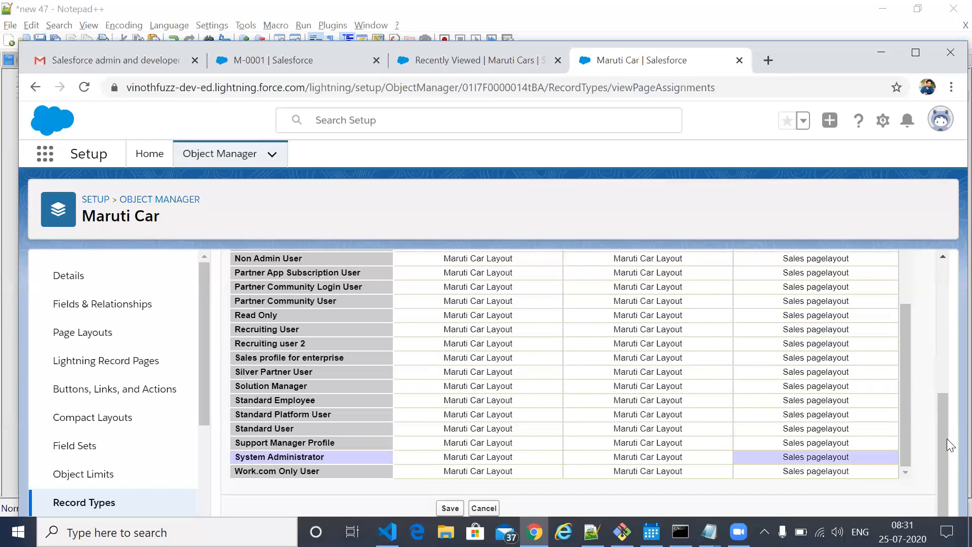
pyautogui.moveTo(910, 381); pyautogui.dragTo(900, 249)
pyautogui.moveTo(949, 439); pyautogui.dragTo(948, 278)
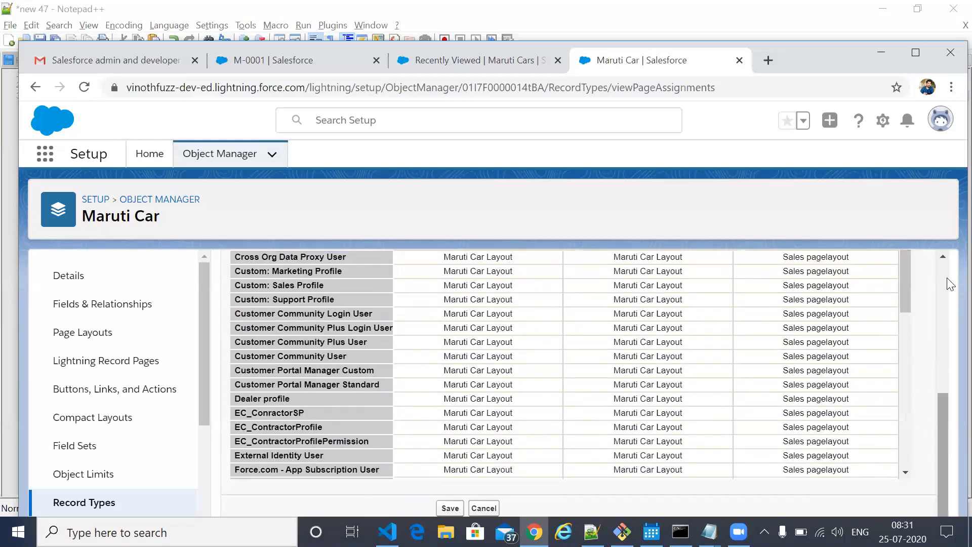
pyautogui.click(546, 383)
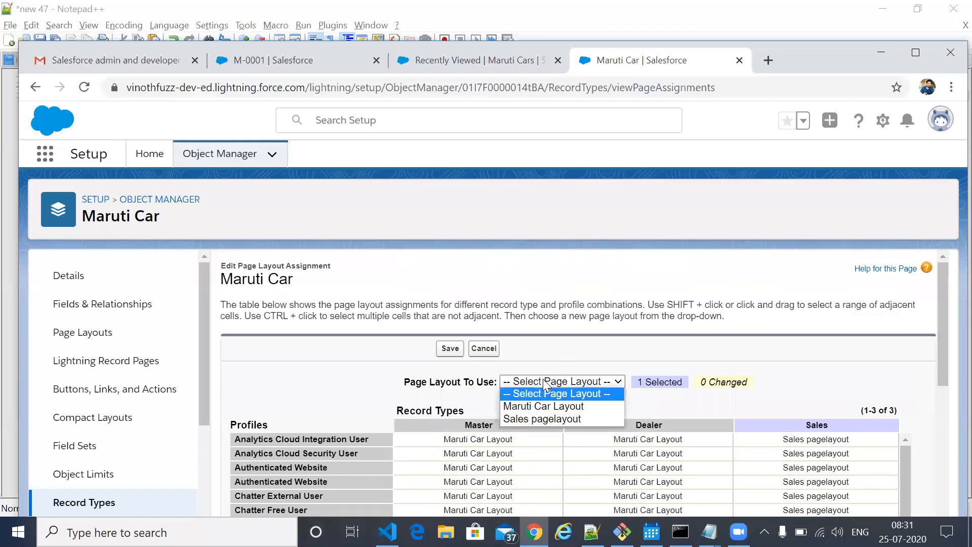
pyautogui.click(546, 407)
pyautogui.click(451, 349)
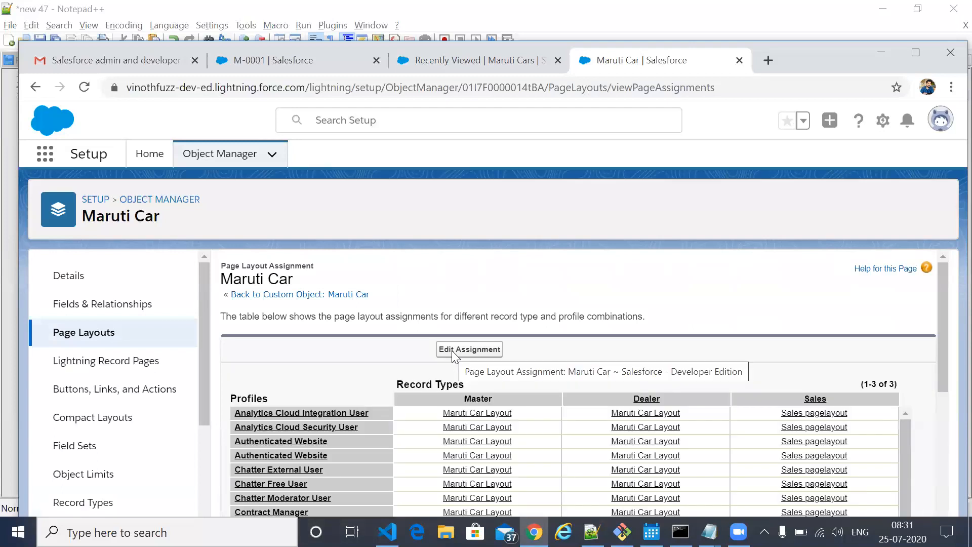
# Step: Check the record types offered for a new Maruti Car from the Maruti Cars list, and cancel the new record
pyautogui.scroll(-10, 685, 349)
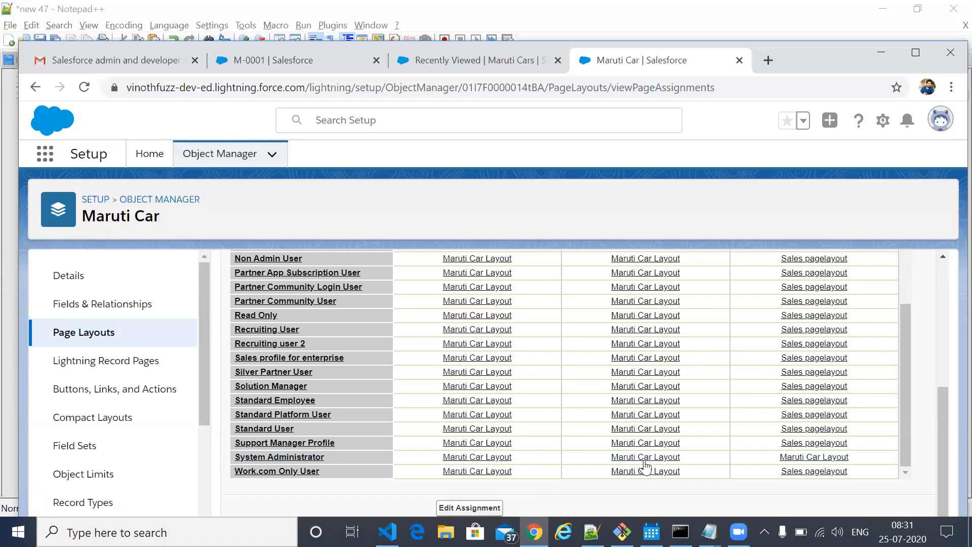
pyautogui.click(308, 73)
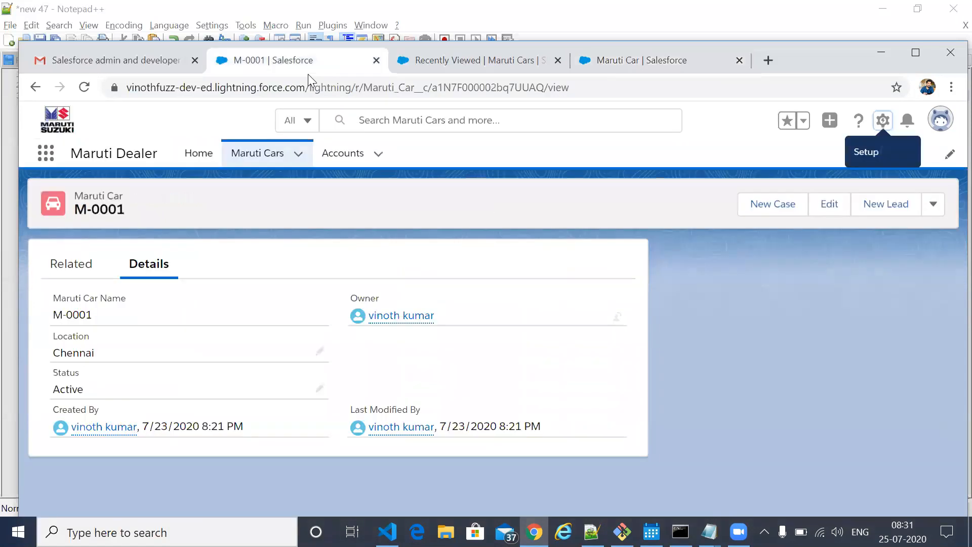
pyautogui.click(255, 160)
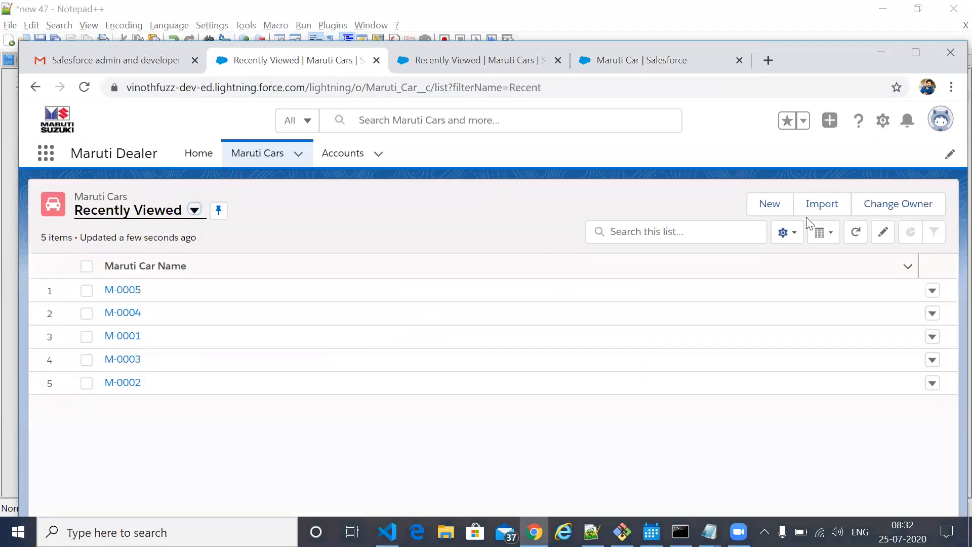
pyautogui.click(769, 205)
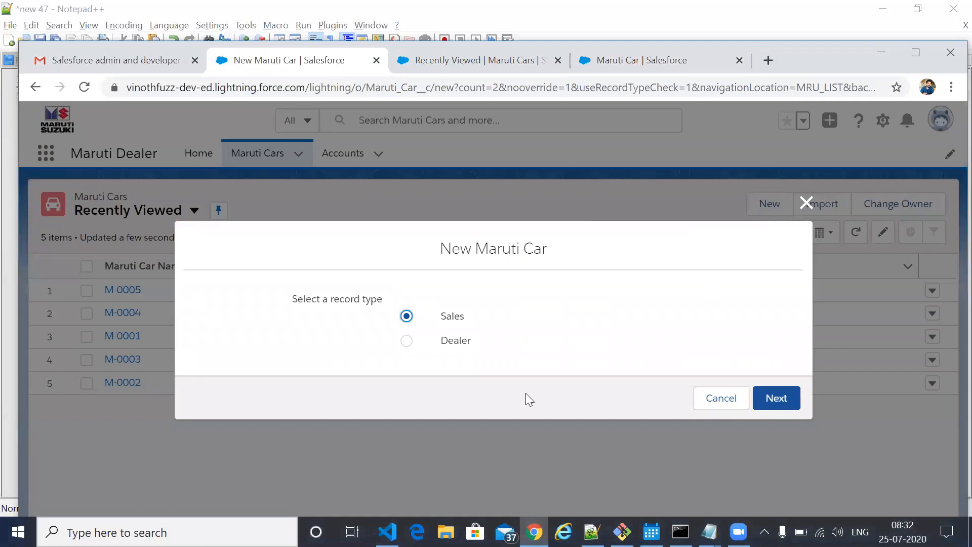
pyautogui.click(721, 400)
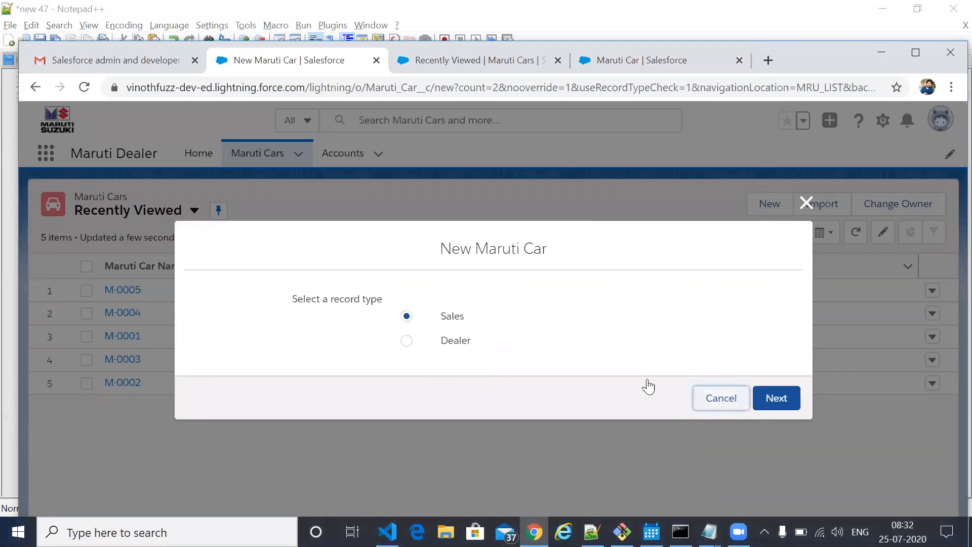
# Step: Reload the Maruti Cars list, check the new record's record type choices again, and cancel
pyautogui.click(85, 89)
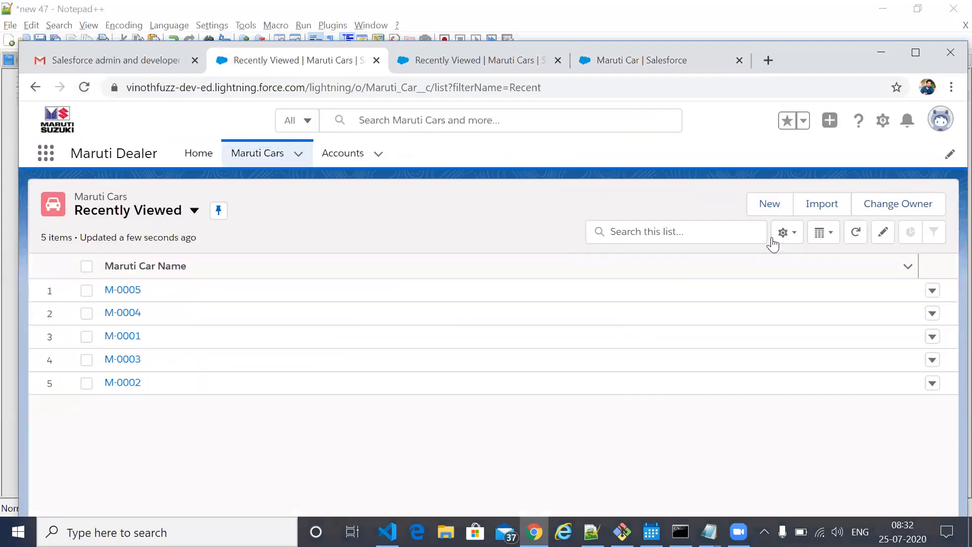
pyautogui.click(771, 205)
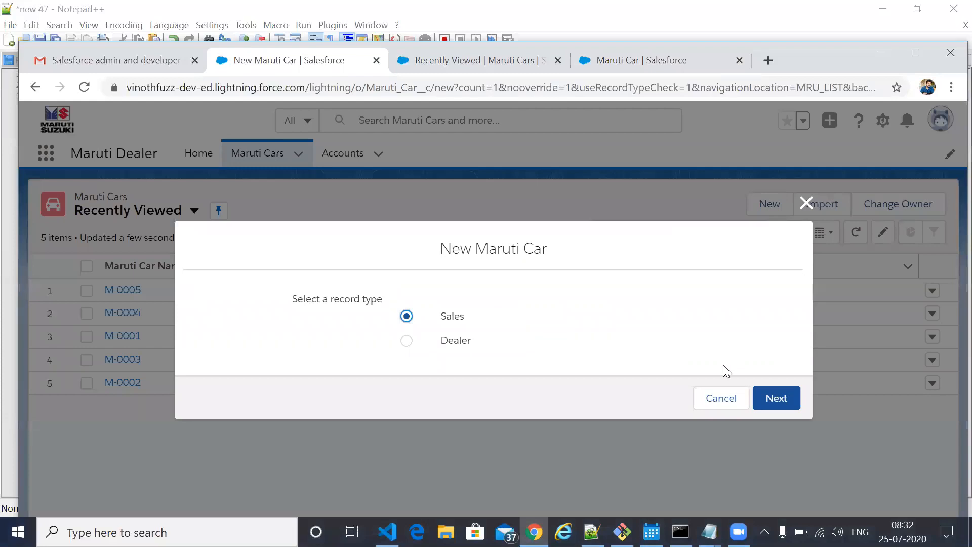
pyautogui.click(716, 400)
# Step: Return to the Maruti Car object in Setup and bring up its Record Types list
pyautogui.click(648, 60)
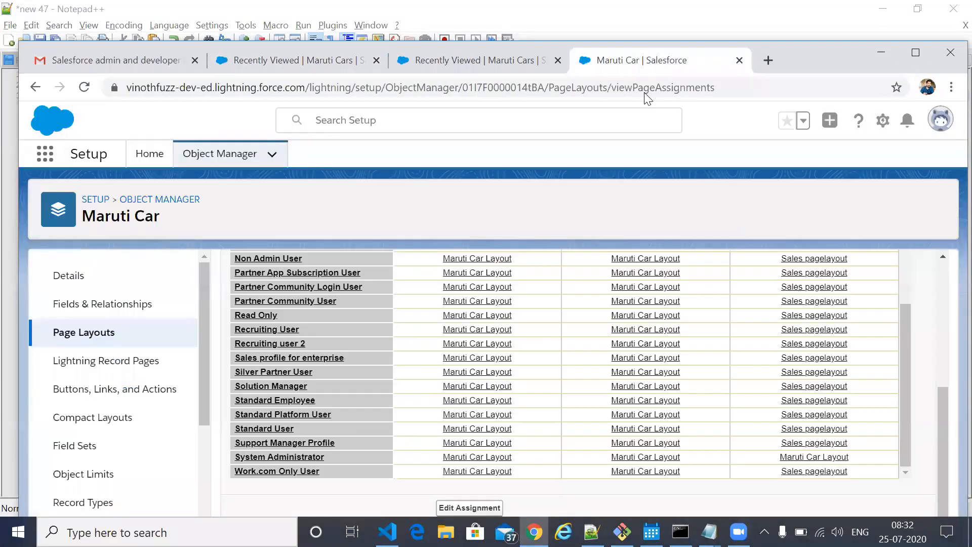
pyautogui.click(130, 473)
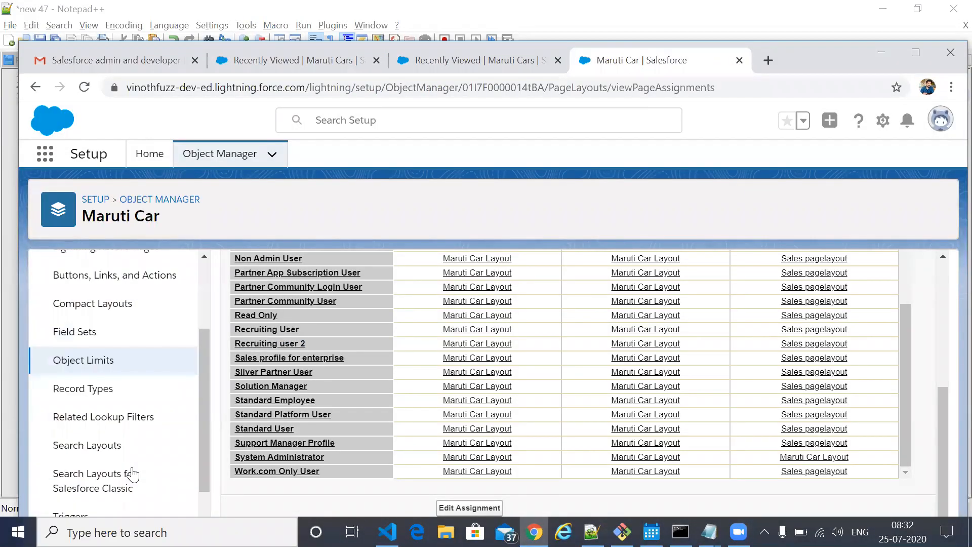
pyautogui.scroll(-1, 132, 474)
pyautogui.scroll(1, 134, 473)
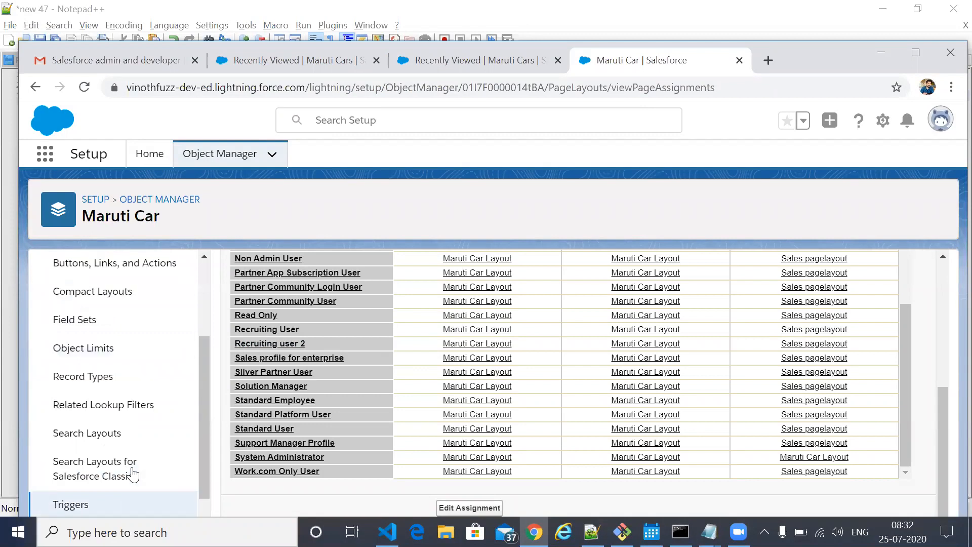
pyautogui.click(90, 387)
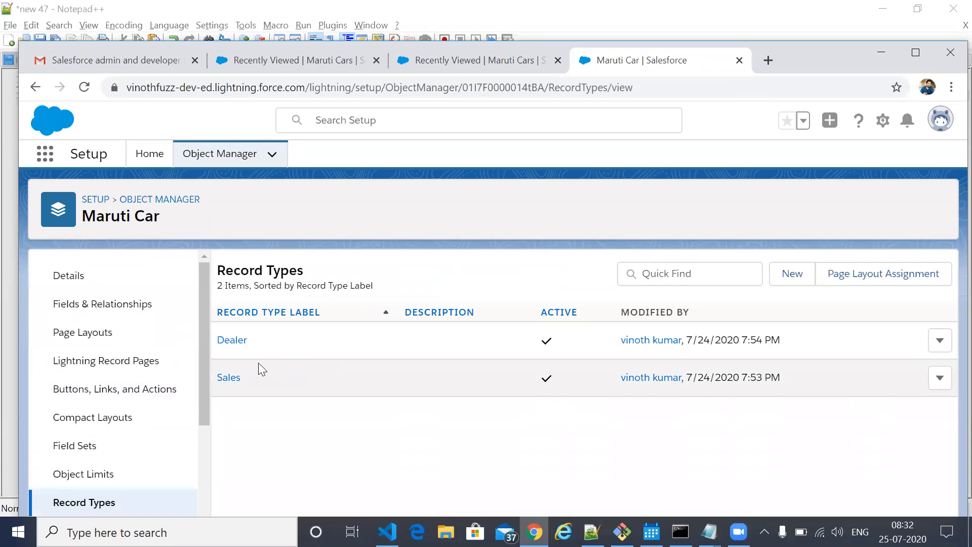
# Step: Open the Sales record type, bring up its properties for editing, and save it
pyautogui.click(228, 377)
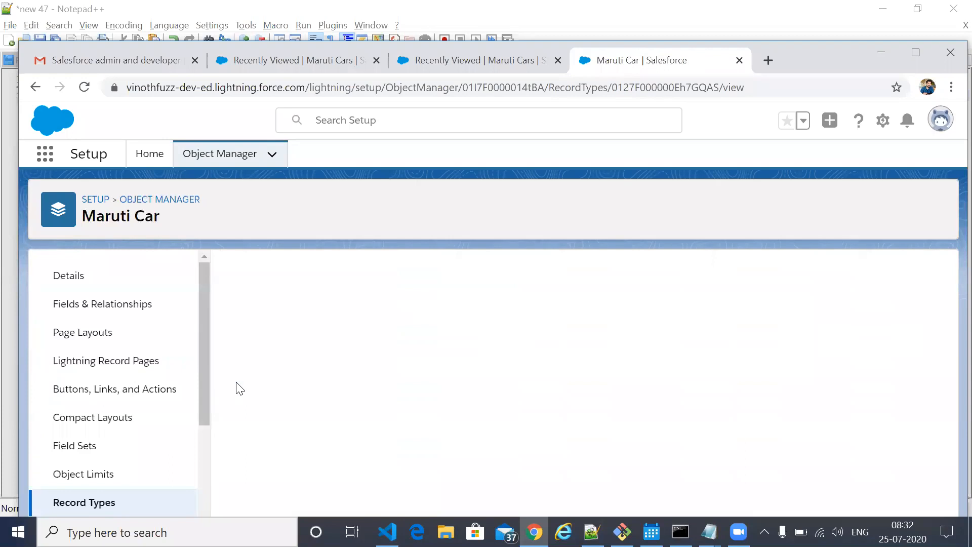
pyautogui.scroll(-1, 515, 445)
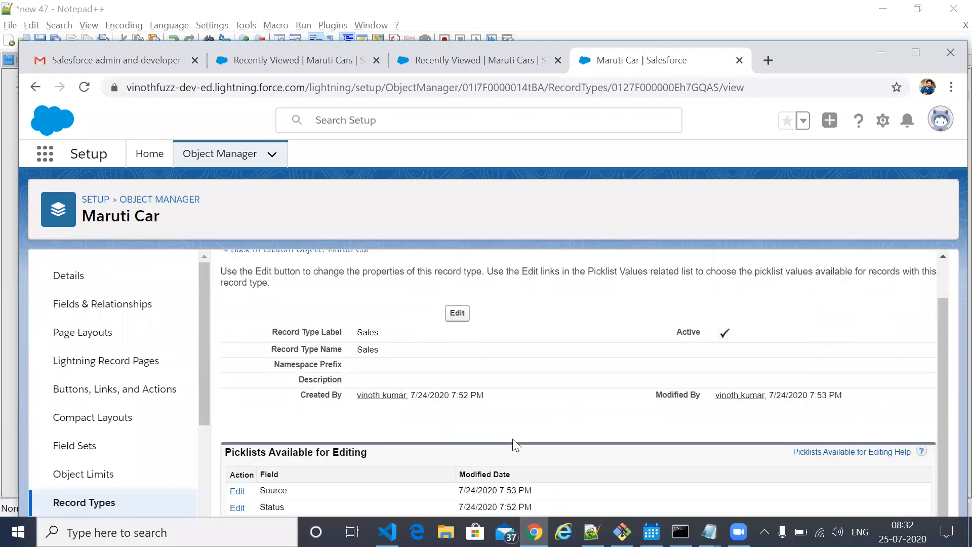
pyautogui.scroll(1, 513, 439)
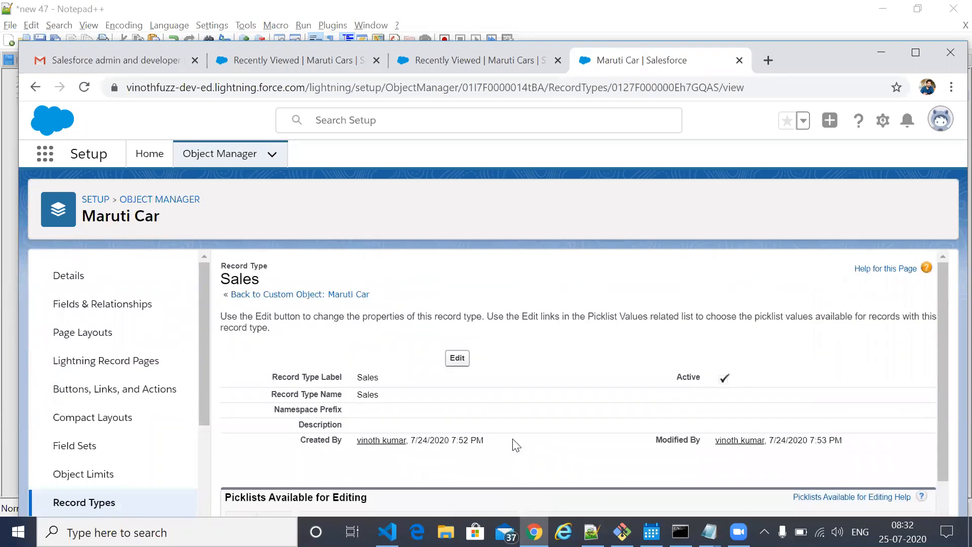
pyautogui.click(460, 363)
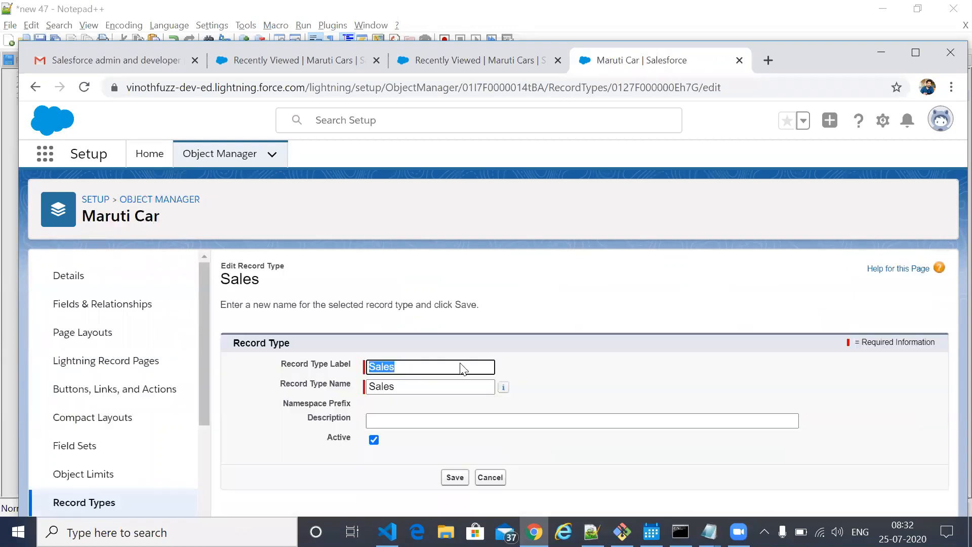
pyautogui.click(459, 476)
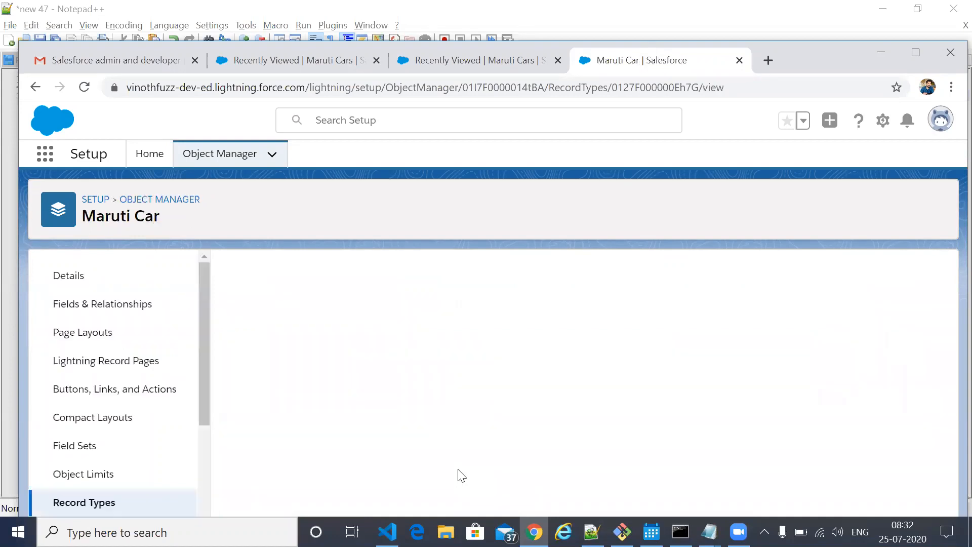
# Step: Return to the Record Types list, open the Dealer record type for editing, and save it
pyautogui.click(101, 503)
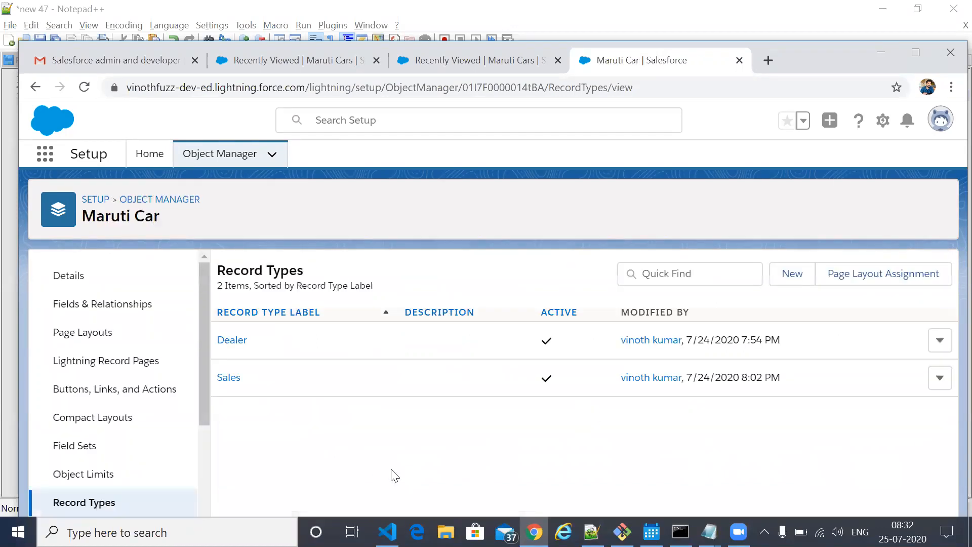
pyautogui.click(940, 341)
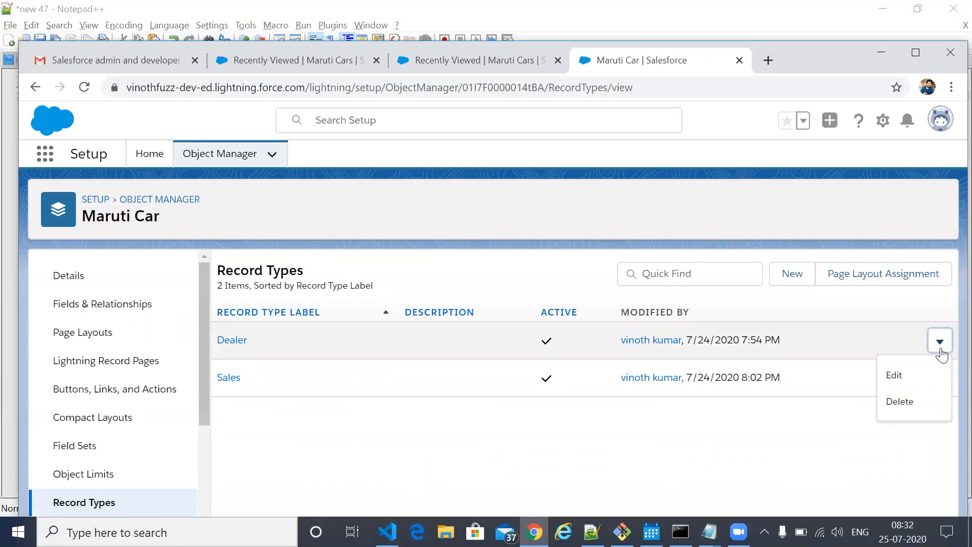
pyautogui.click(894, 375)
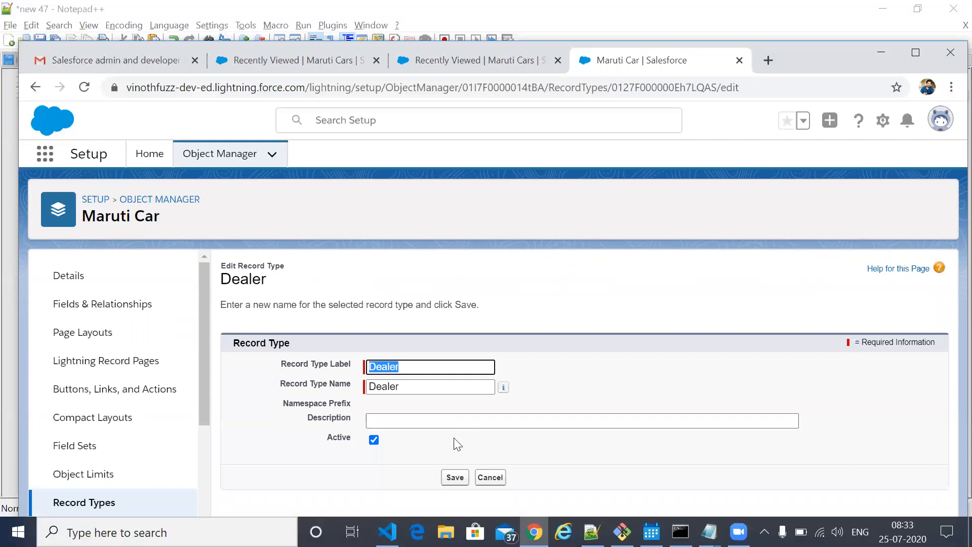
pyautogui.click(455, 478)
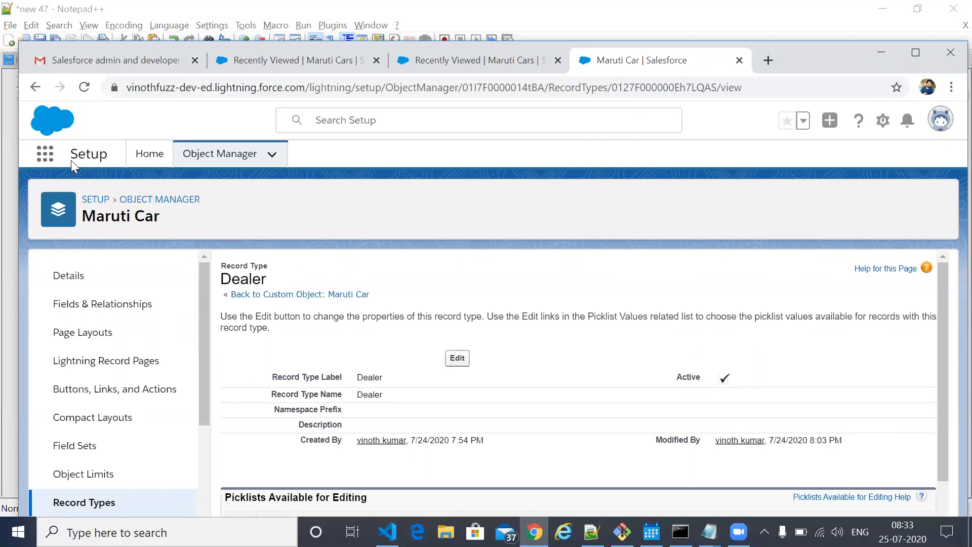
# Step: Open Setup Home in a new browser tab, search the setup options for "profile", and open Profiles
pyautogui.click(150, 165)
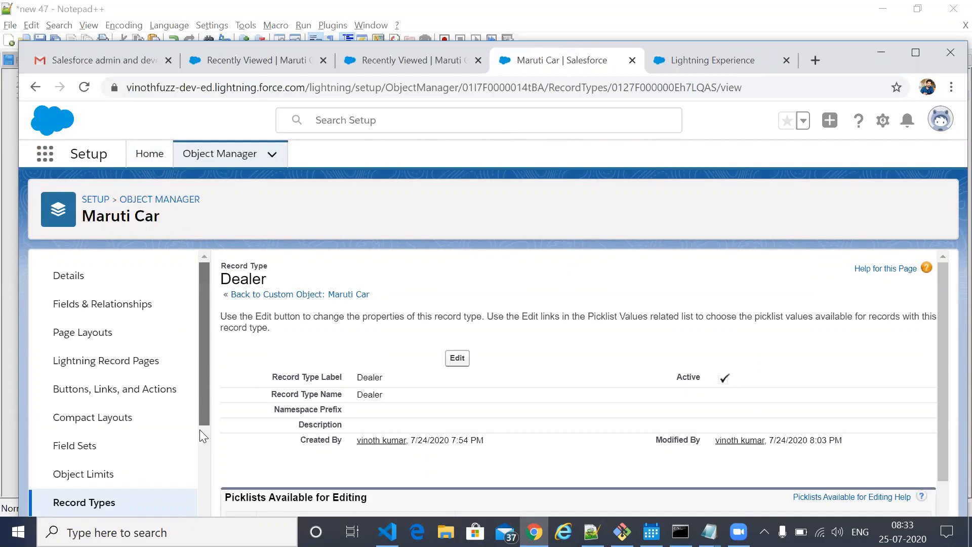
pyautogui.scroll(-3, 197, 432)
pyautogui.scroll(-1, 203, 482)
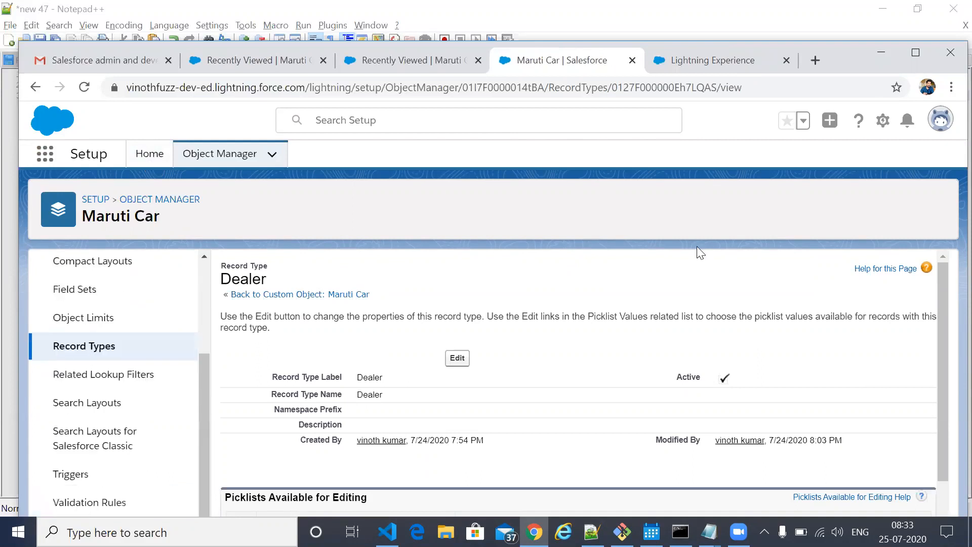
pyautogui.click(722, 70)
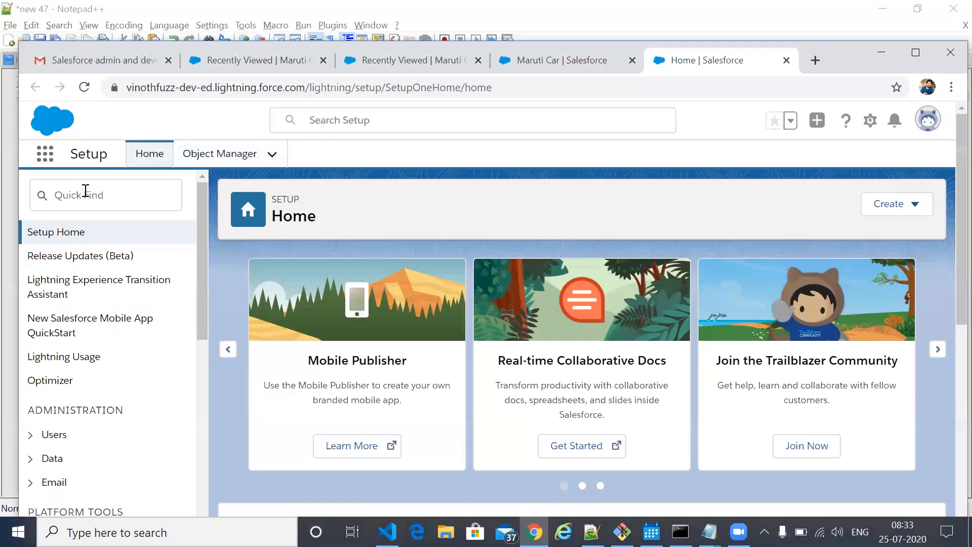
pyautogui.click(100, 200)
pyautogui.write('pr')
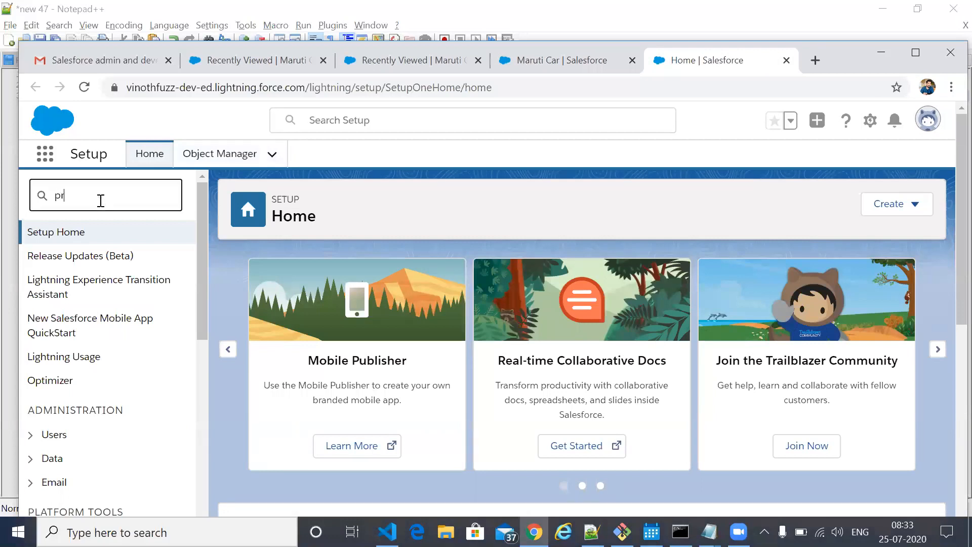
pyautogui.write('ofile')
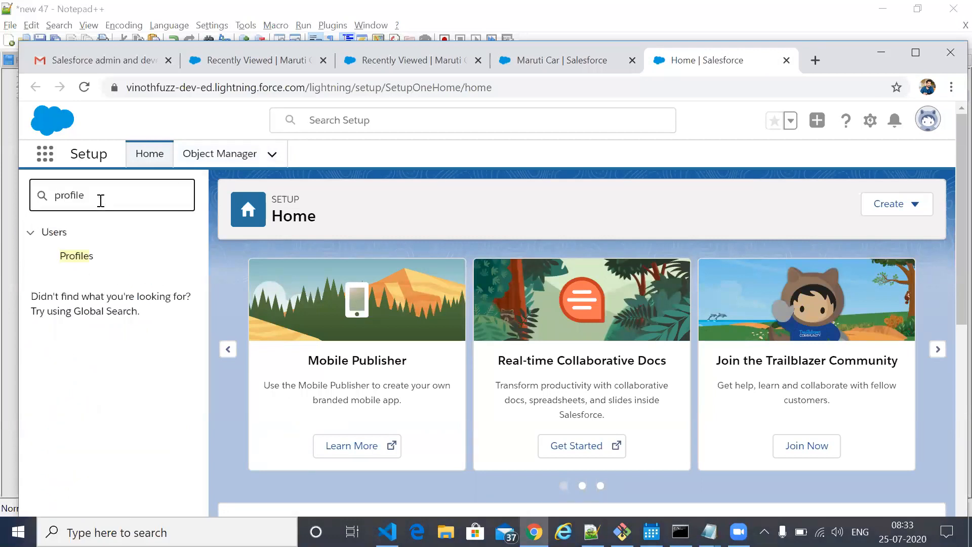
pyautogui.click(87, 261)
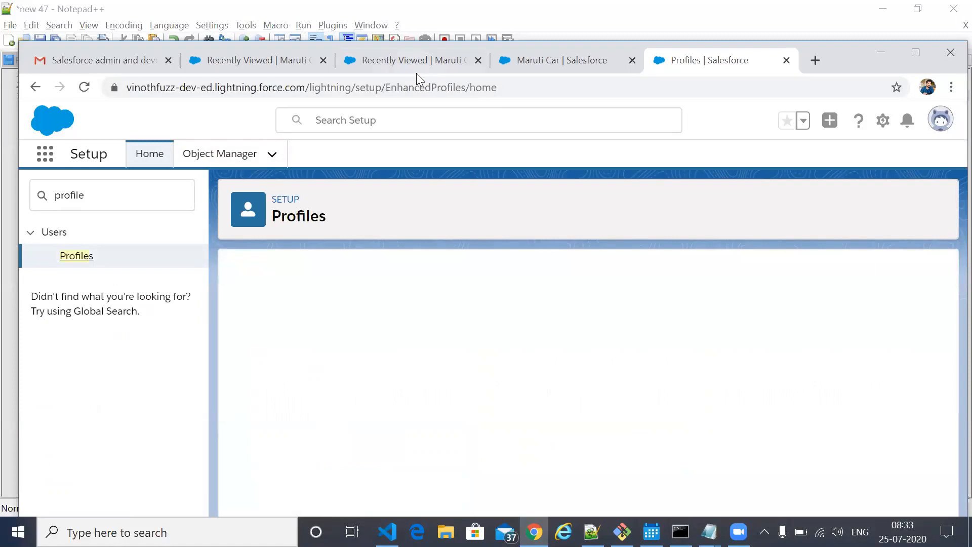
# Step: View the details of record M-0004 from the Maruti Cars list and return to the Profiles page
pyautogui.click(335, 67)
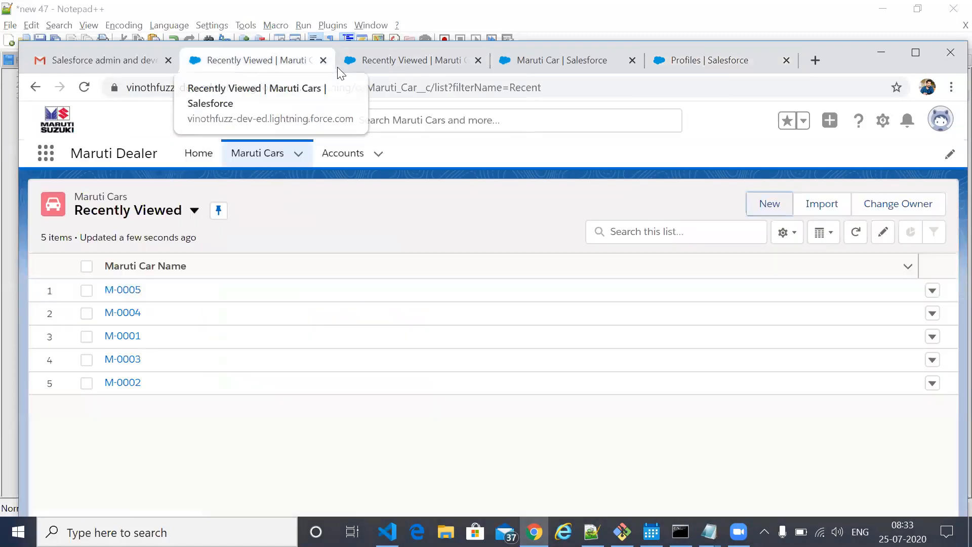
pyautogui.click(126, 314)
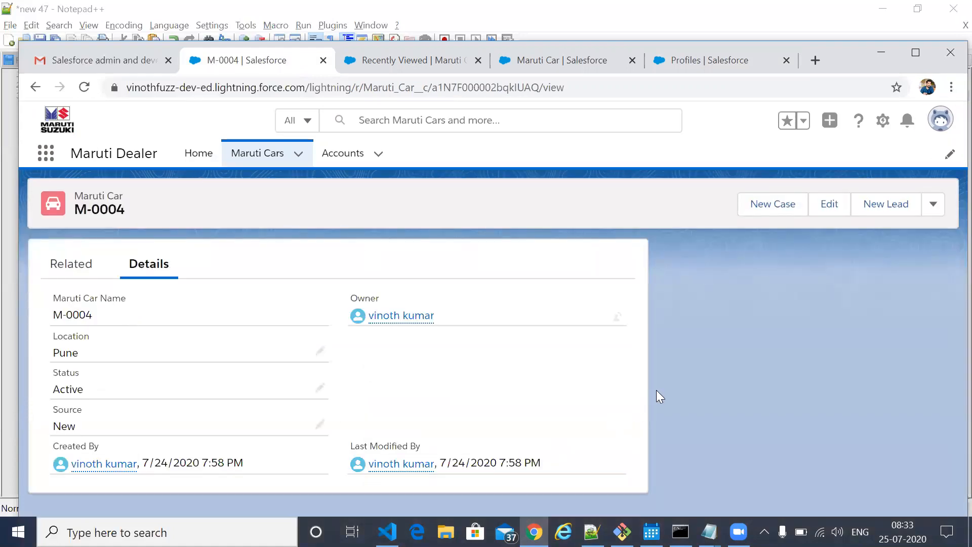
pyautogui.click(726, 70)
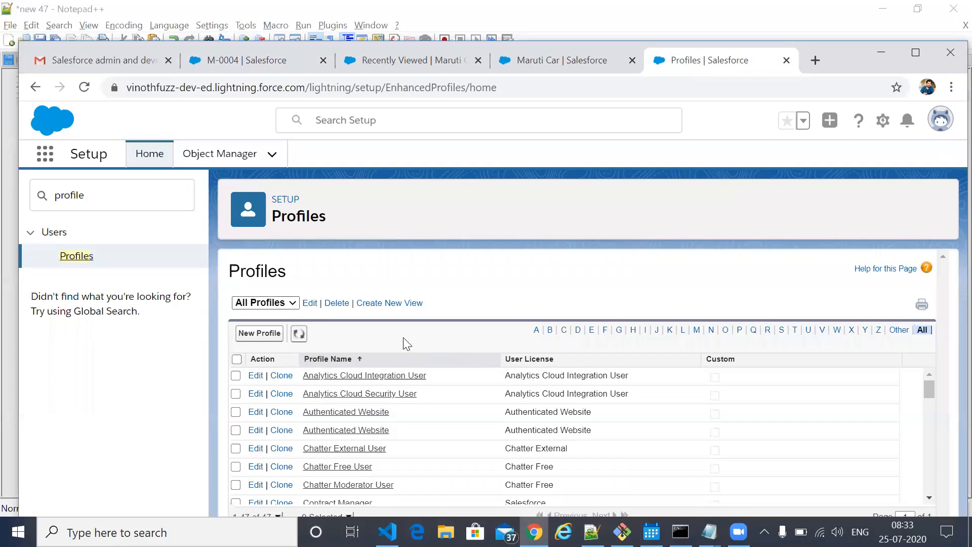
# Step: Filter the profiles list to names starting with S and open the System Administrator profile
pyautogui.scroll(-2, 469, 425)
pyautogui.scroll(2, 469, 425)
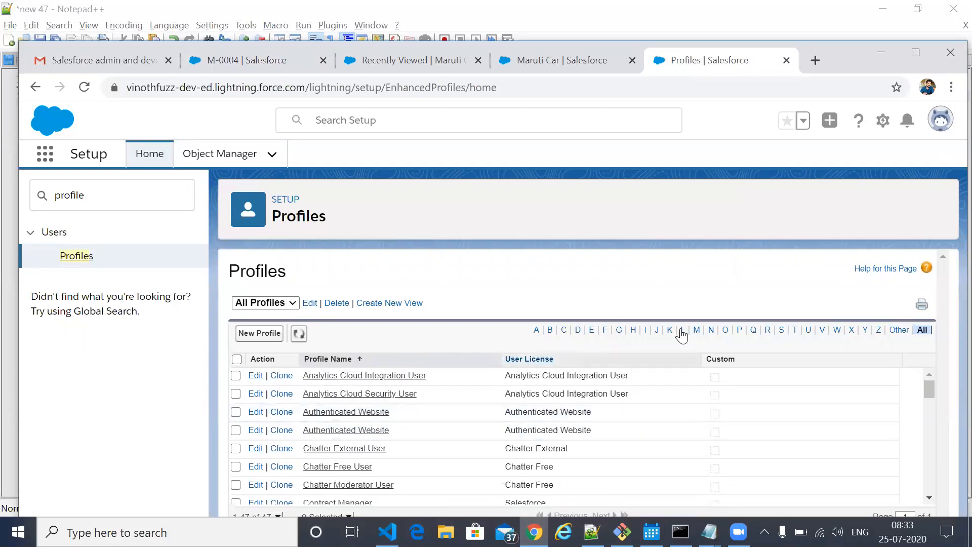
pyautogui.click(783, 330)
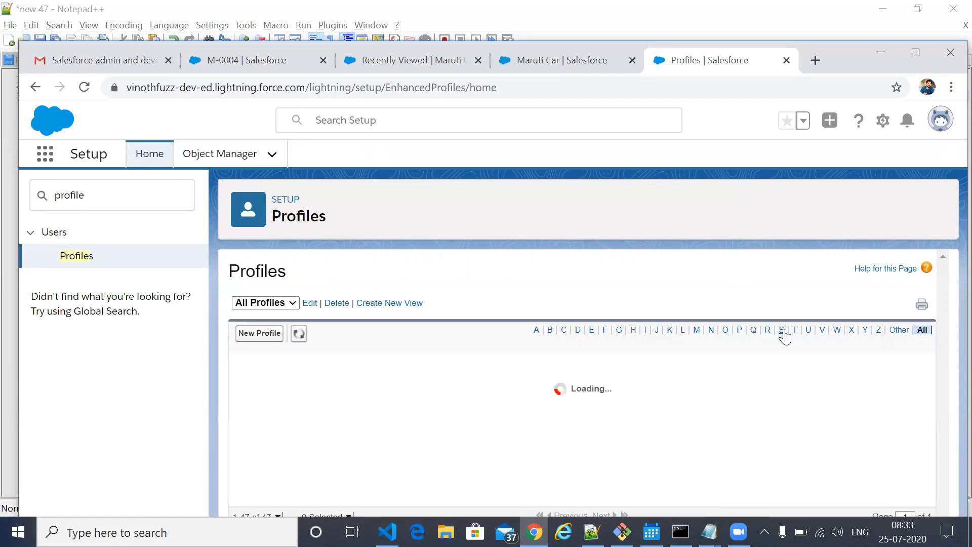
pyautogui.scroll(-1, 390, 457)
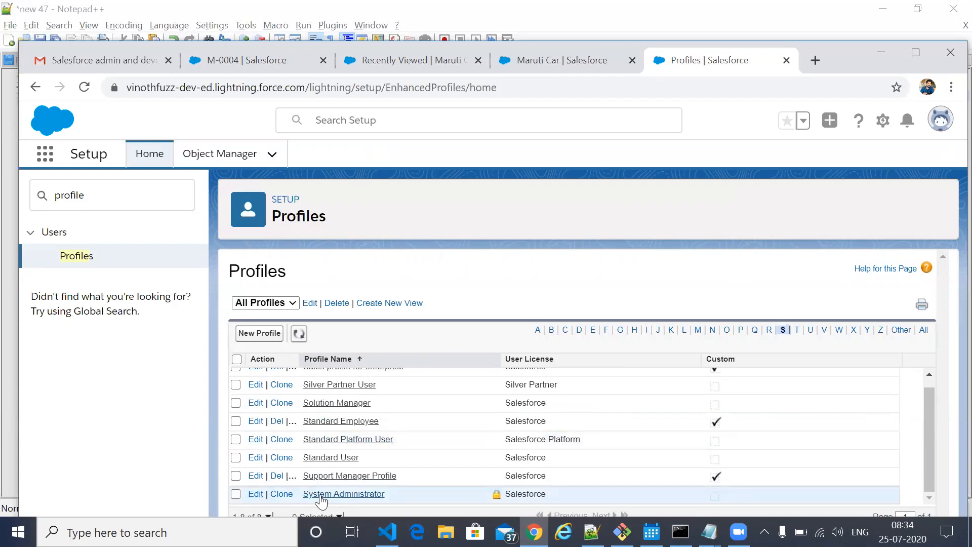
pyautogui.click(320, 495)
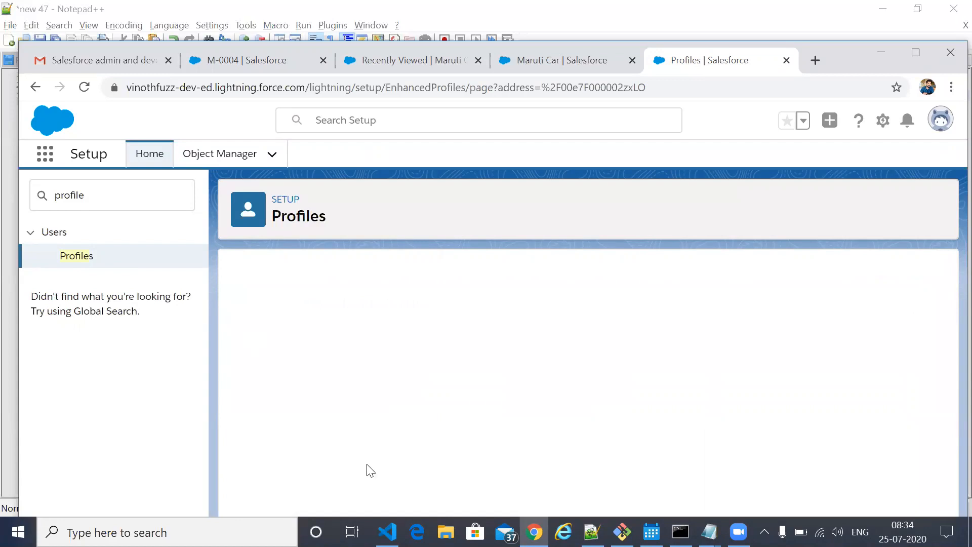
# Step: Open the System Administrator profile for editing and search the page for "record type"
pyautogui.scroll(-2, 375, 428)
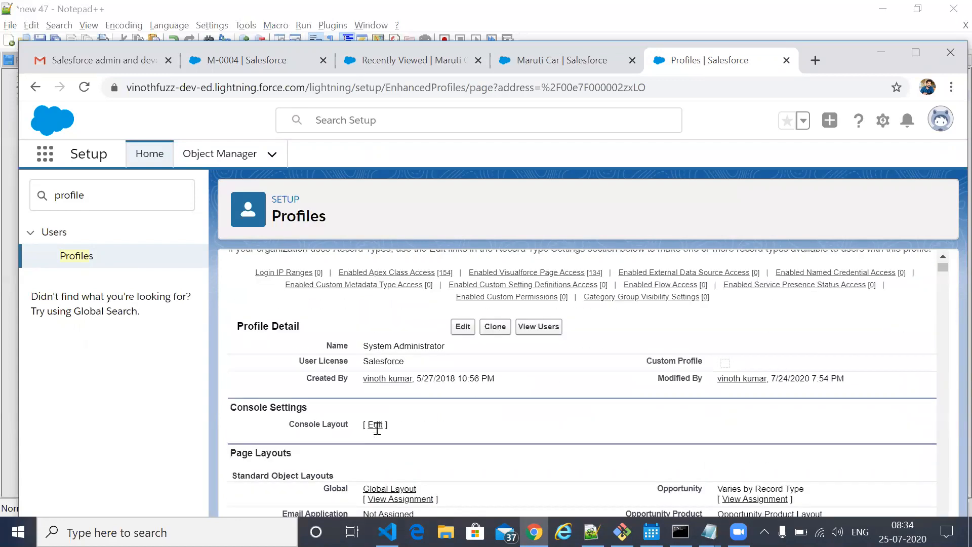
pyautogui.scroll(-2, 375, 428)
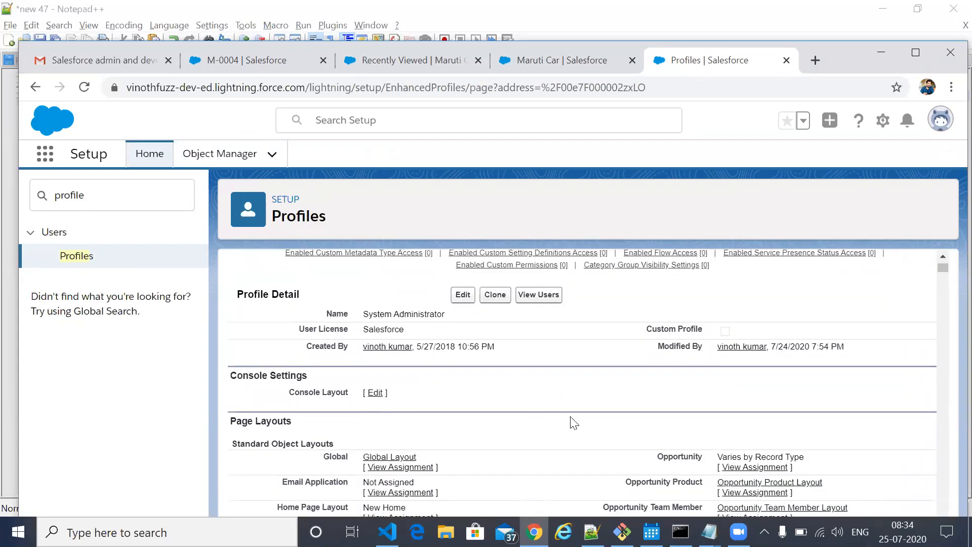
pyautogui.click(466, 298)
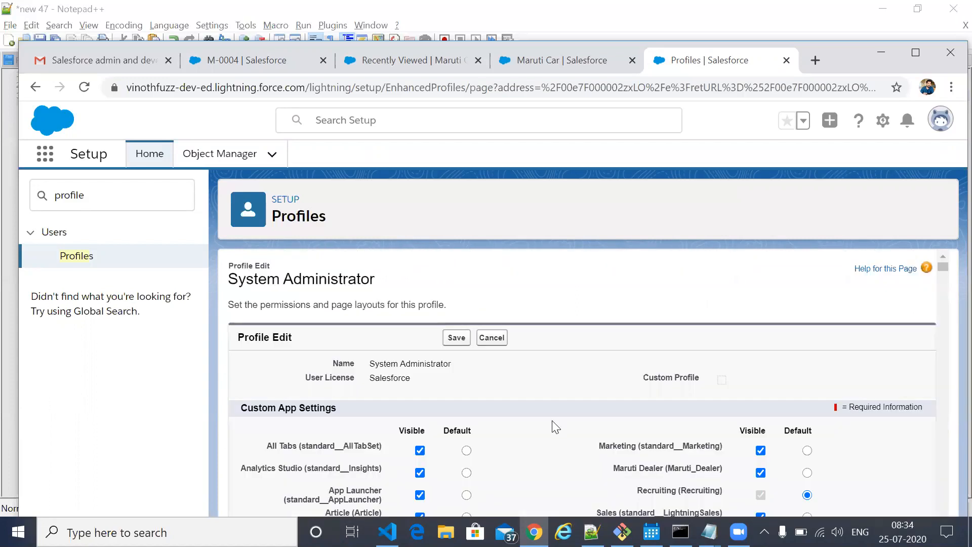
pyautogui.hotkey('ctrl', 'f')
pyautogui.write('record')
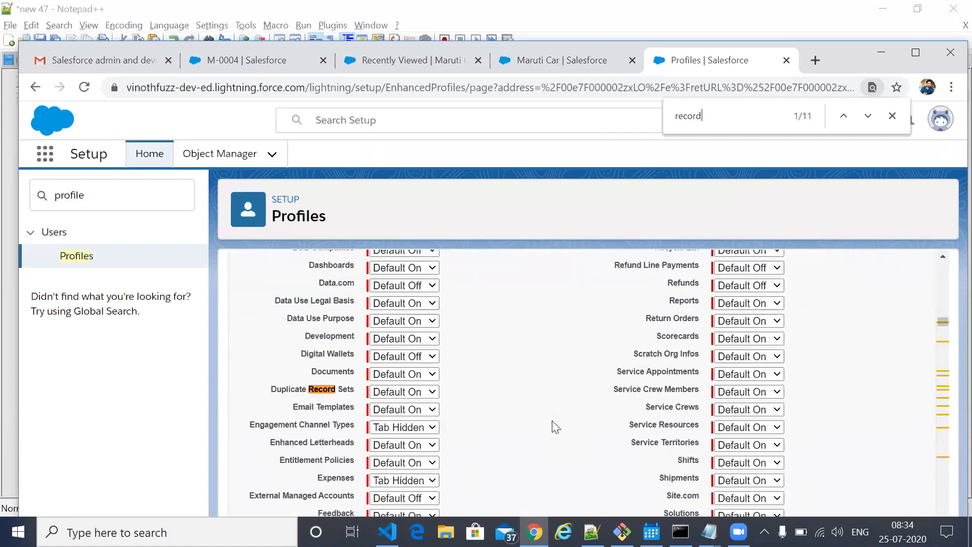
pyautogui.write(' ty')
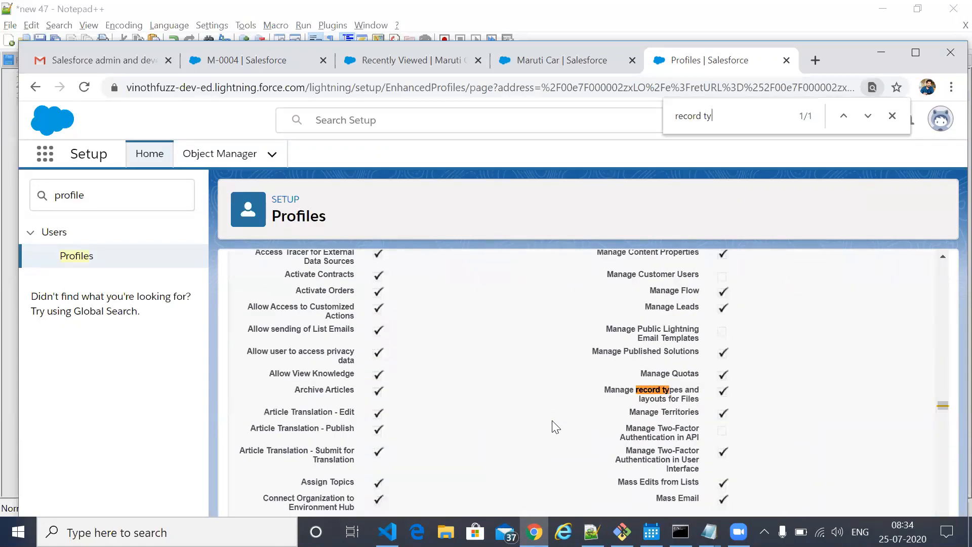
pyautogui.write('pe')
# Step: Examine the profile edit page for record type settings, and leave editing without saving
pyautogui.scroll(-4, 550, 461)
pyautogui.scroll(-20, 550, 461)
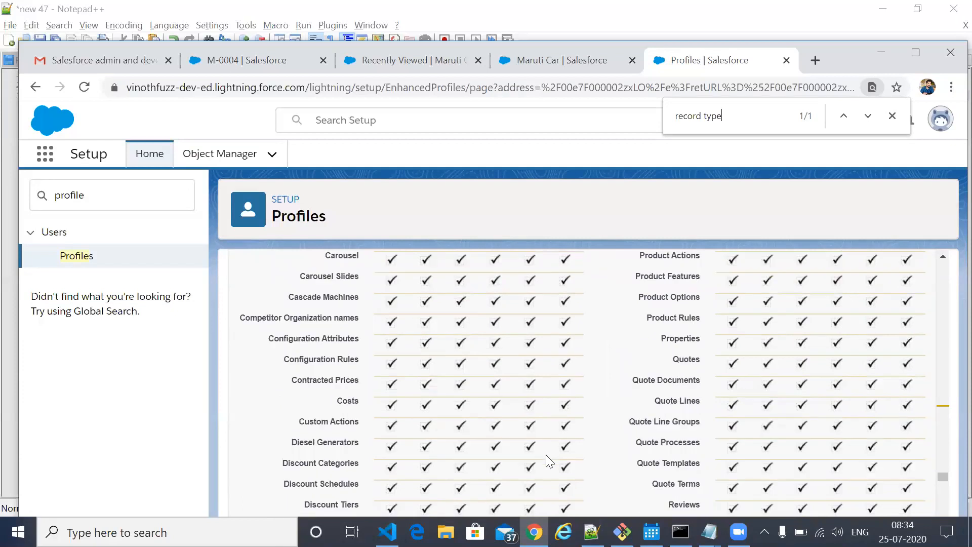
pyautogui.scroll(-20, 546, 455)
pyautogui.scroll(5, 546, 455)
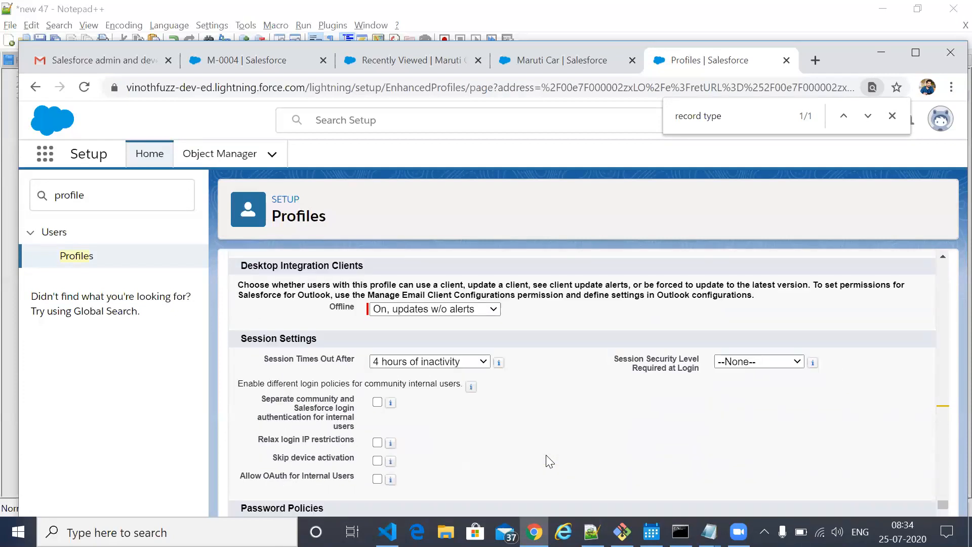
pyautogui.scroll(3, 545, 455)
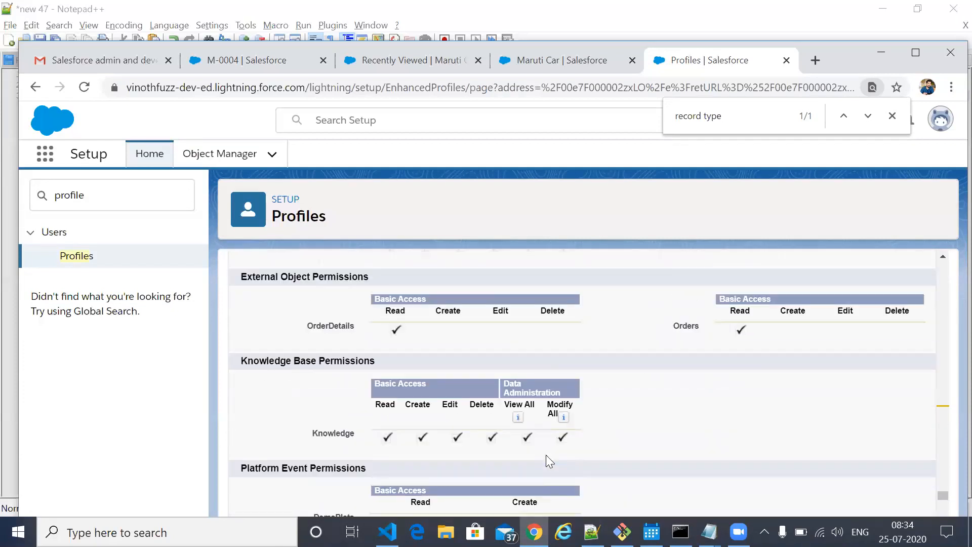
pyautogui.scroll(-10, 546, 455)
pyautogui.scroll(10, 546, 454)
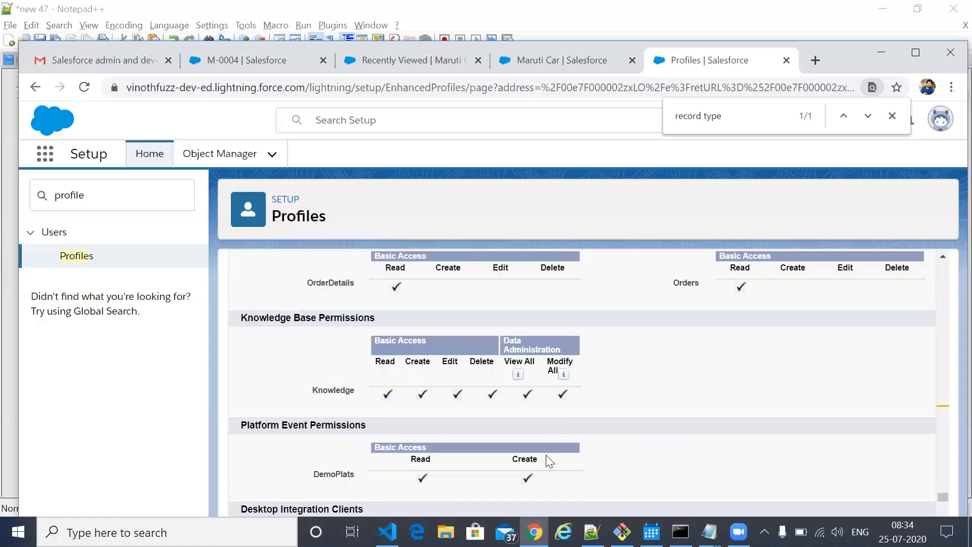
pyautogui.scroll(12, 546, 454)
pyautogui.scroll(15, 546, 455)
pyautogui.scroll(15, 546, 455)
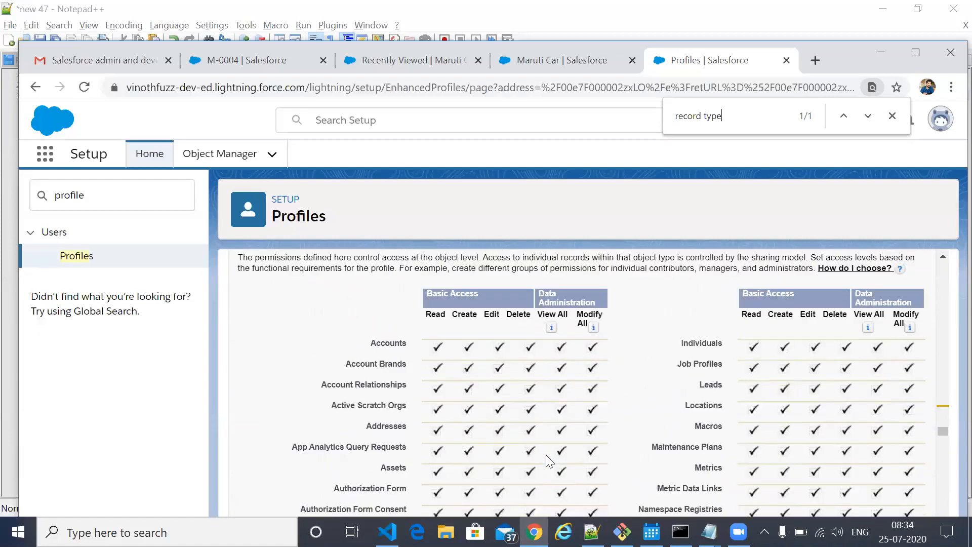
pyautogui.scroll(15, 546, 455)
pyautogui.scroll(15, 546, 455)
pyautogui.scroll(15, 546, 455)
pyautogui.scroll(15, 546, 455)
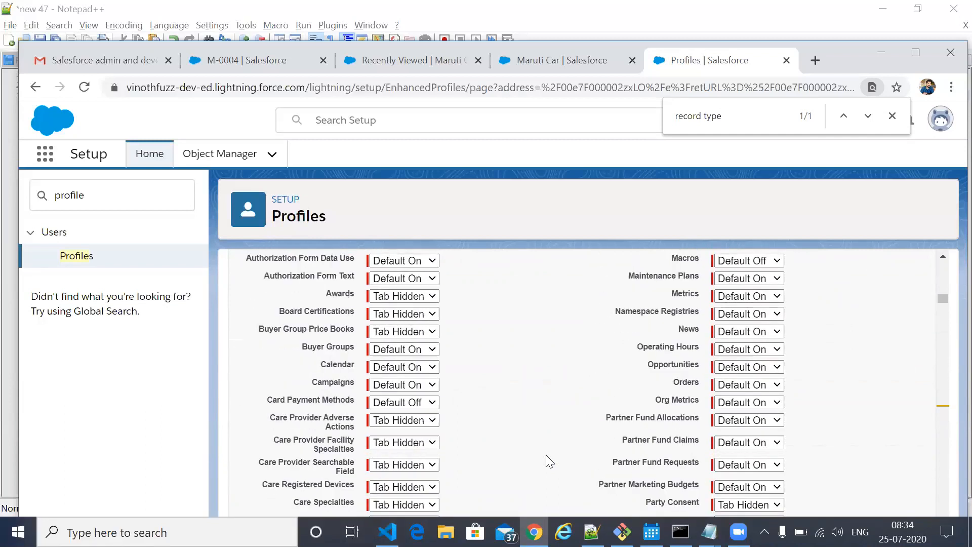
pyautogui.scroll(15, 545, 455)
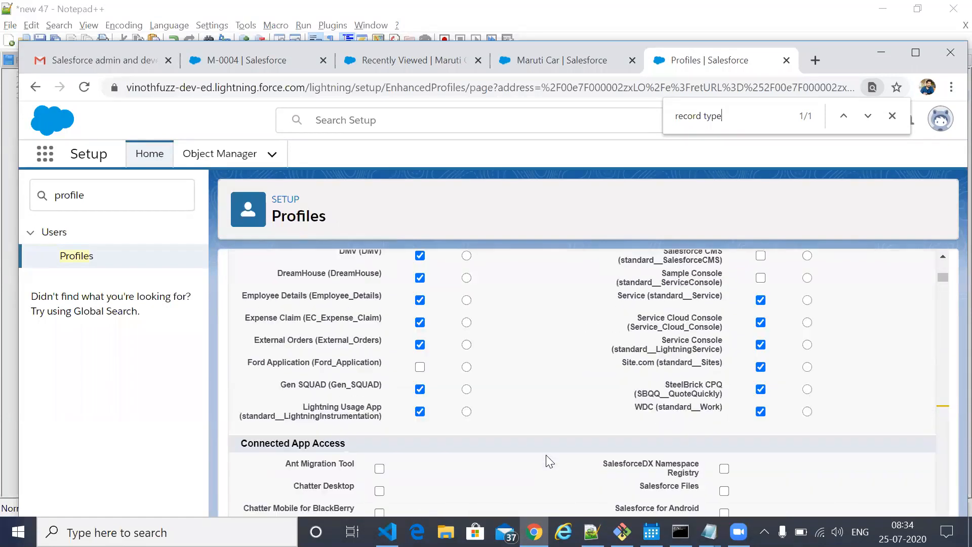
pyautogui.scroll(10, 546, 455)
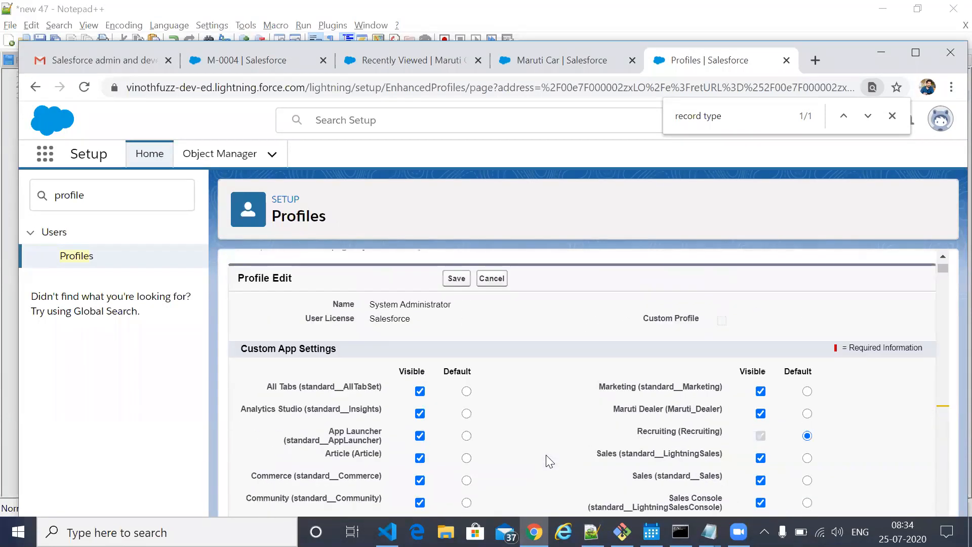
pyautogui.scroll(3, 546, 454)
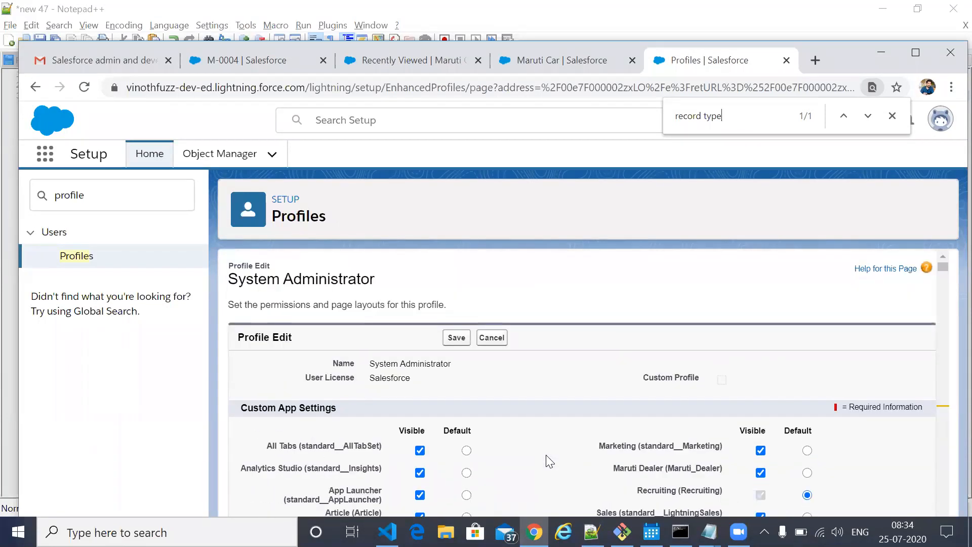
pyautogui.click(492, 339)
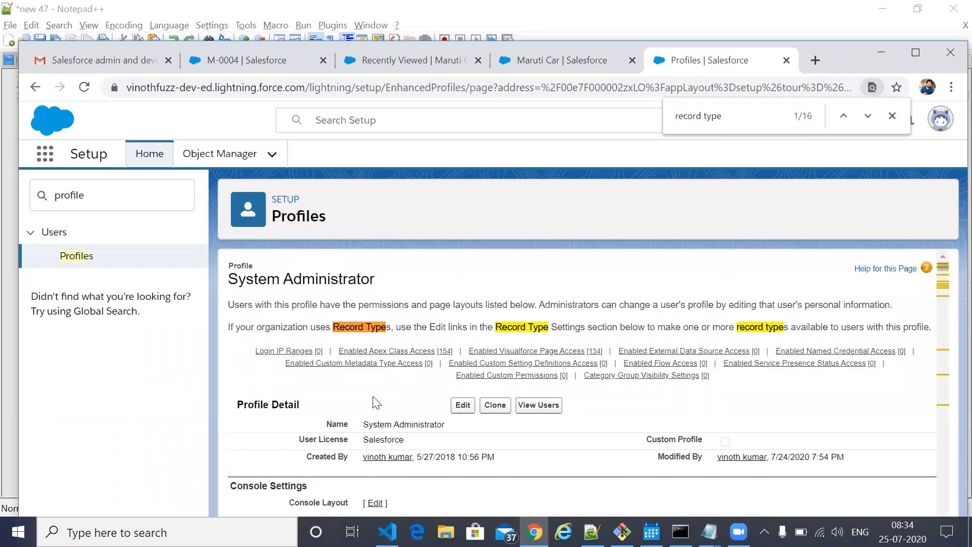
# Step: Go through the "record type" matches on the profile's detail page up to the Record Type Settings section
pyautogui.scroll(-1, 375, 401)
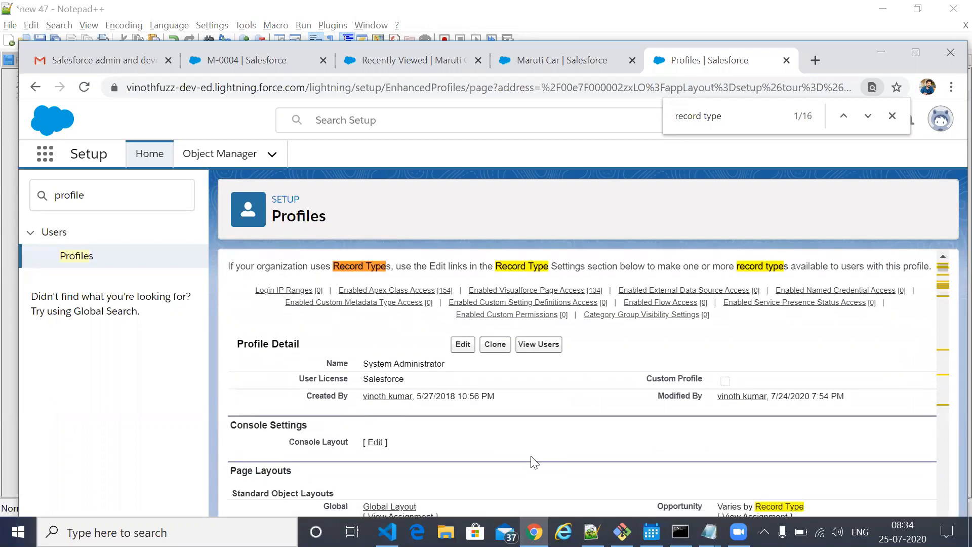
pyautogui.scroll(-1, 532, 462)
pyautogui.scroll(1, 532, 462)
pyautogui.scroll(1, 532, 461)
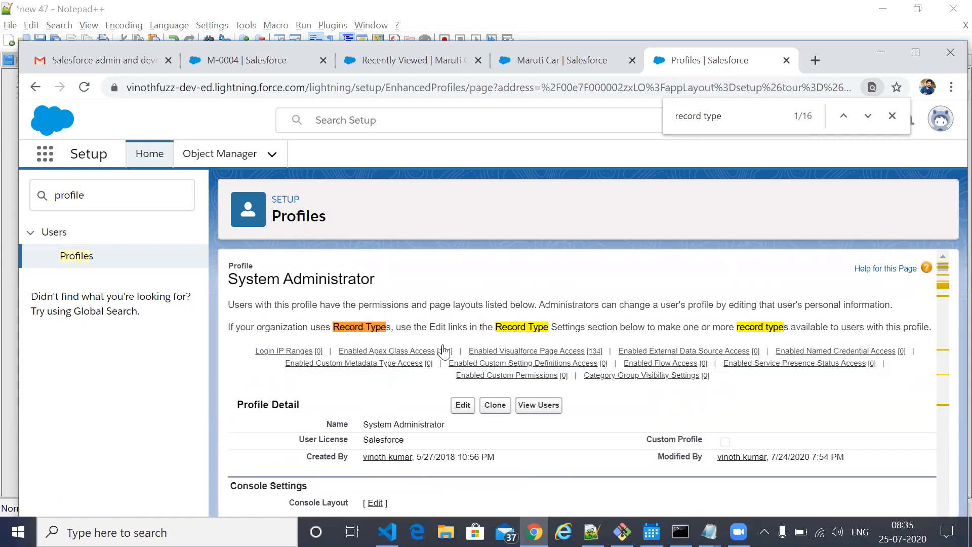
pyautogui.moveTo(456, 353)
pyautogui.scroll(-1, 605, 340)
pyautogui.scroll(-15, 604, 340)
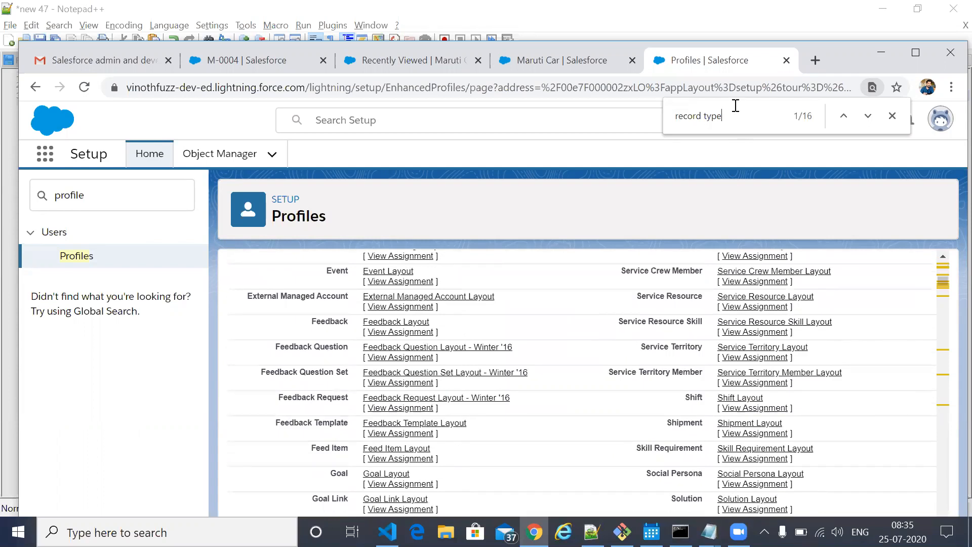
pyautogui.press('Return')
pyautogui.press('Return')
pyautogui.press('Return')
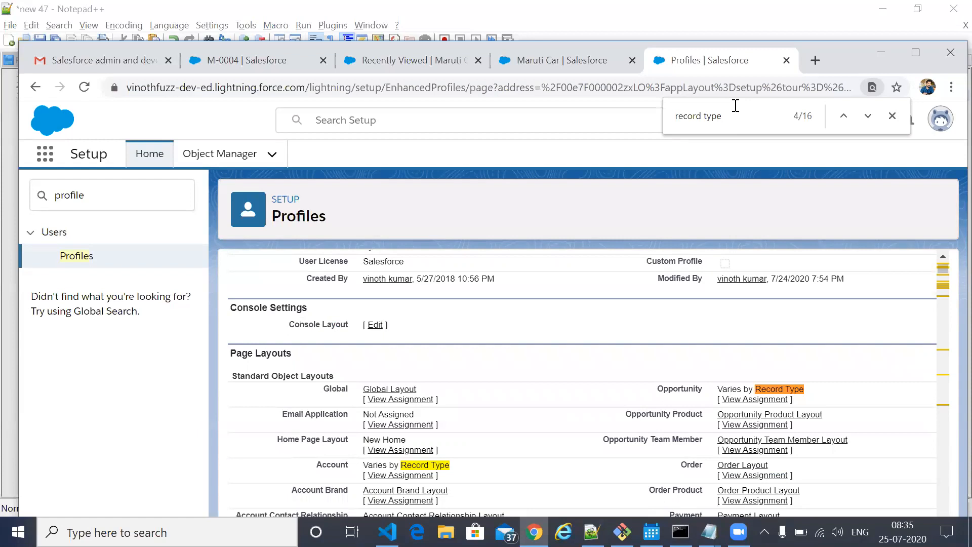
pyautogui.press('Return')
pyautogui.press('Return')
pyautogui.press('Return')
pyautogui.press('Return')
pyautogui.press('Return')
pyautogui.press('Return')
pyautogui.press('Return')
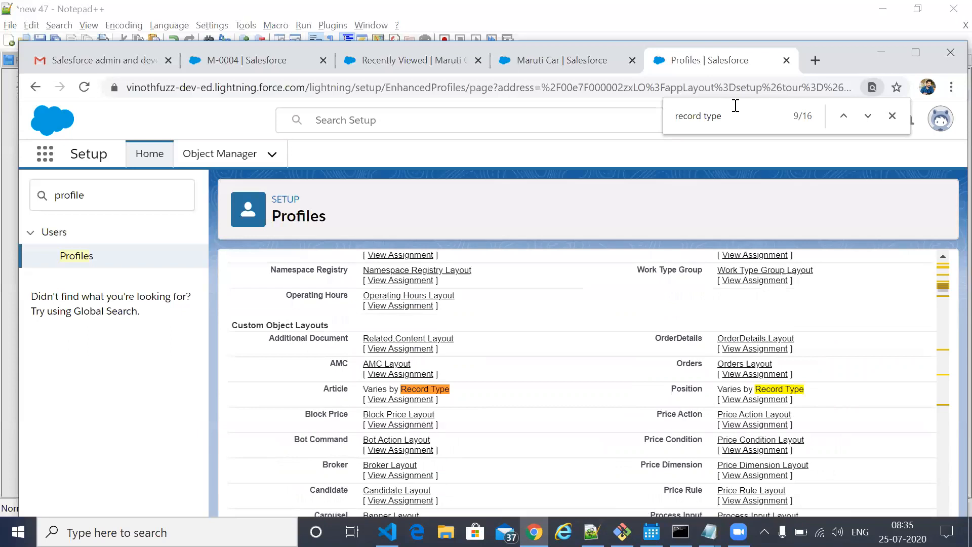
pyautogui.press('Return')
pyautogui.press('Return')
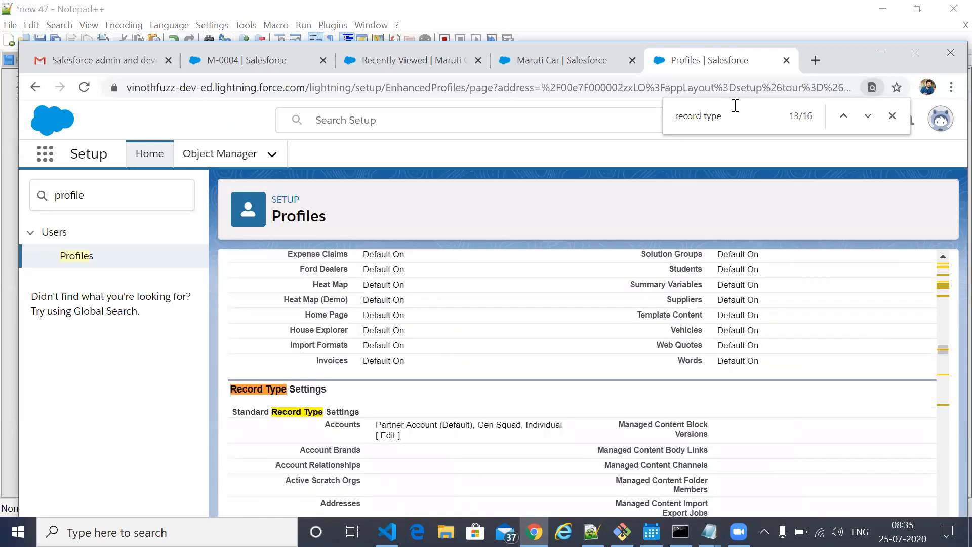
# Step: Find Maruti Cars under Custom Record Type Settings and open its record type assignment for editing
pyautogui.scroll(-2, 538, 423)
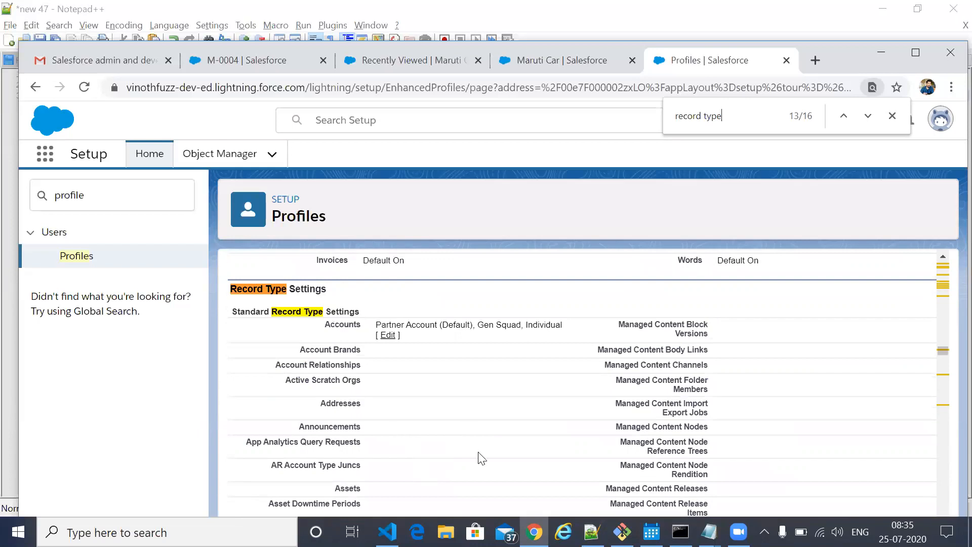
pyautogui.scroll(-4, 481, 458)
pyautogui.scroll(3, 481, 459)
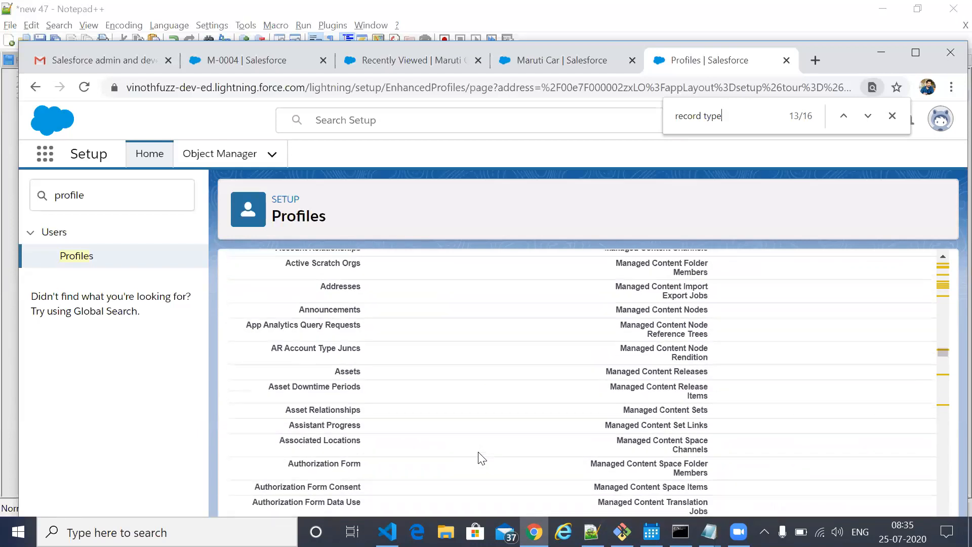
pyautogui.scroll(-7, 481, 458)
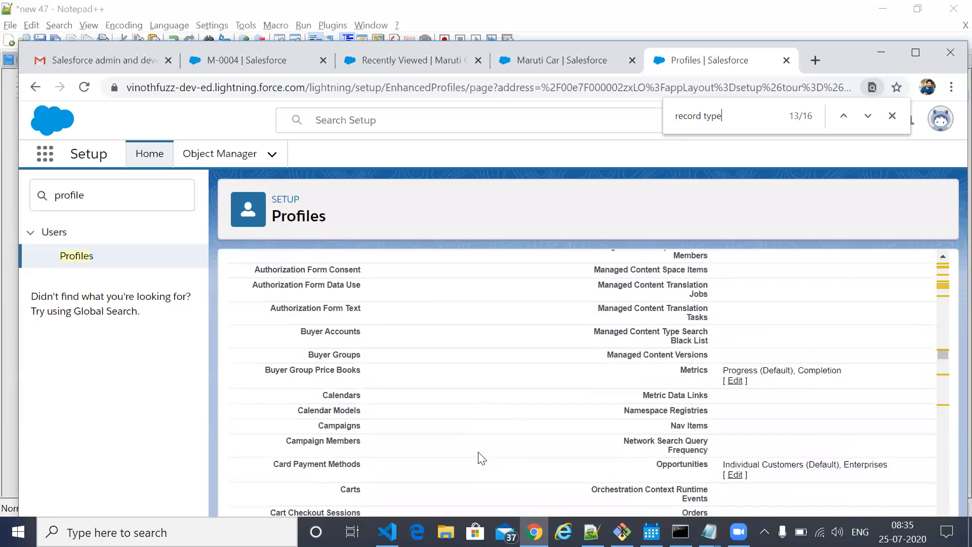
pyautogui.scroll(-15, 481, 458)
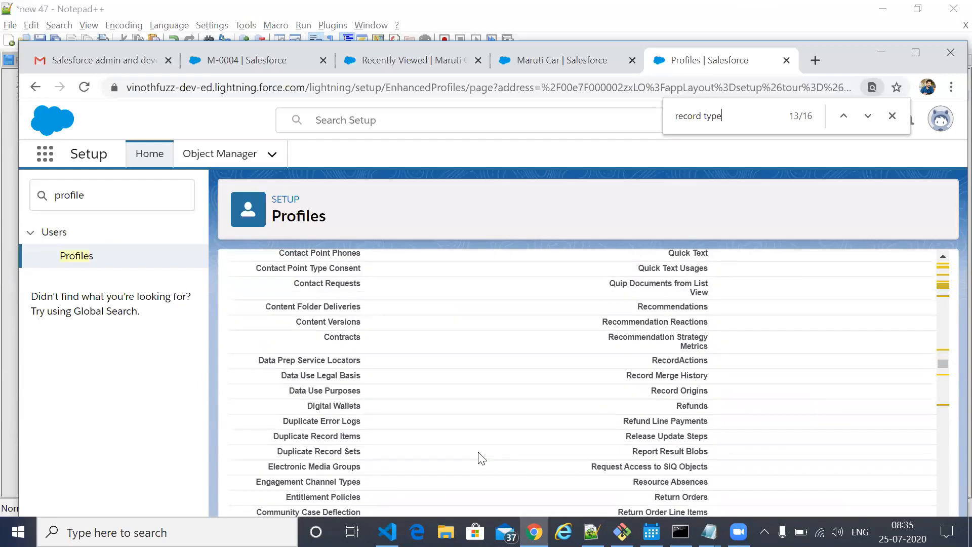
pyautogui.scroll(-15, 481, 458)
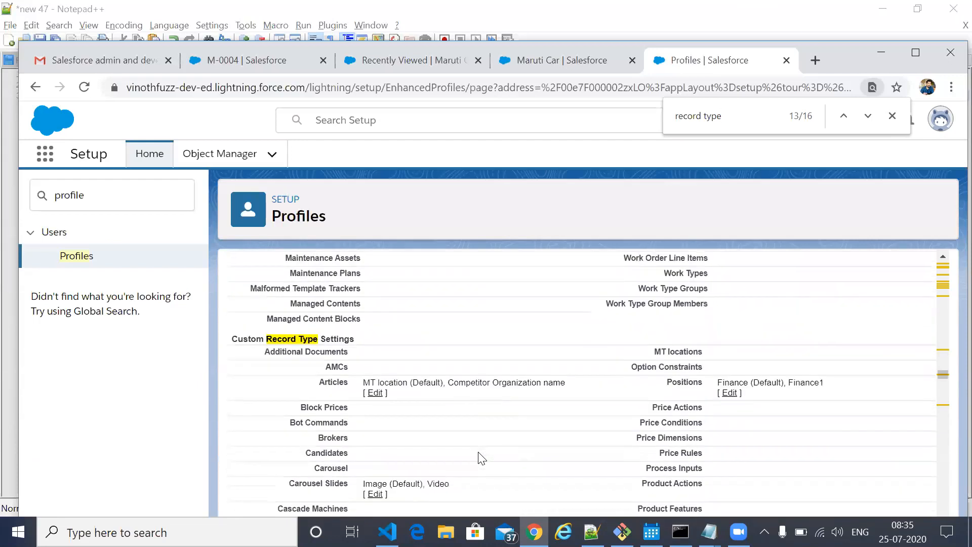
pyautogui.scroll(-4, 481, 458)
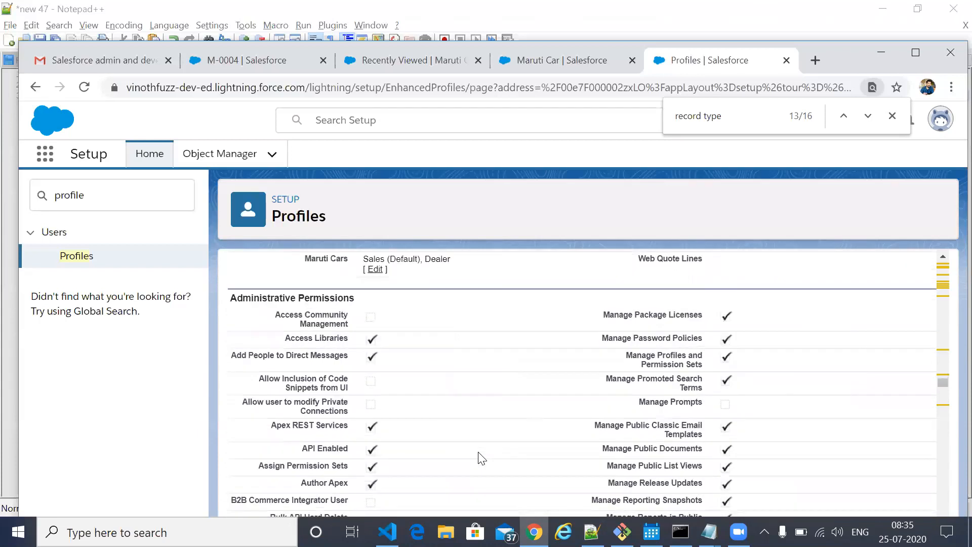
pyautogui.scroll(3, 481, 458)
pyautogui.scroll(1, 481, 458)
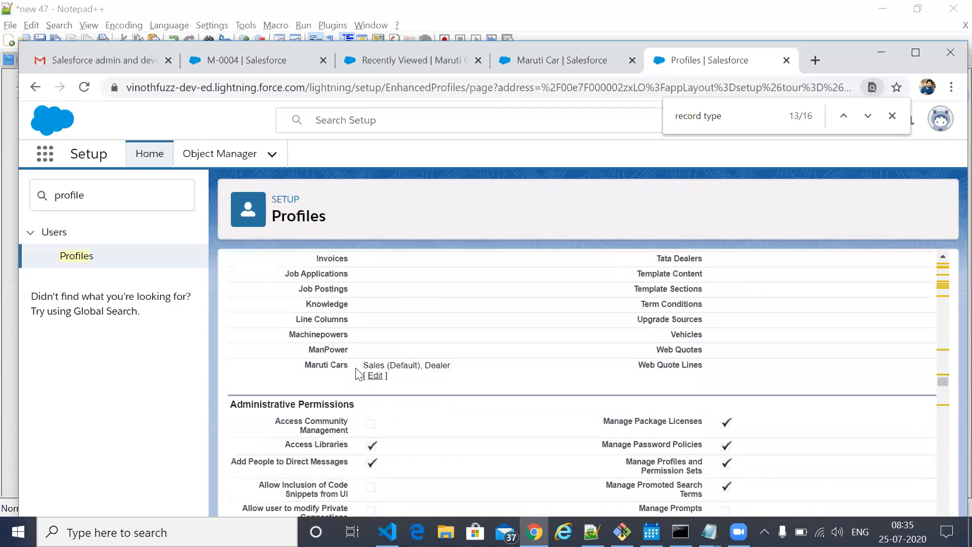
pyautogui.click(375, 376)
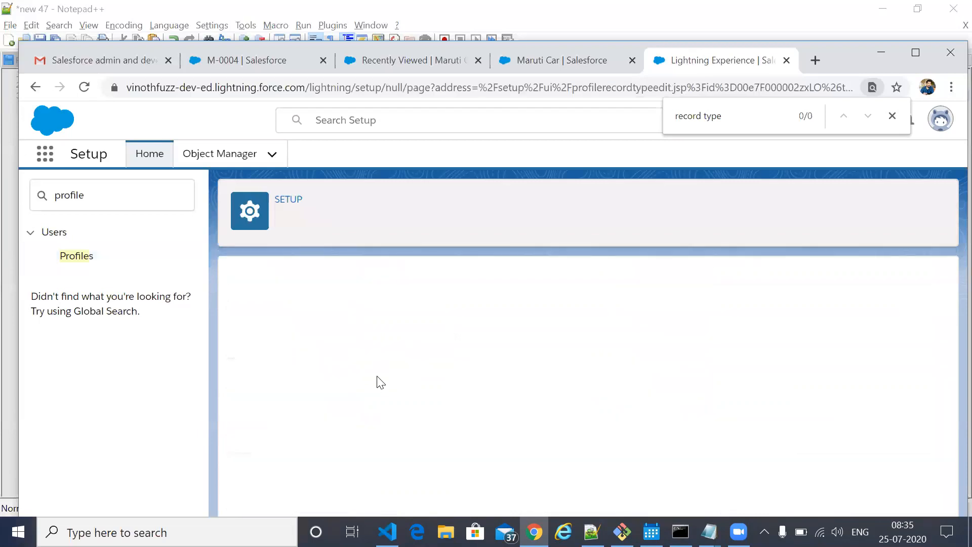
# Step: Remove Sales from the selected Maruti Car record types for the System Administrator profile and save the assignment
pyautogui.scroll(-2, 506, 464)
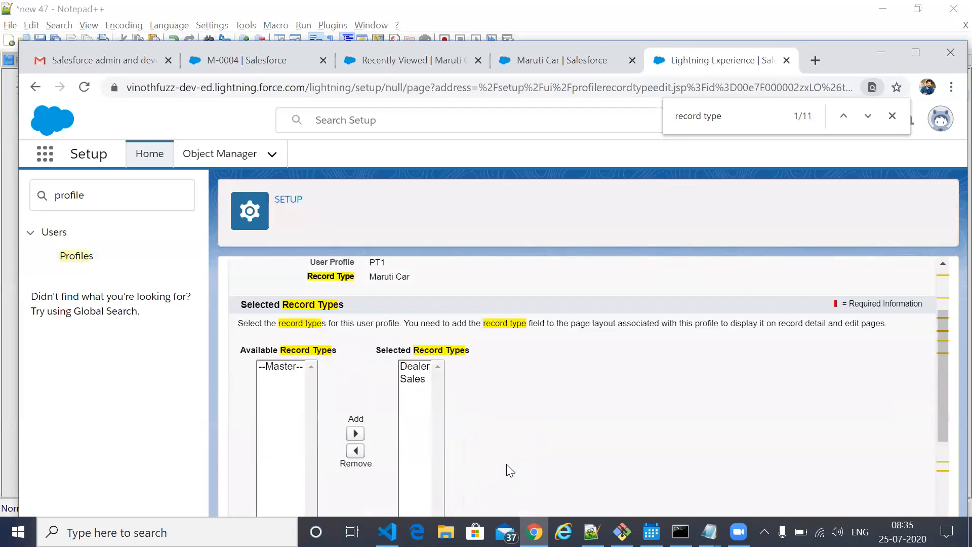
pyautogui.click(416, 381)
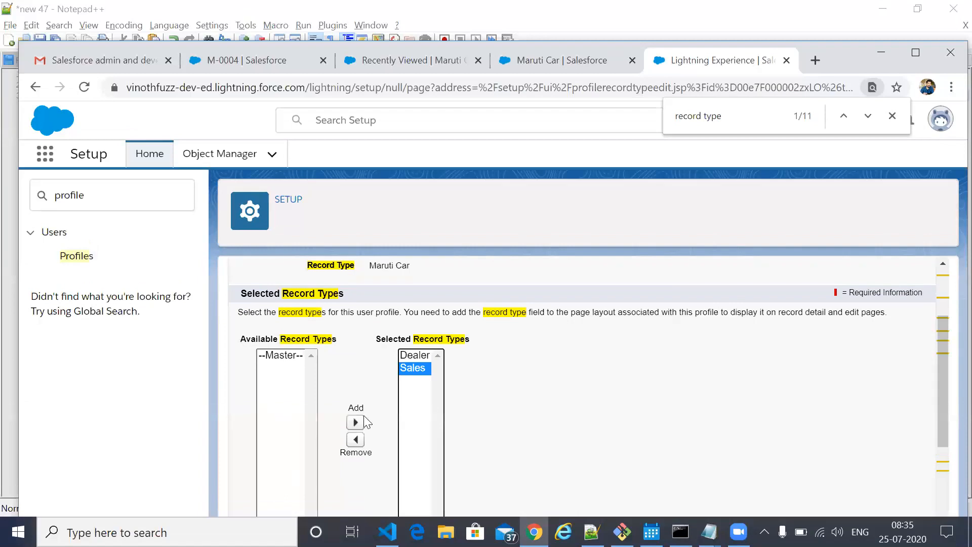
pyautogui.click(355, 440)
pyautogui.scroll(2, 529, 431)
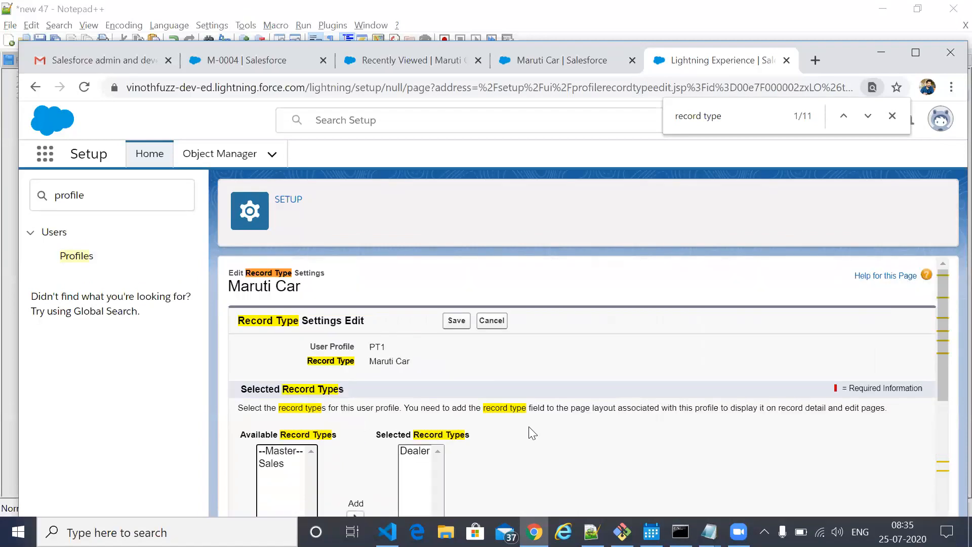
pyautogui.click(457, 321)
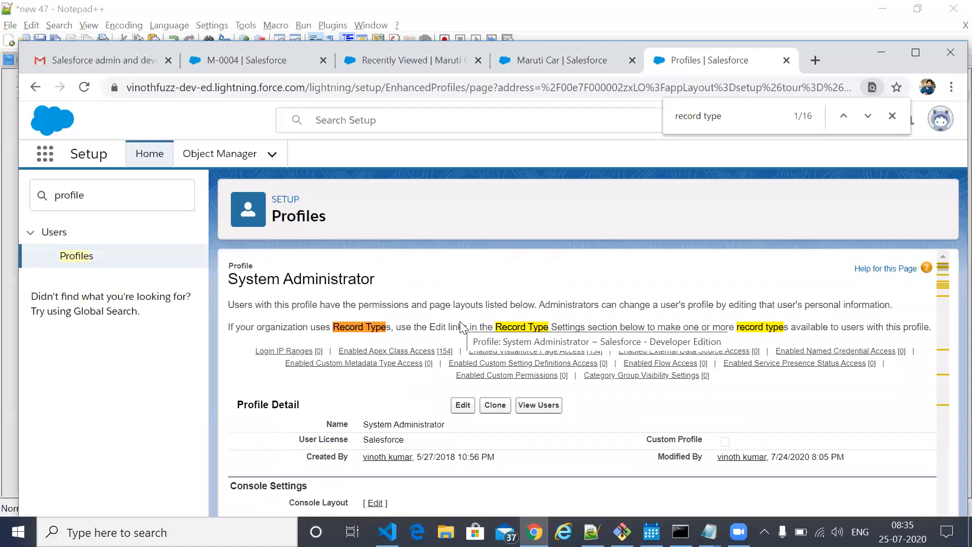
# Step: Reload the Maruti Dealer app, check which record types a new Maruti Car offers, cancel, and refresh the Maruti Cars list
pyautogui.click(250, 68)
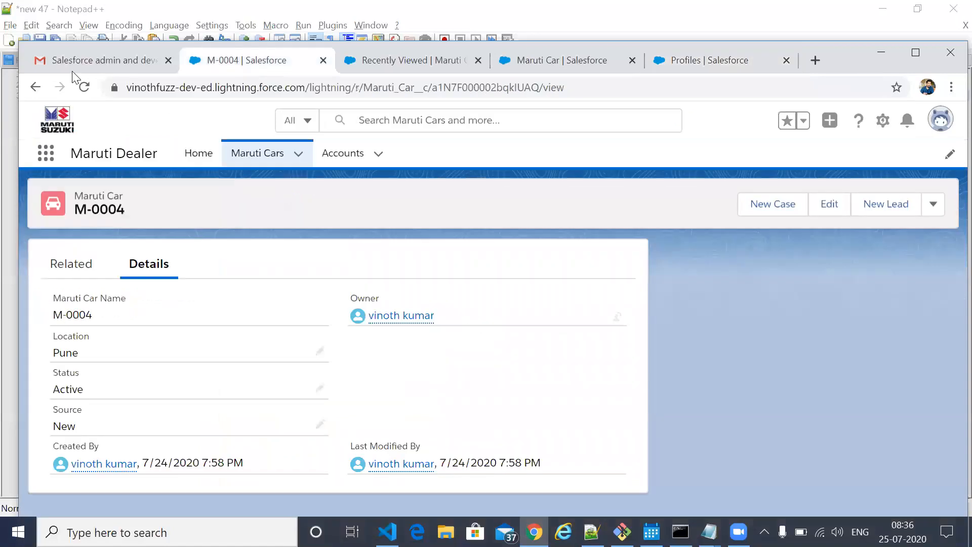
pyautogui.click(84, 88)
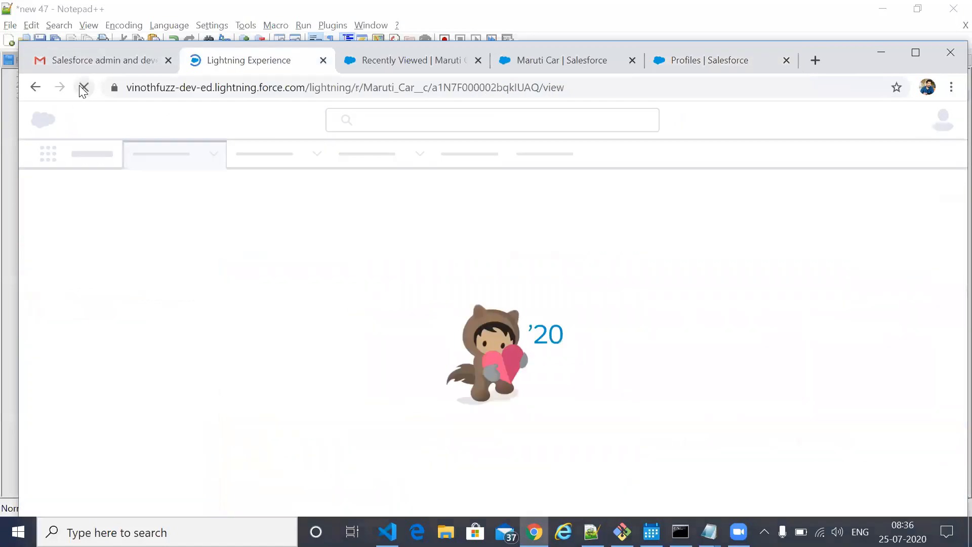
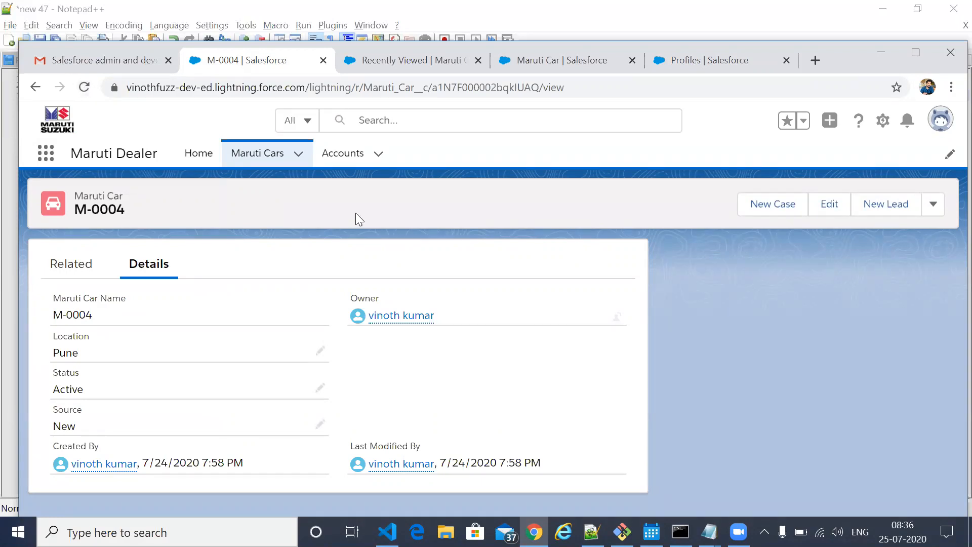
pyautogui.click(258, 153)
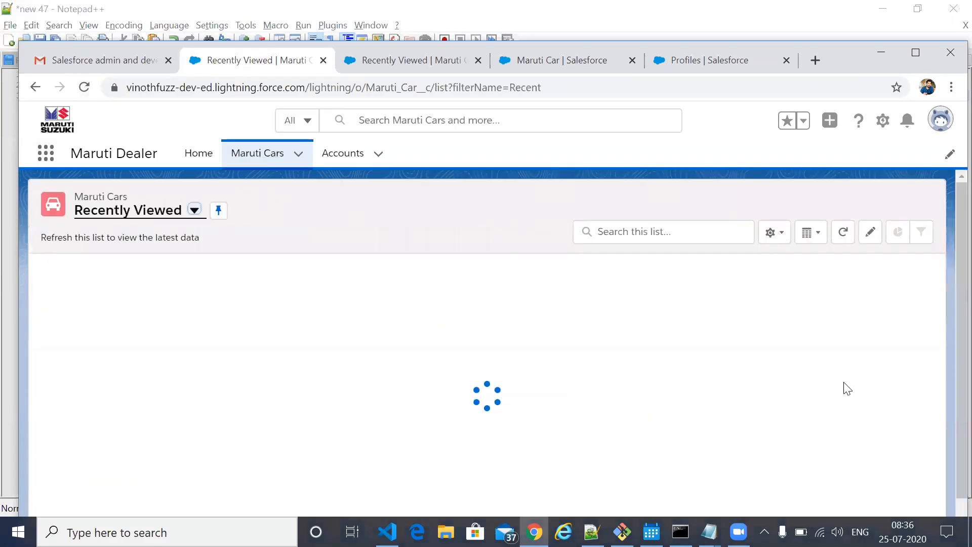
pyautogui.click(777, 204)
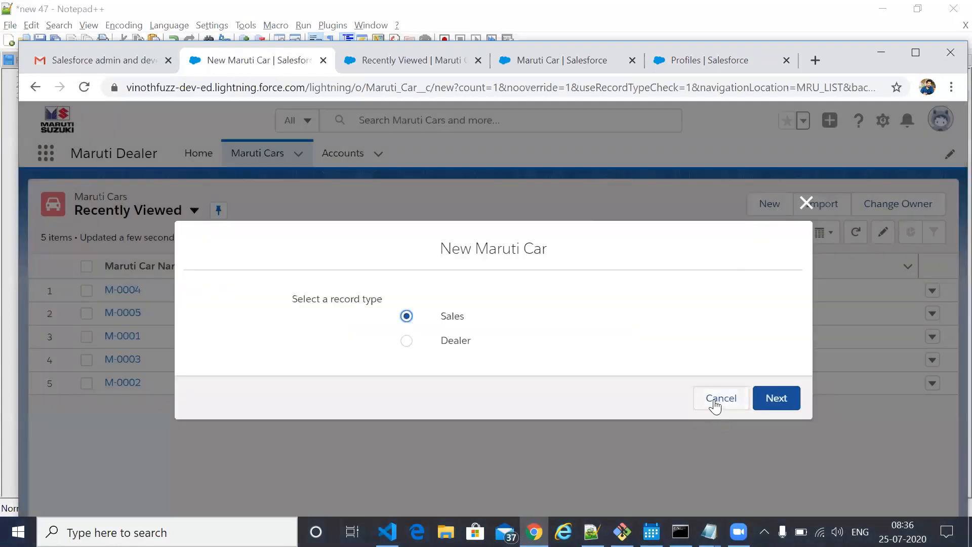
pyautogui.click(715, 404)
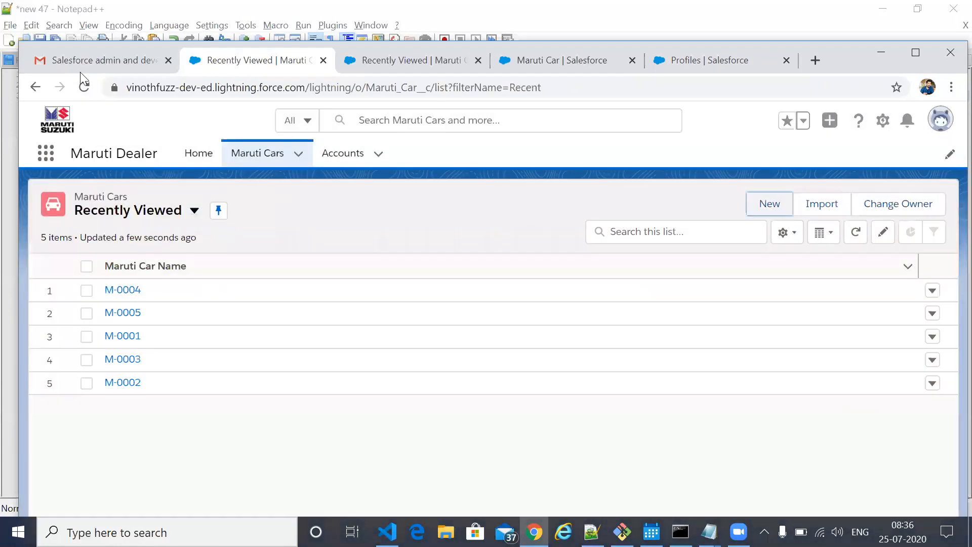
pyautogui.click(85, 87)
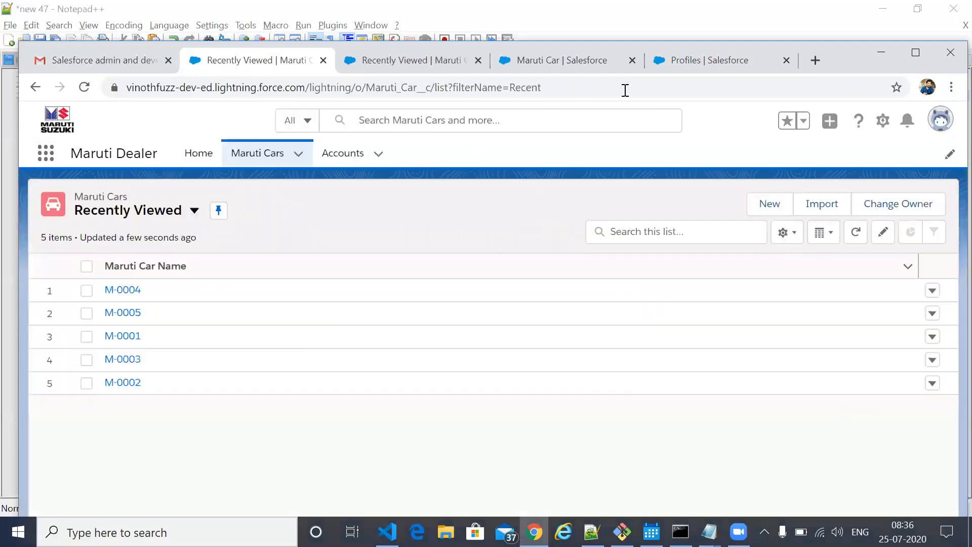
# Step: Look through the System Administrator profile for the Maruti Cars entry under Custom Record Type Settings
pyautogui.click(675, 71)
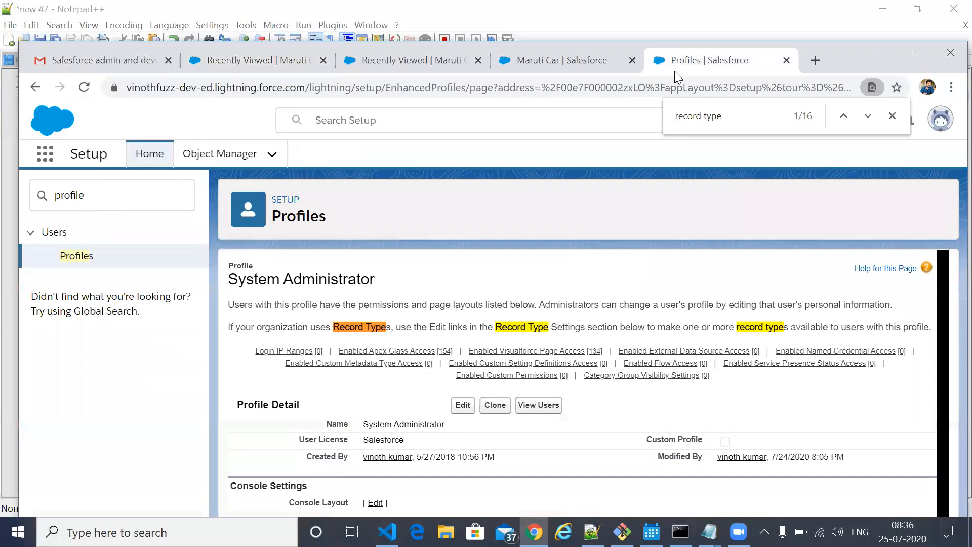
pyautogui.scroll(-20, 615, 436)
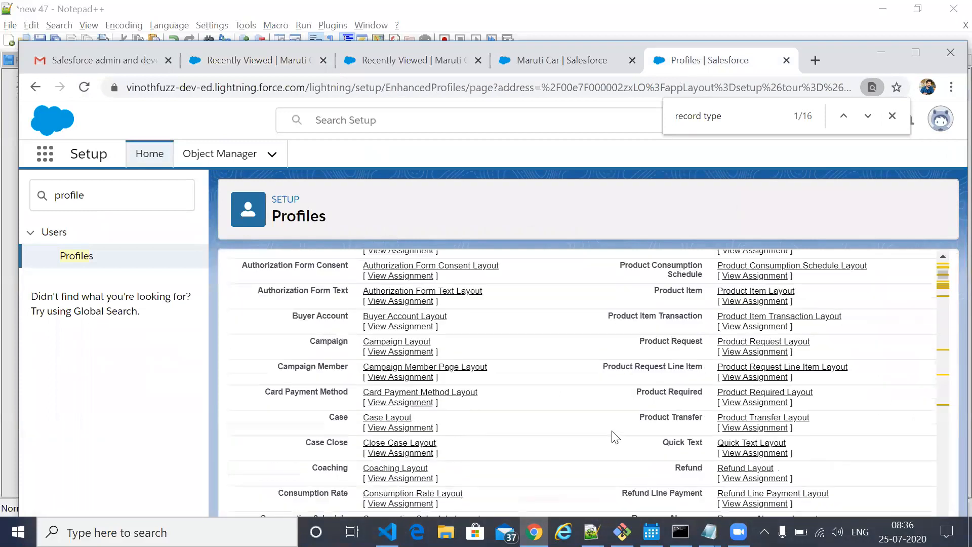
pyautogui.scroll(-20, 615, 437)
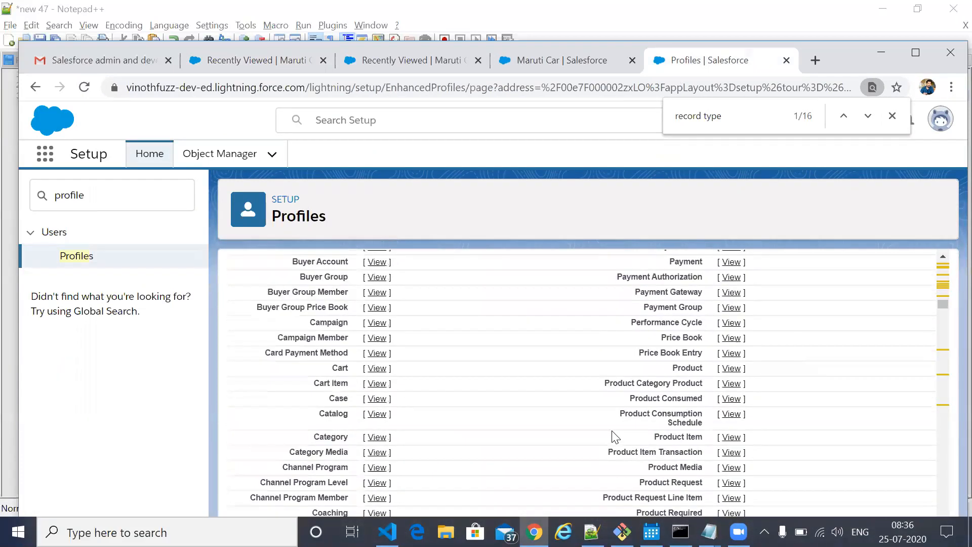
pyautogui.scroll(-8, 615, 437)
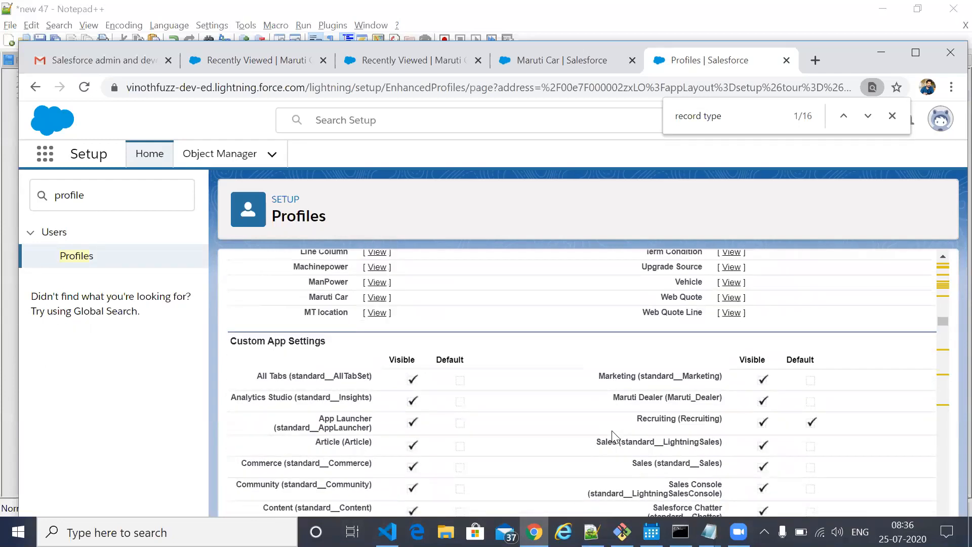
pyautogui.scroll(15, 613, 435)
pyautogui.scroll(10, 612, 433)
pyautogui.scroll(10, 616, 437)
pyautogui.scroll(-12, 616, 436)
pyautogui.scroll(-15, 616, 437)
pyautogui.scroll(-15, 613, 432)
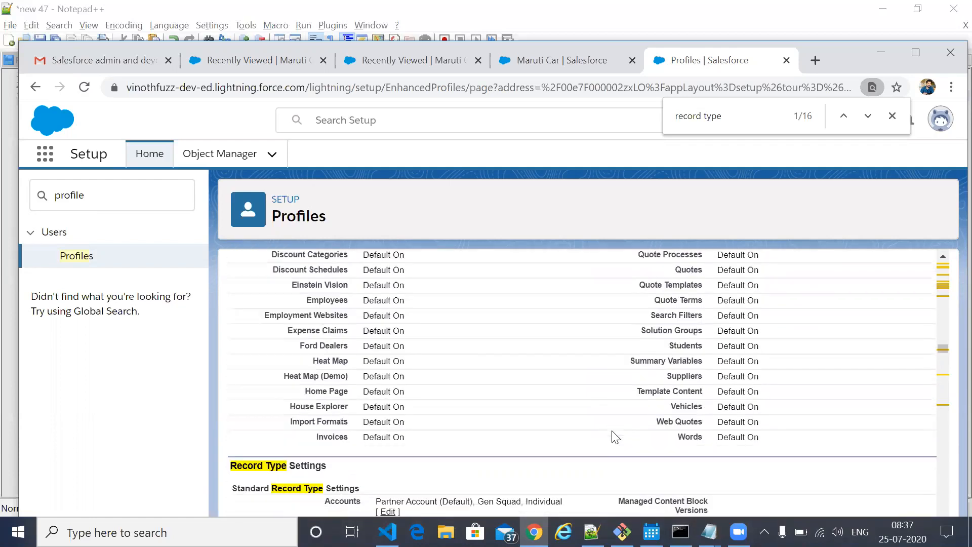
pyautogui.scroll(-15, 615, 436)
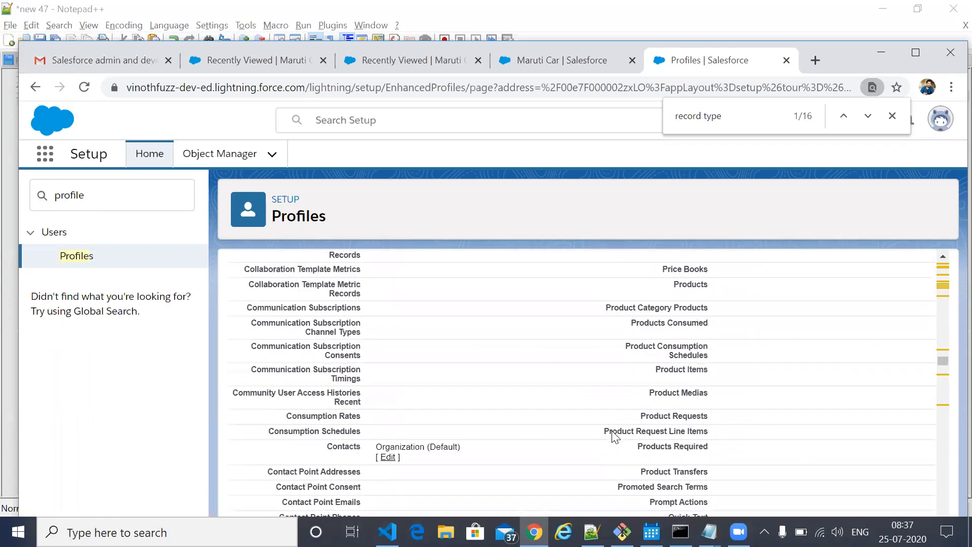
pyautogui.scroll(-15, 615, 437)
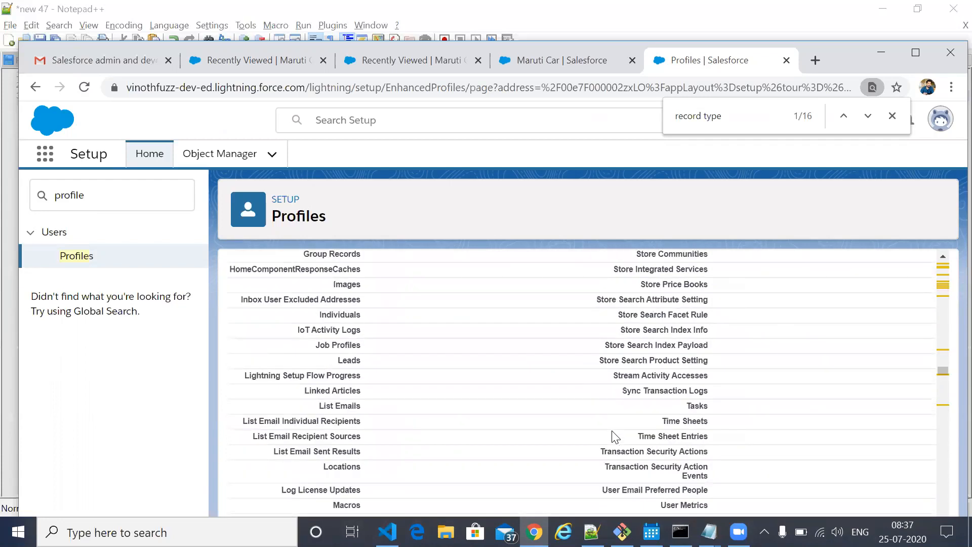
pyautogui.scroll(-15, 612, 431)
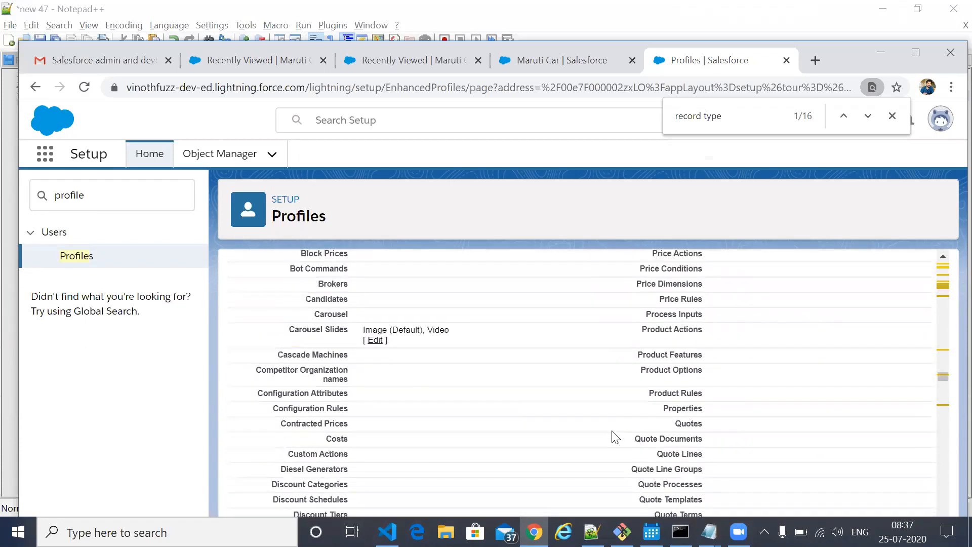
pyautogui.rightClick(612, 431)
pyautogui.scroll(3, 612, 431)
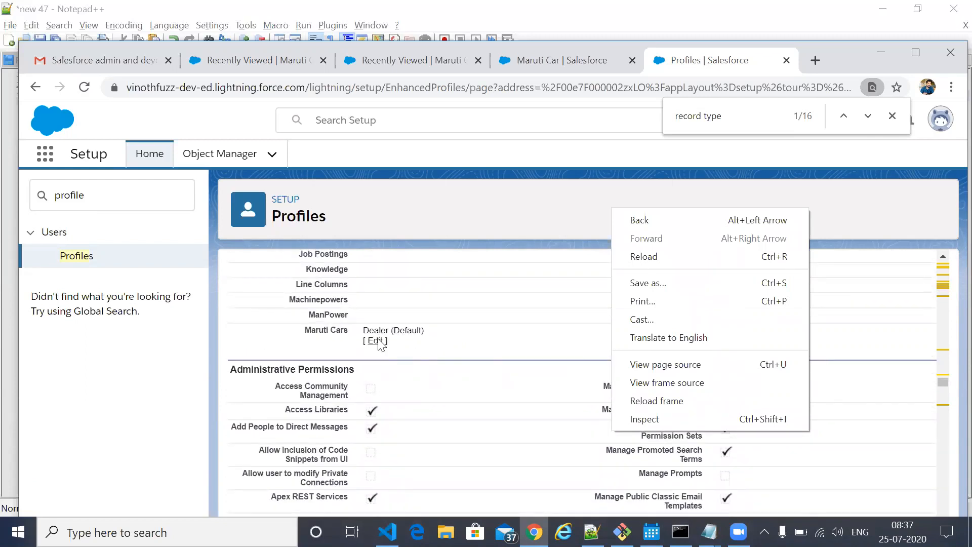
pyautogui.click(445, 361)
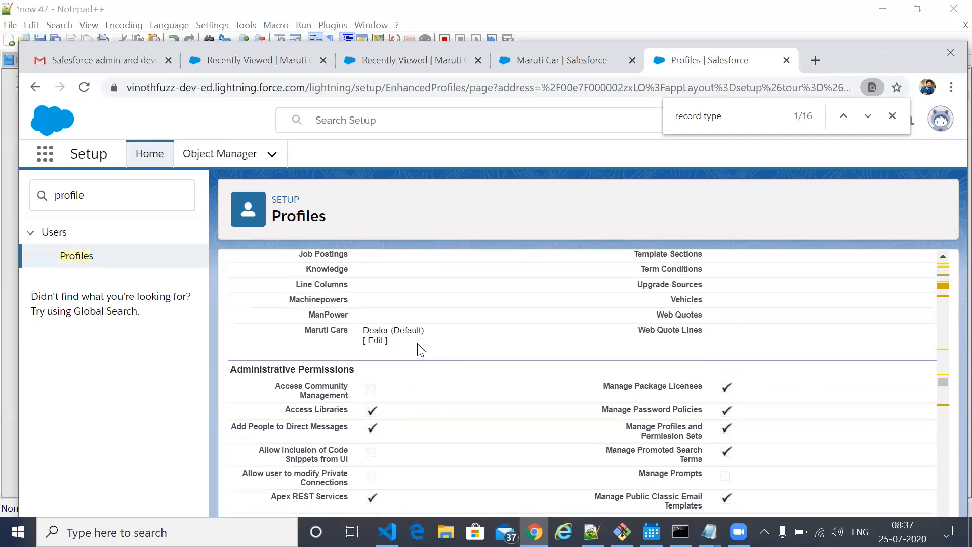
# Step: Open the Maruti Cars record type assignment in the profile and save it with only Dealer selected
pyautogui.click(375, 342)
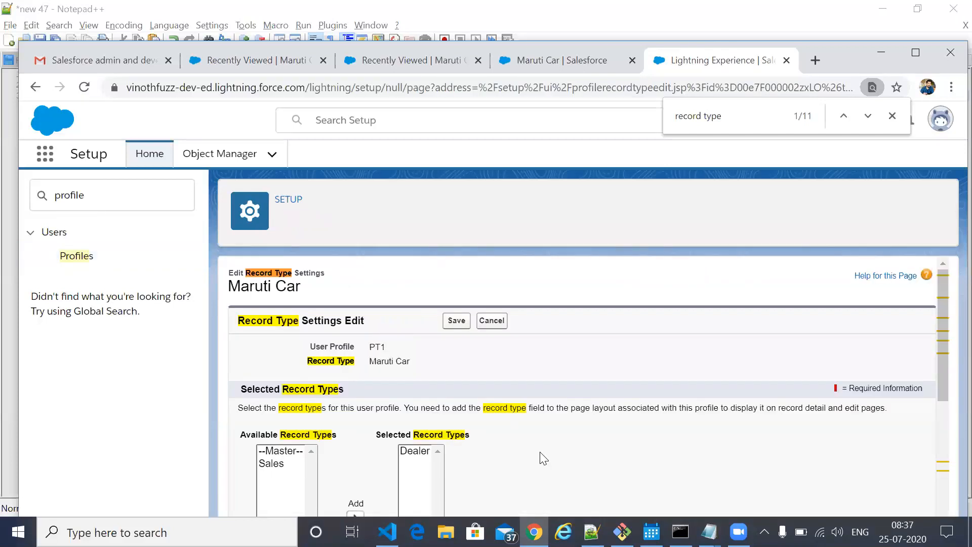
pyautogui.scroll(-1, 539, 452)
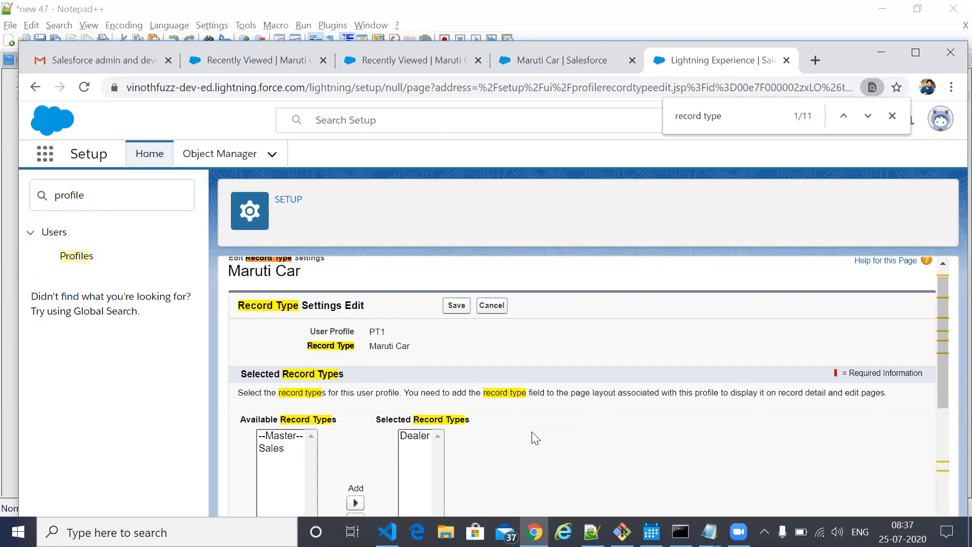
pyautogui.click(456, 306)
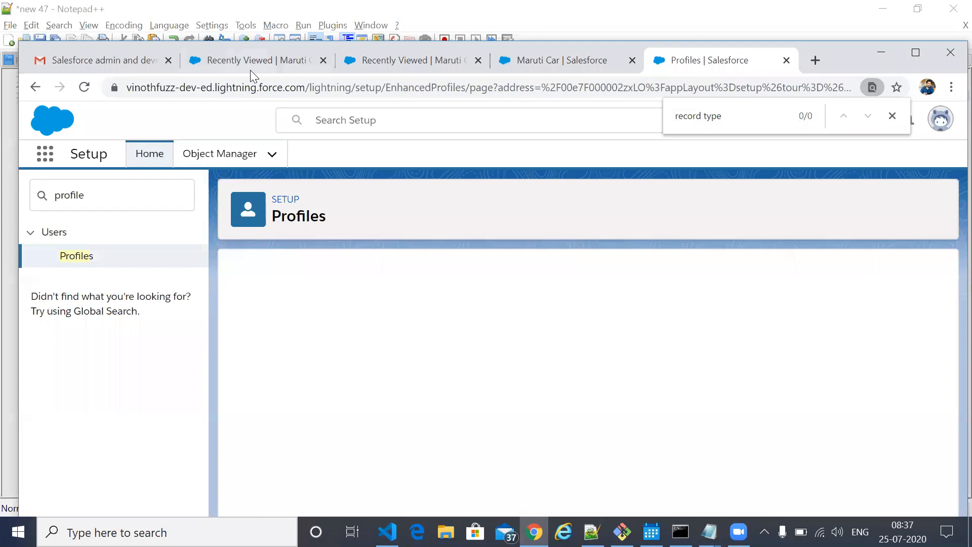
# Step: Refresh the Maruti Cars list, open a new Maruti Car form to test the record type assignment, and cancel it
pyautogui.click(246, 70)
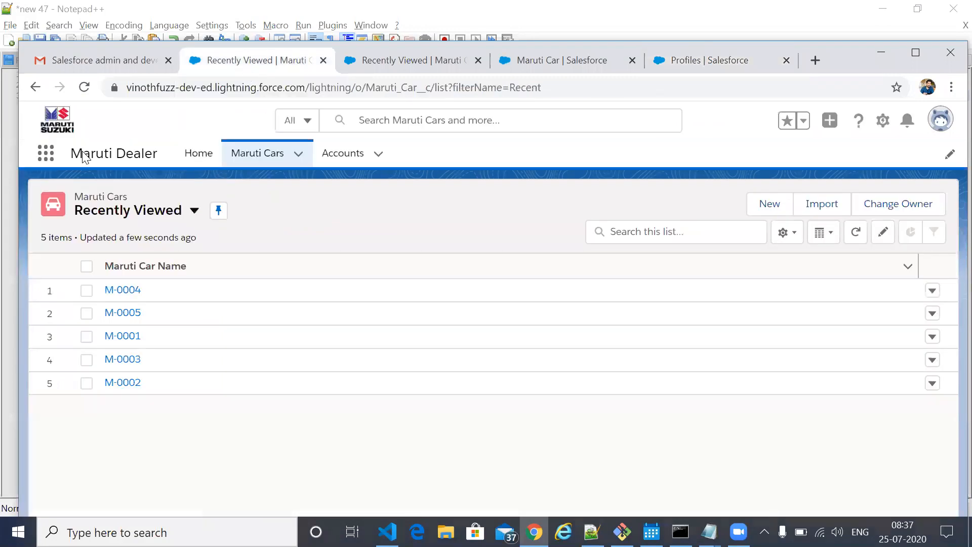
pyautogui.click(84, 87)
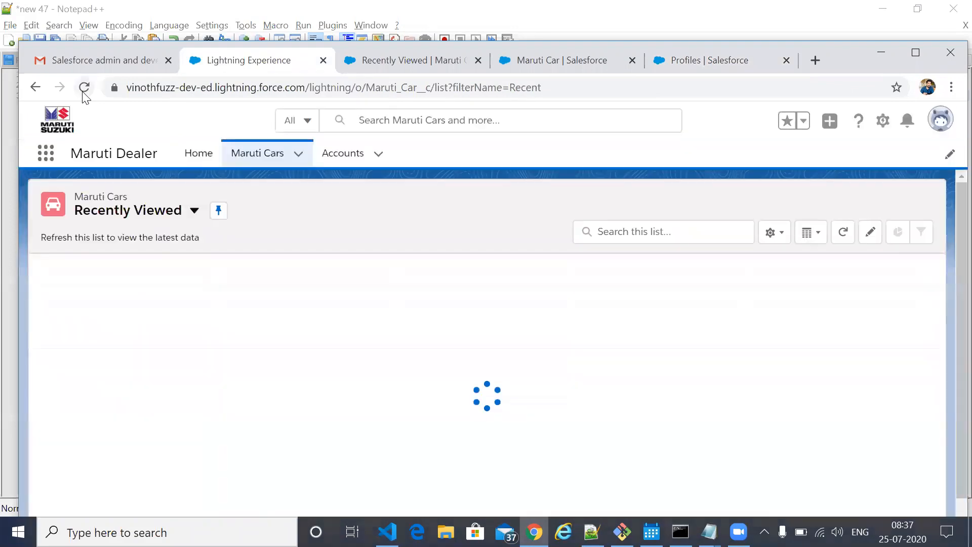
pyautogui.click(769, 204)
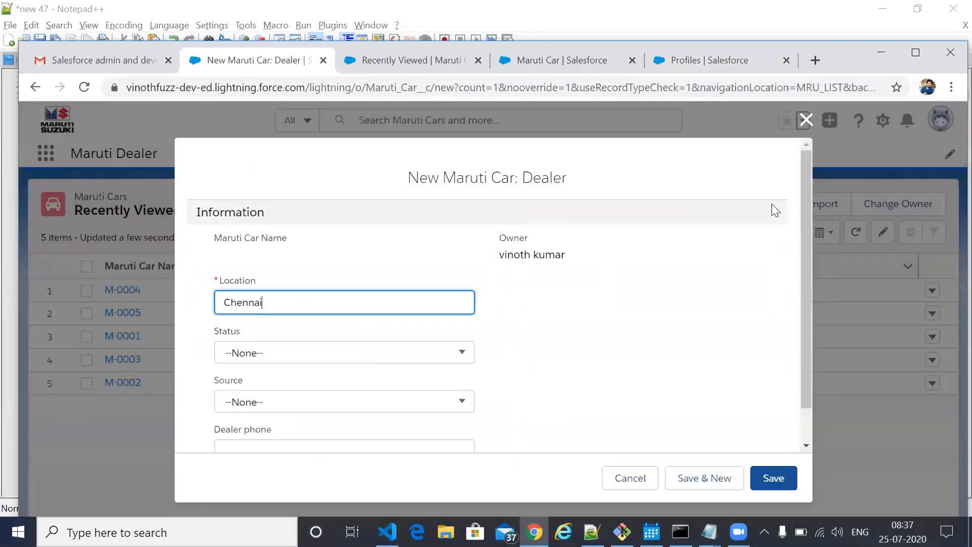
pyautogui.click(629, 477)
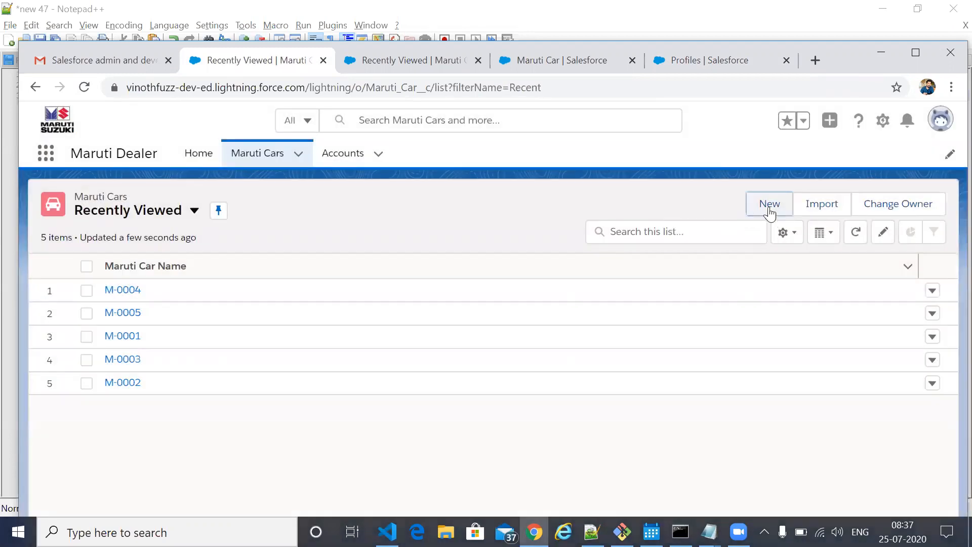
# Step: Create and save a Dealer Maruti Car, keeping location Chennai, with status Active, source Approved and a dealer phone number
pyautogui.click(770, 205)
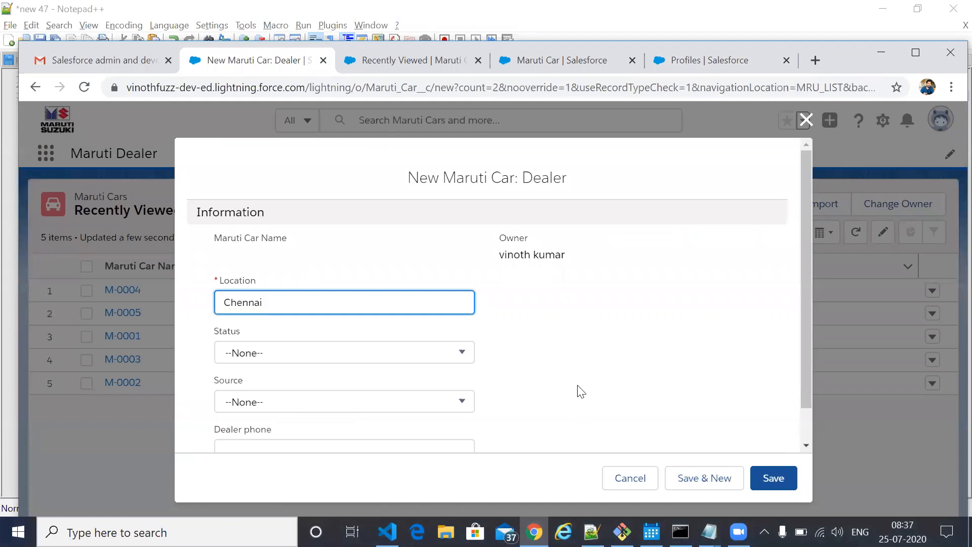
pyautogui.scroll(-2, 579, 391)
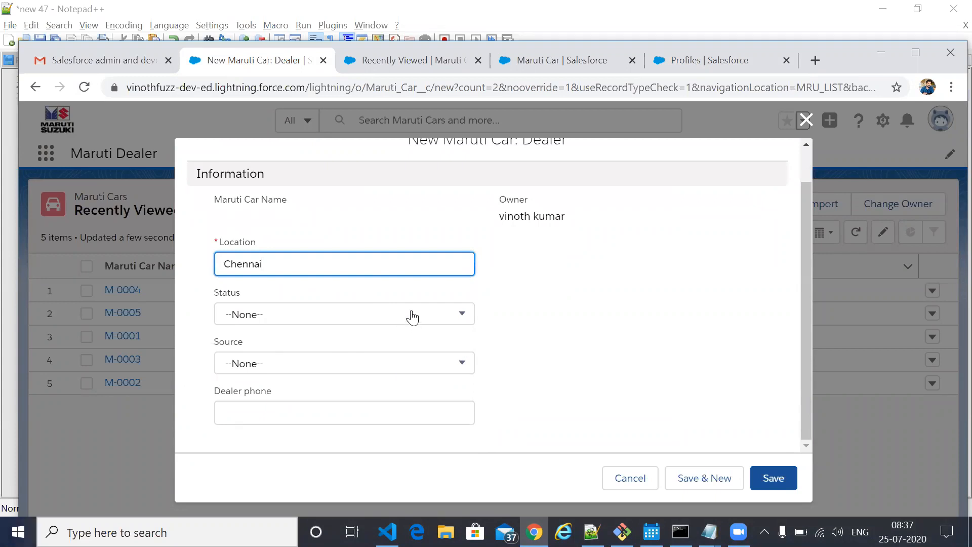
pyautogui.press('Tab')
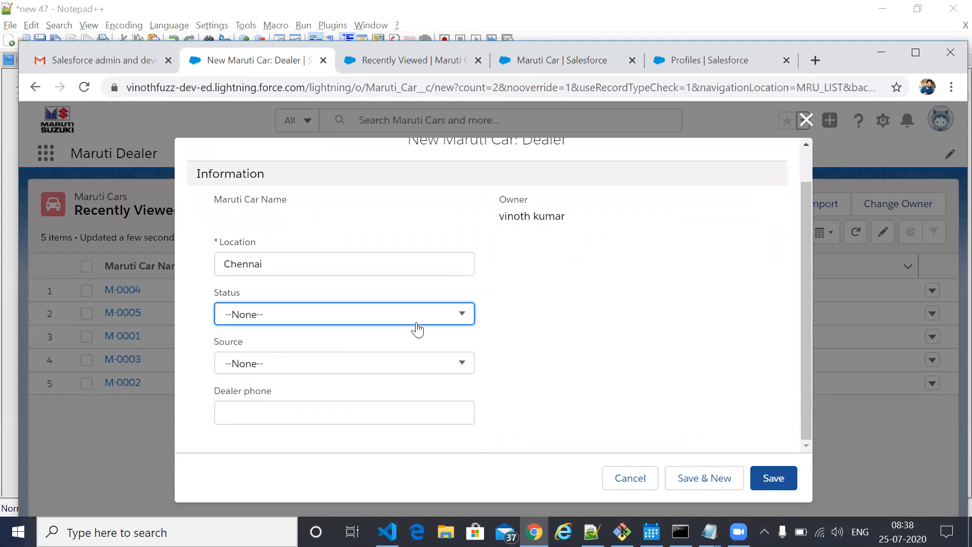
pyautogui.click(418, 330)
pyautogui.click(329, 372)
pyautogui.press('Tab')
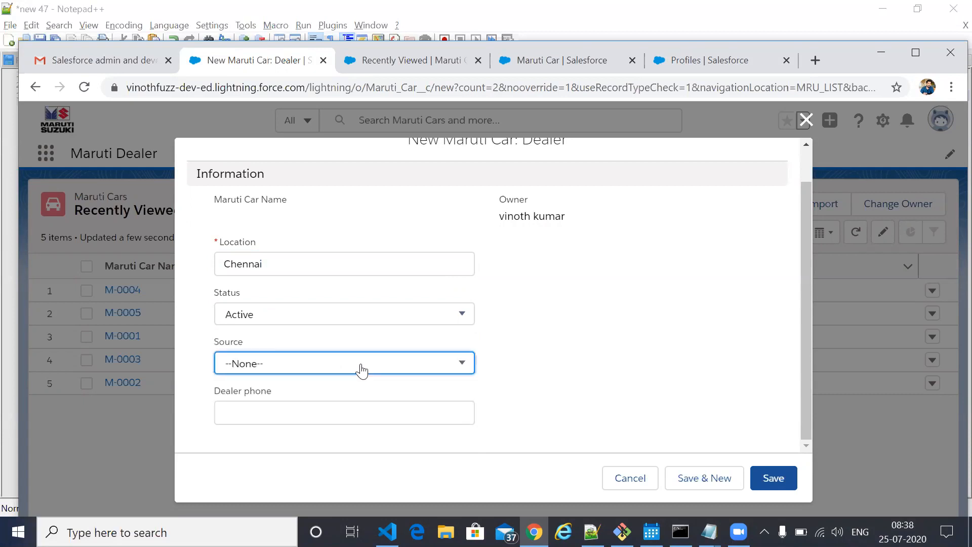
pyautogui.click(361, 370)
pyautogui.click(277, 287)
pyautogui.click(282, 408)
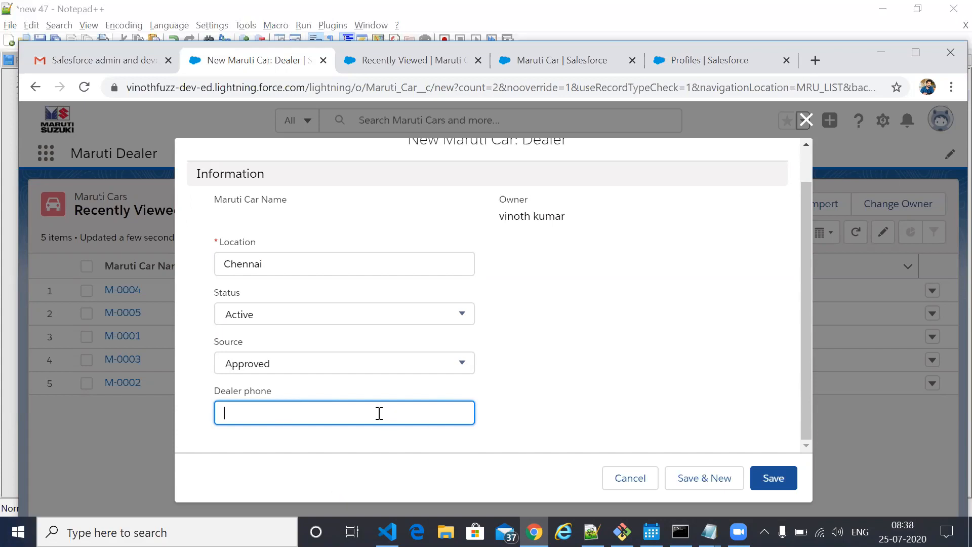
pyautogui.write('84999')
pyautogui.click(775, 478)
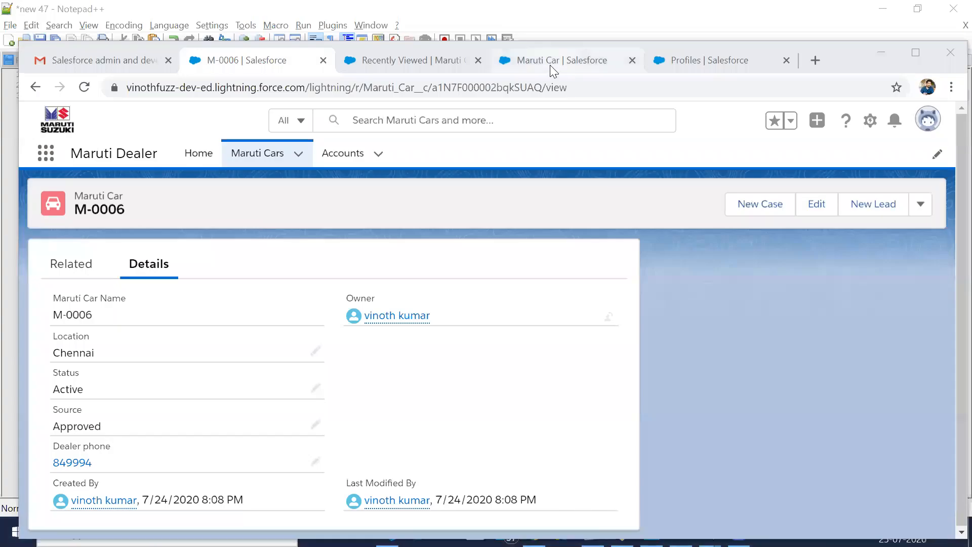
# Step: Add the Record Type field below Owner on the Maruti Car Layout page layout and save the layout
pyautogui.click(551, 65)
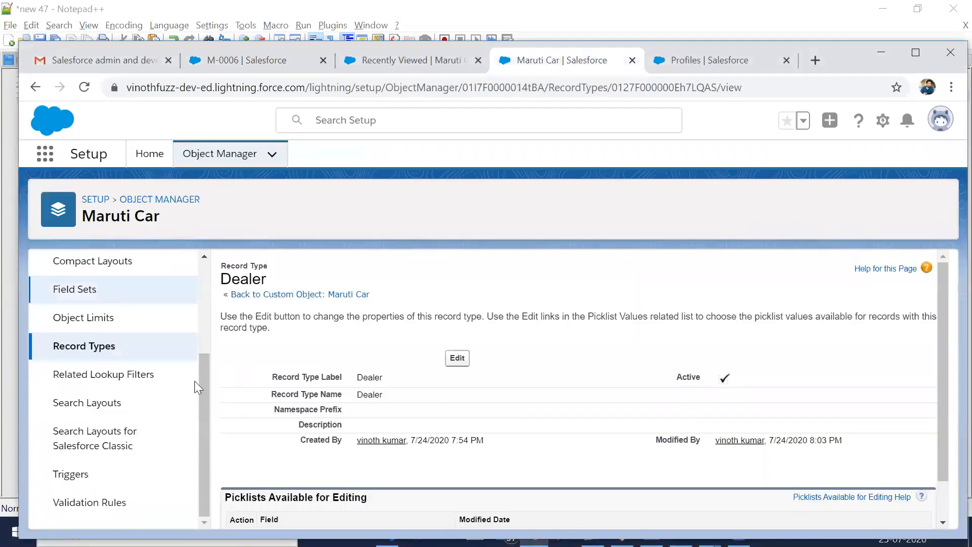
pyautogui.scroll(3, 129, 395)
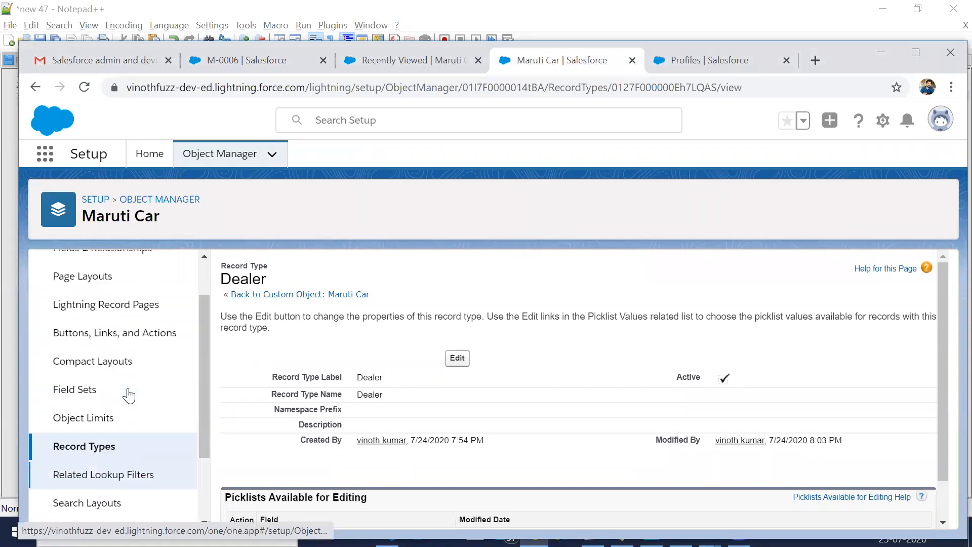
pyautogui.click(89, 289)
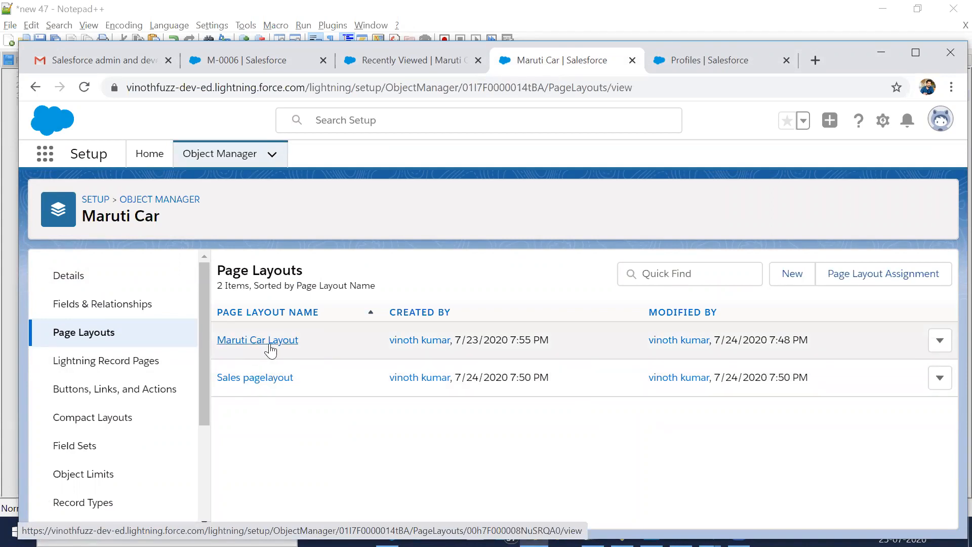
pyautogui.click(270, 341)
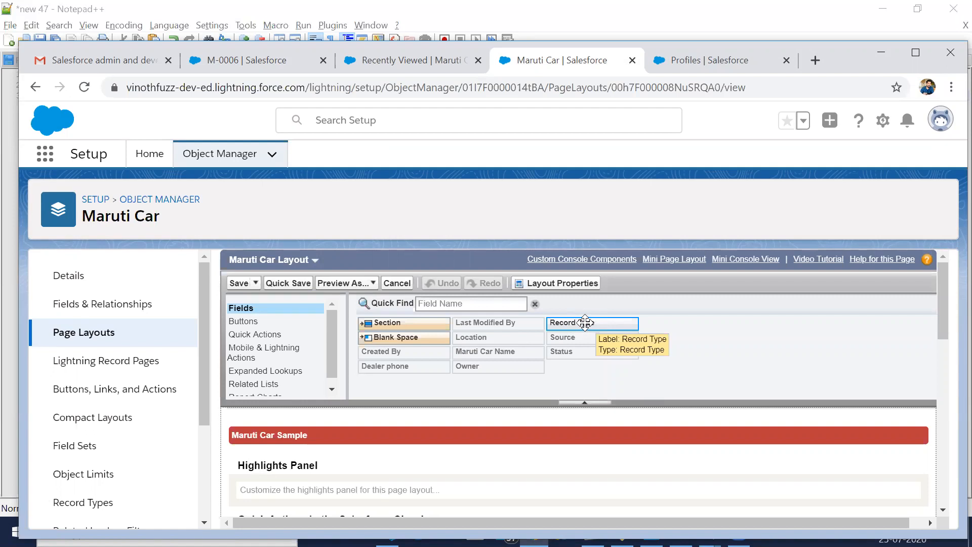
pyautogui.moveTo(585, 322); pyautogui.dragTo(651, 433)
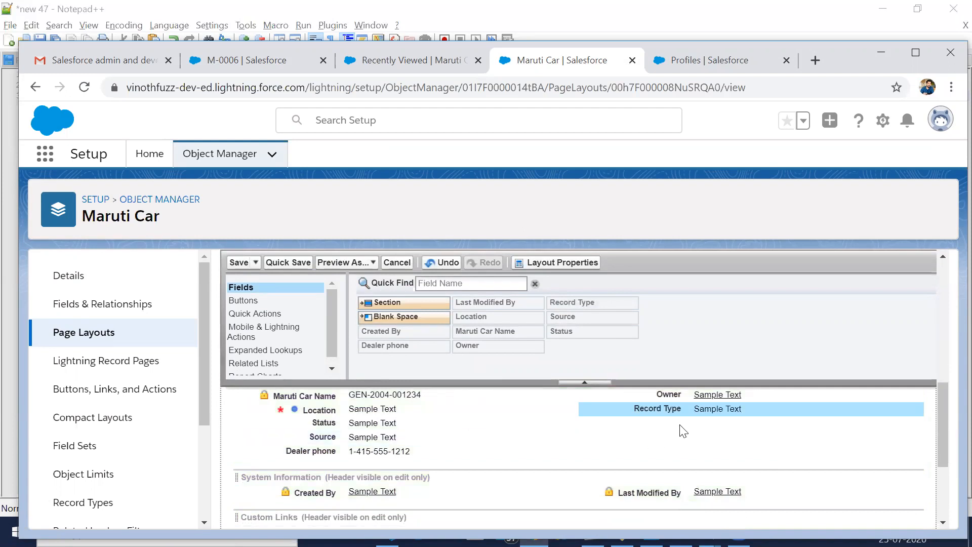
pyautogui.click(238, 263)
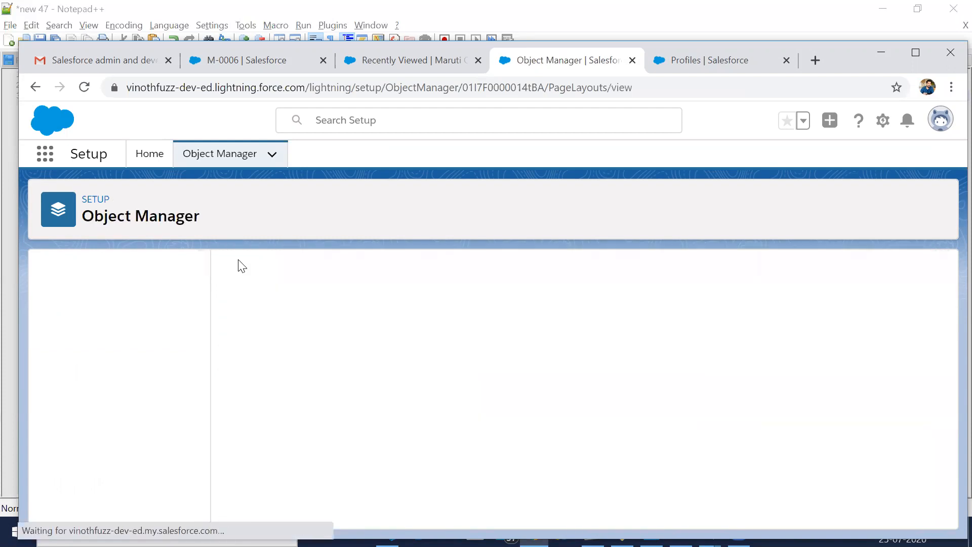
# Step: Return to the M-0006 record and reload it to check for the Record Type field
pyautogui.click(287, 69)
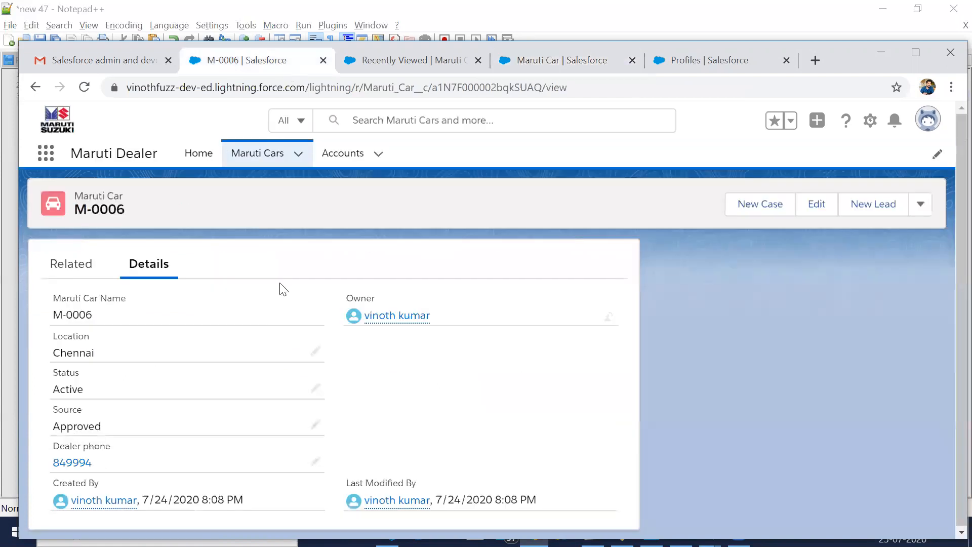
pyautogui.click(84, 87)
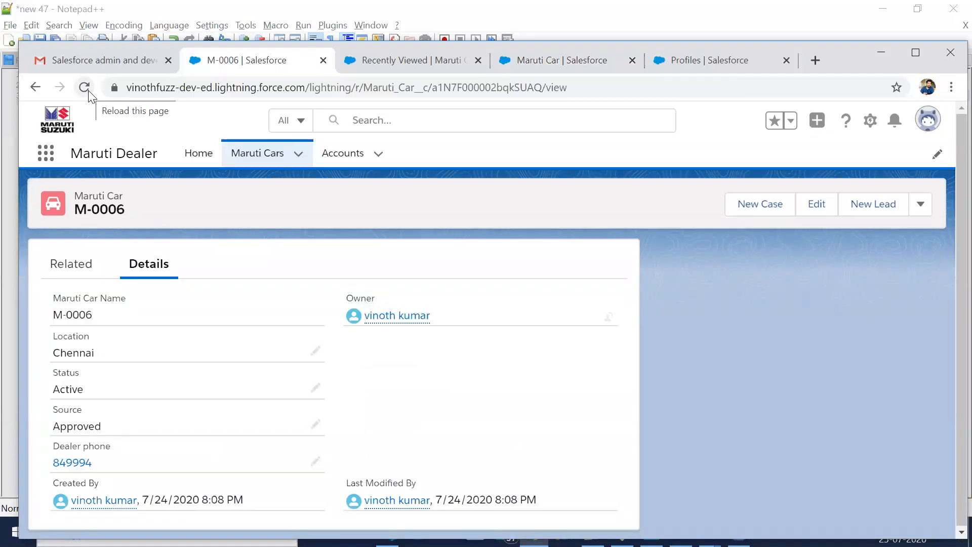
pyautogui.click(89, 93)
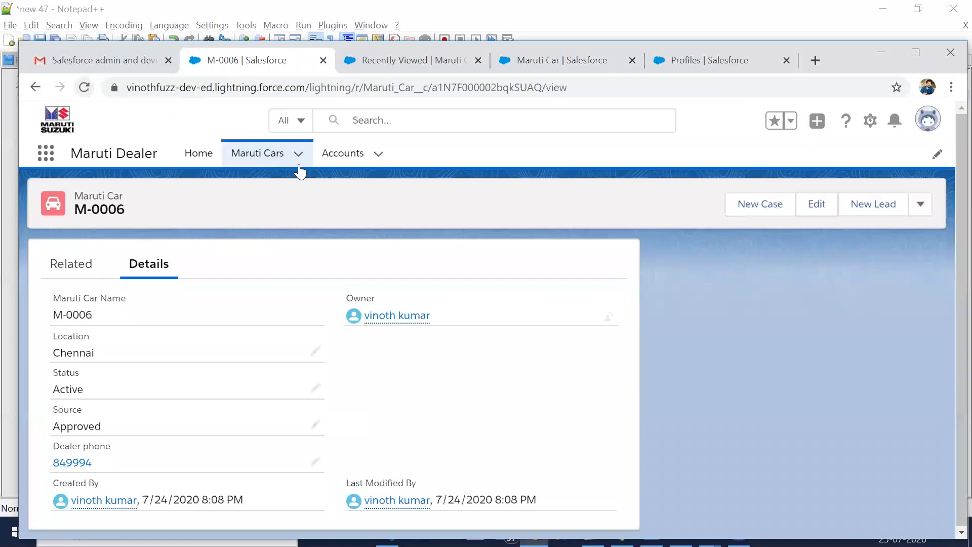
# Step: Open a new Maruti Car form from the Maruti Cars list and check its Record Type field
pyautogui.click(258, 161)
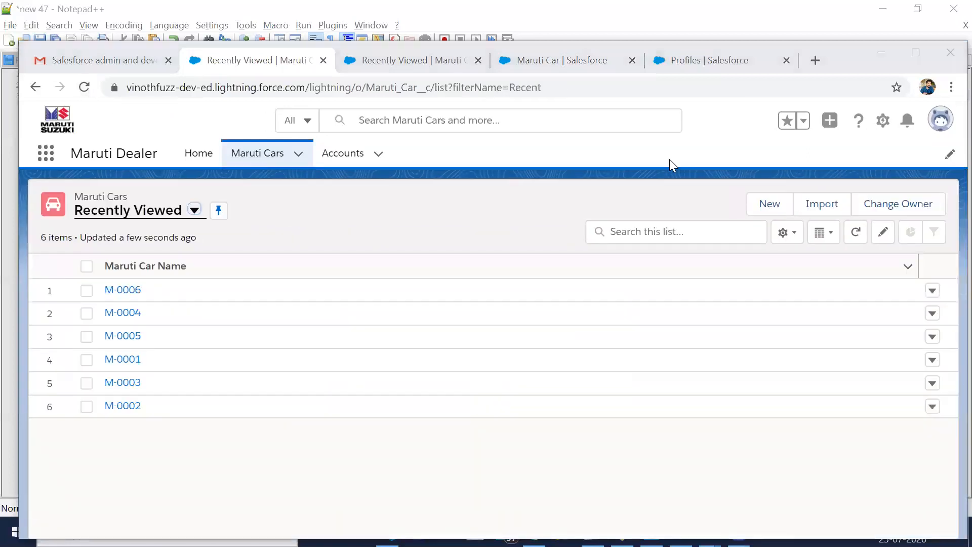
pyautogui.click(771, 206)
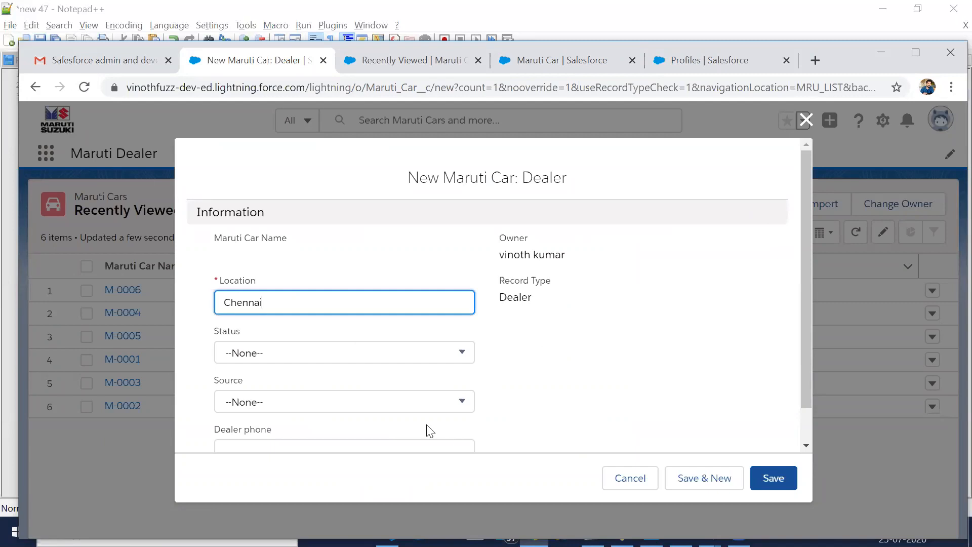
pyautogui.moveTo(510, 300); pyautogui.dragTo(554, 339)
pyautogui.moveTo(500, 298); pyautogui.dragTo(538, 312)
pyautogui.click(554, 374)
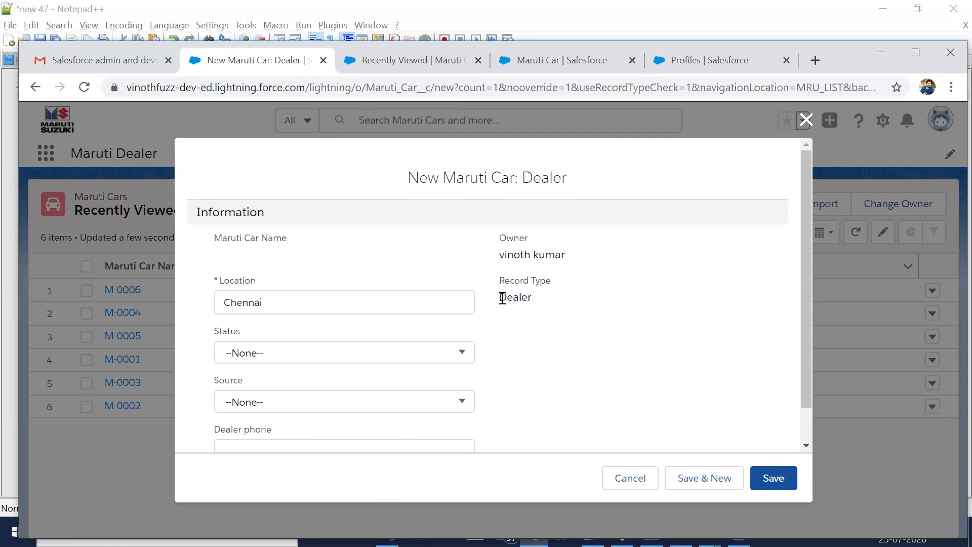
pyautogui.moveTo(500, 299); pyautogui.dragTo(531, 299)
pyautogui.scroll(-1, 545, 383)
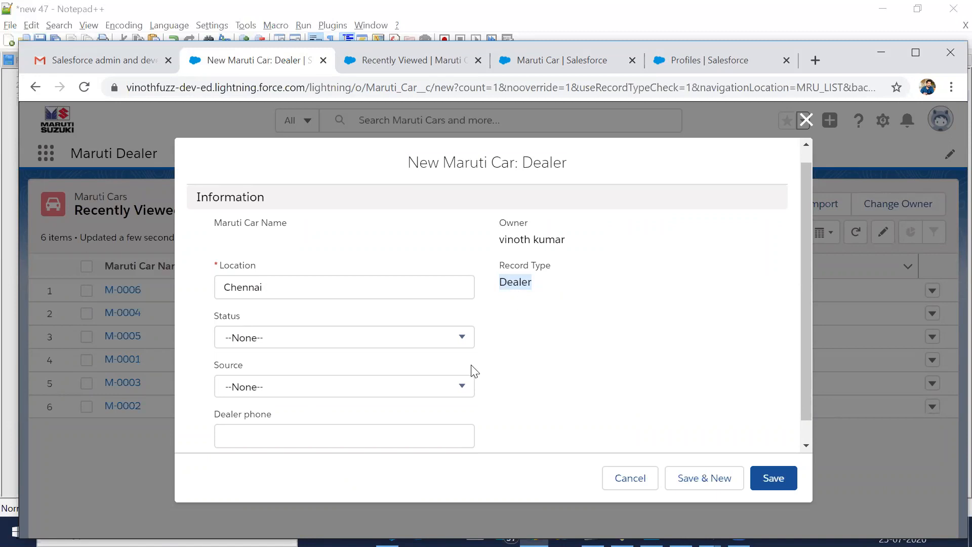
# Step: Set the new car's status to Active and source to Pending, enter a dealer phone number, and save the record
pyautogui.click(420, 347)
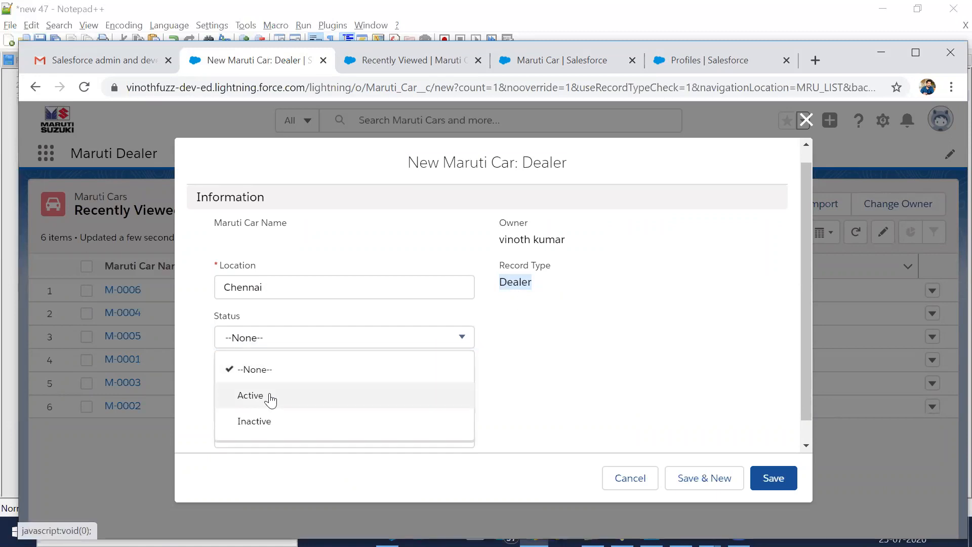
pyautogui.click(269, 396)
pyautogui.click(314, 388)
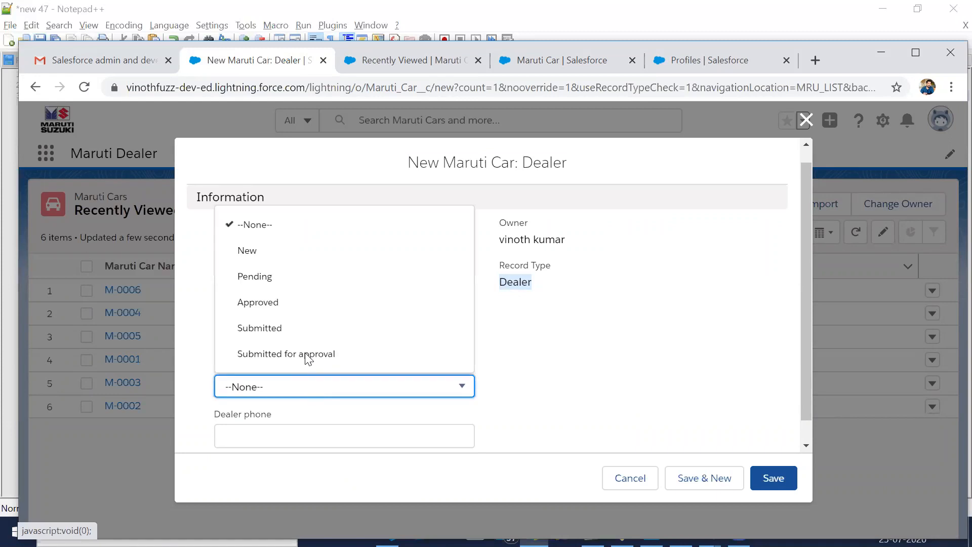
pyautogui.click(270, 281)
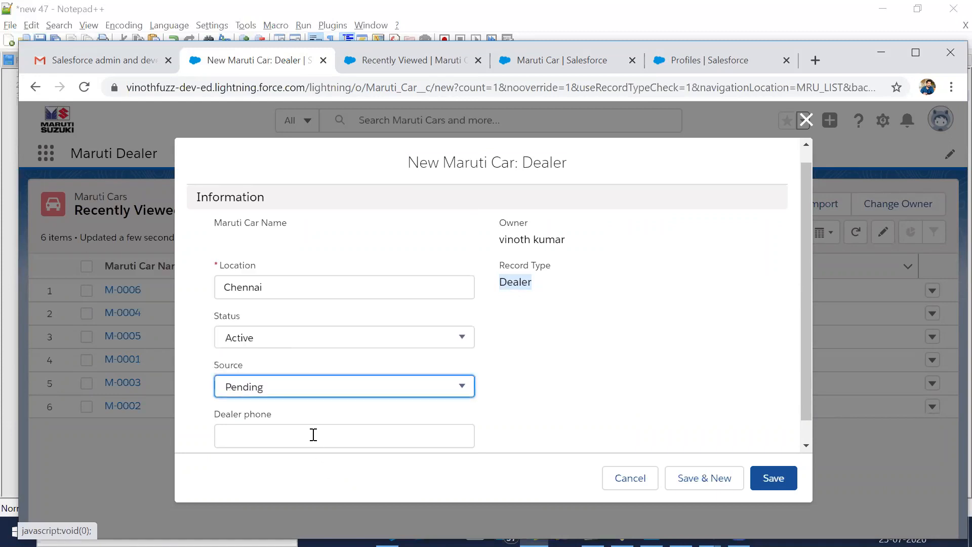
pyautogui.click(314, 434)
pyautogui.write('44433')
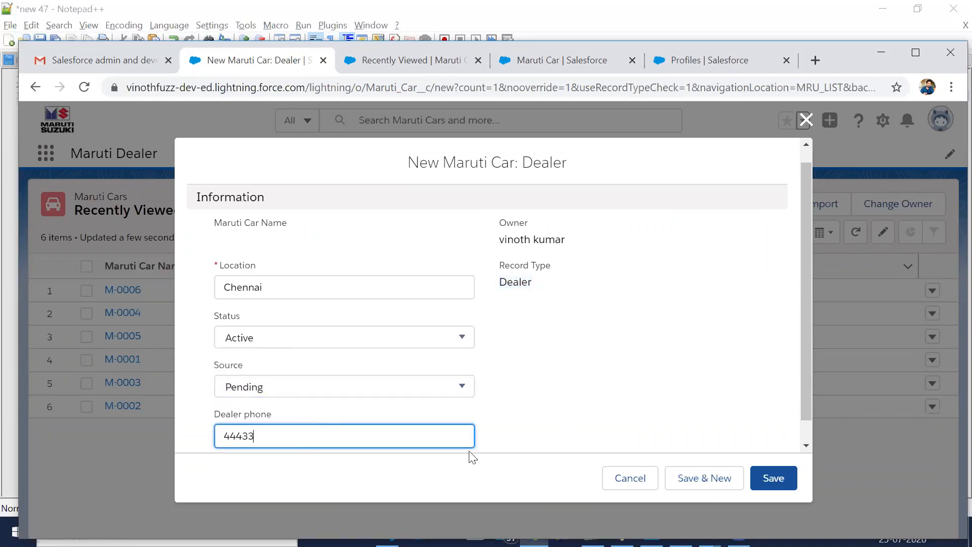
pyautogui.click(770, 480)
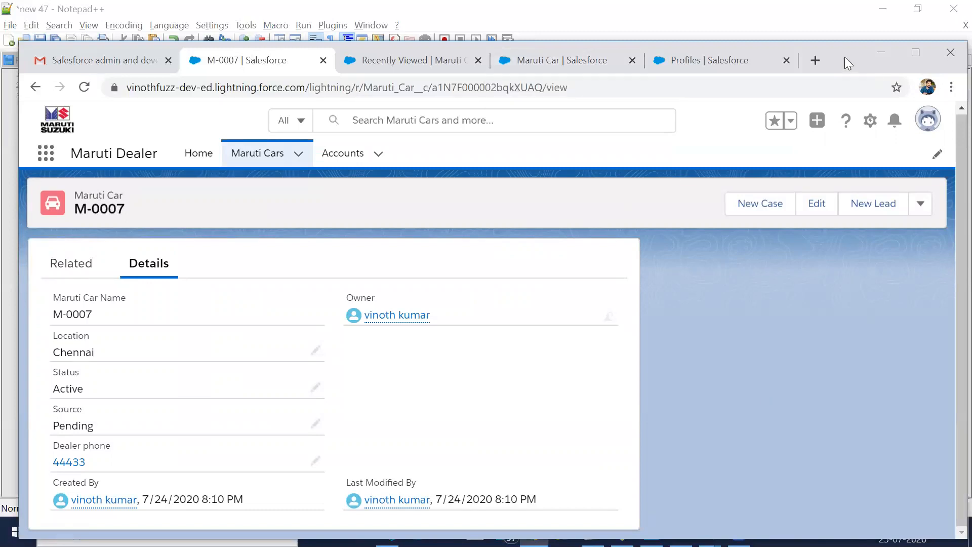
# Step: Switch to the Notepad++ notes and add three line breaks after the pick list line
pyautogui.moveTo(845, 56); pyautogui.dragTo(861, 24)
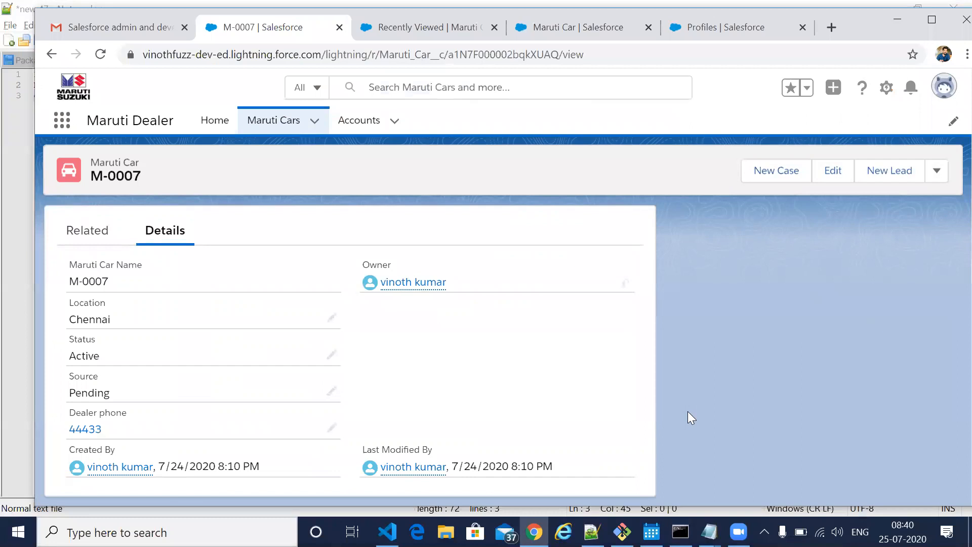
pyautogui.click(592, 531)
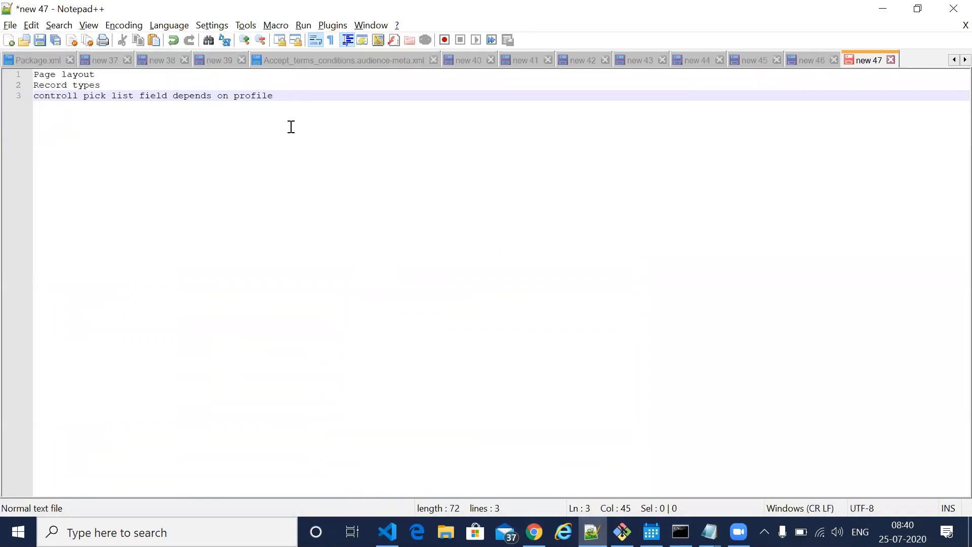
pyautogui.press('Return')
pyautogui.press('Return')
pyautogui.press('Return')
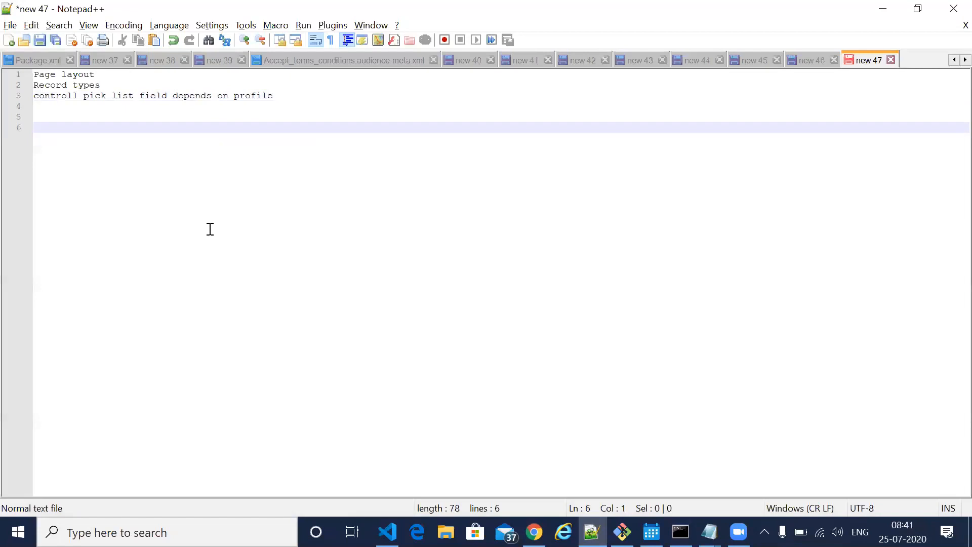
pyautogui.hotkey('alt', 'Tab')
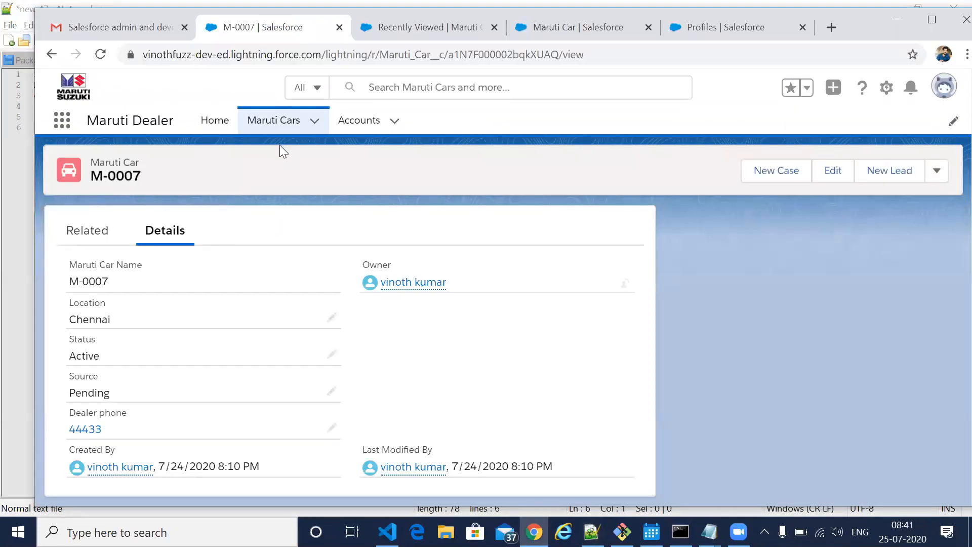
pyautogui.hotkey('alt', 'Tab')
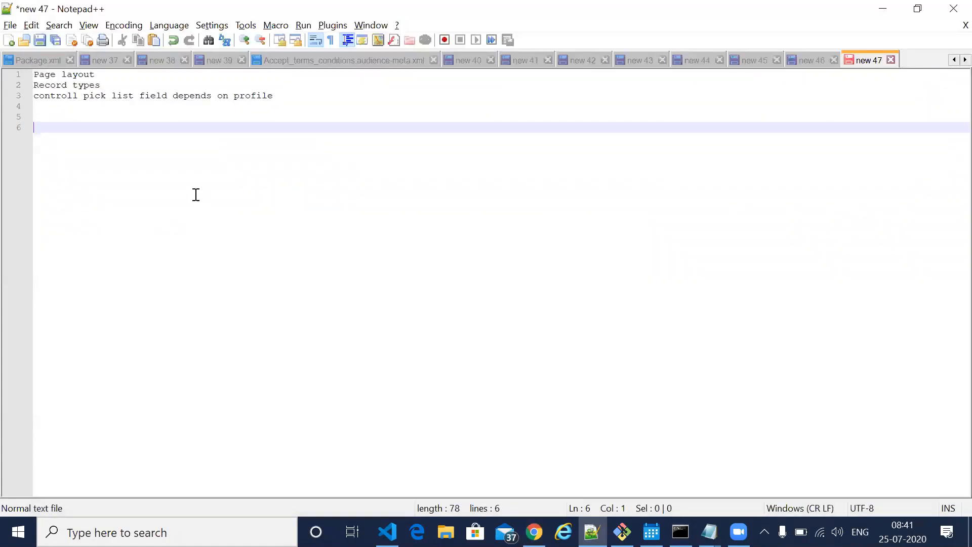
# Step: Write the note "need to create one more pick list field in custom object"
pyautogui.write('need to c')
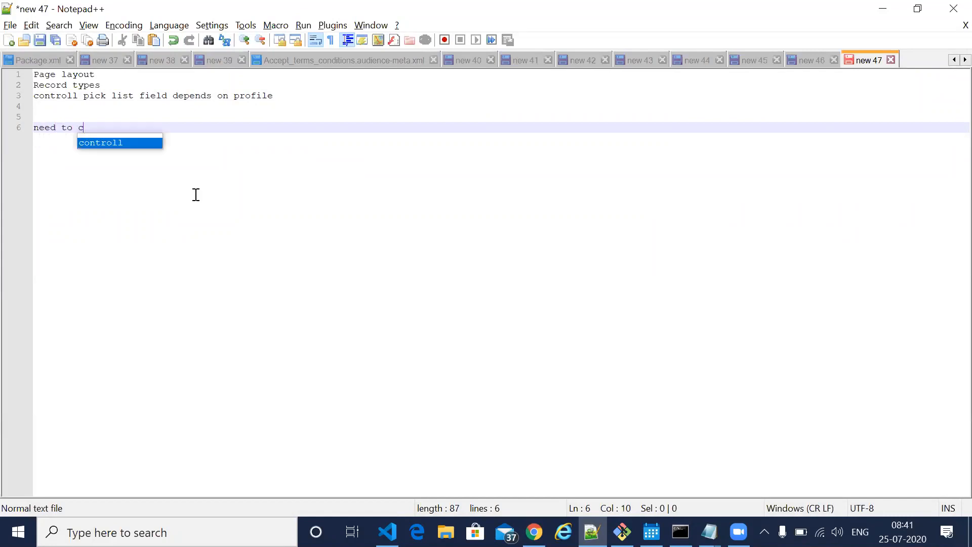
pyautogui.write('reate ')
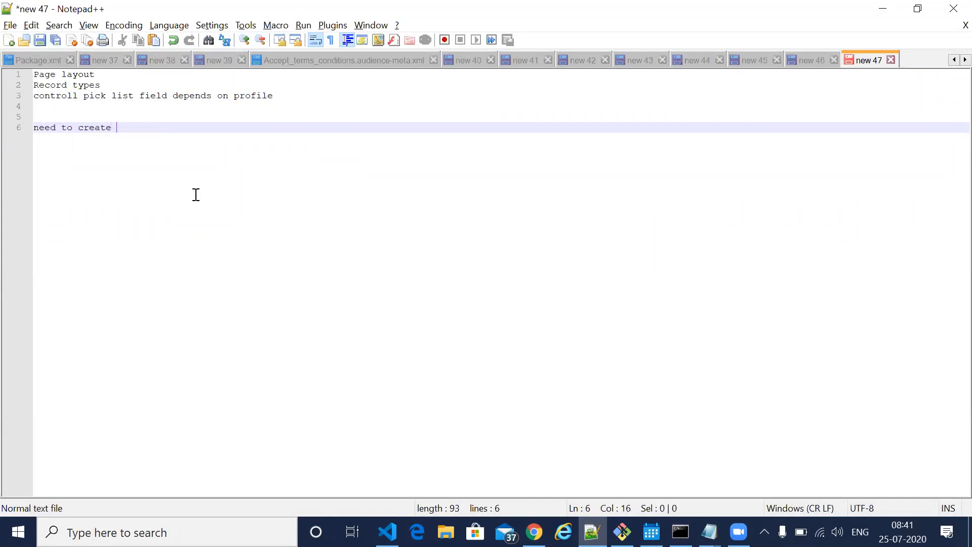
pyautogui.write('one more pick list filed')
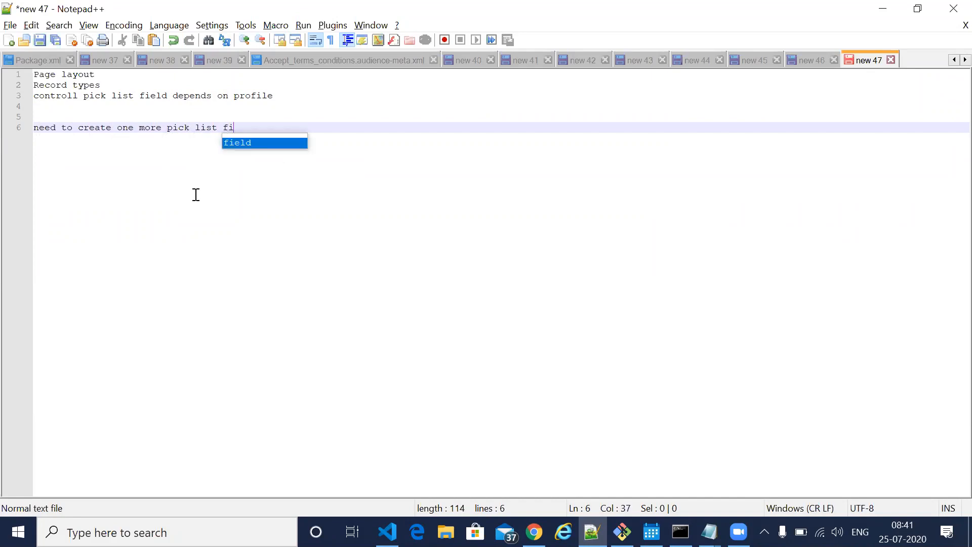
pyautogui.press('BackSpace')
pyautogui.press('BackSpace')
pyautogui.press('BackSpace')
pyautogui.write('eld in ')
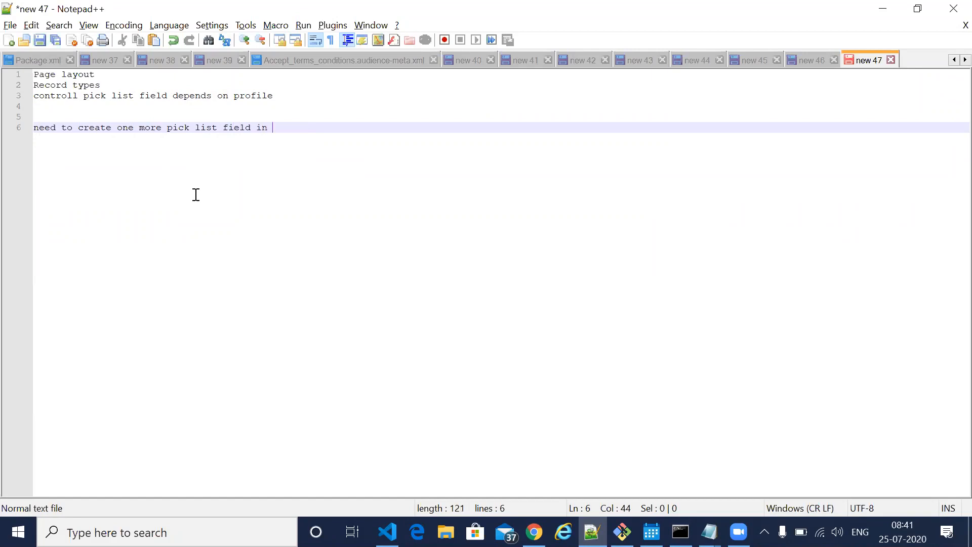
pyautogui.write('custom object')
# Step: Add the note "two record type" below the custom object line, separated by a blank line
pyautogui.press('Return')
pyautogui.press('Return')
pyautogui.write('to')
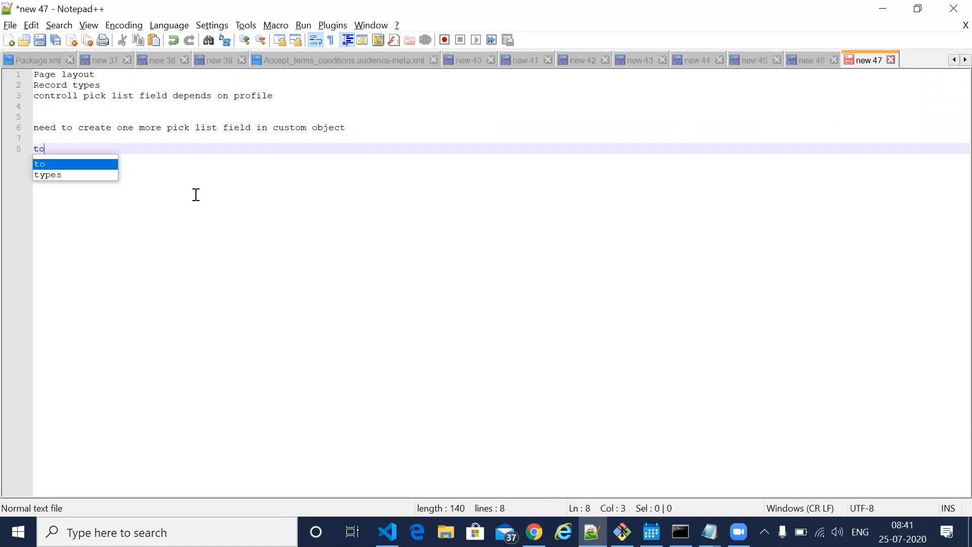
pyautogui.write('w record ')
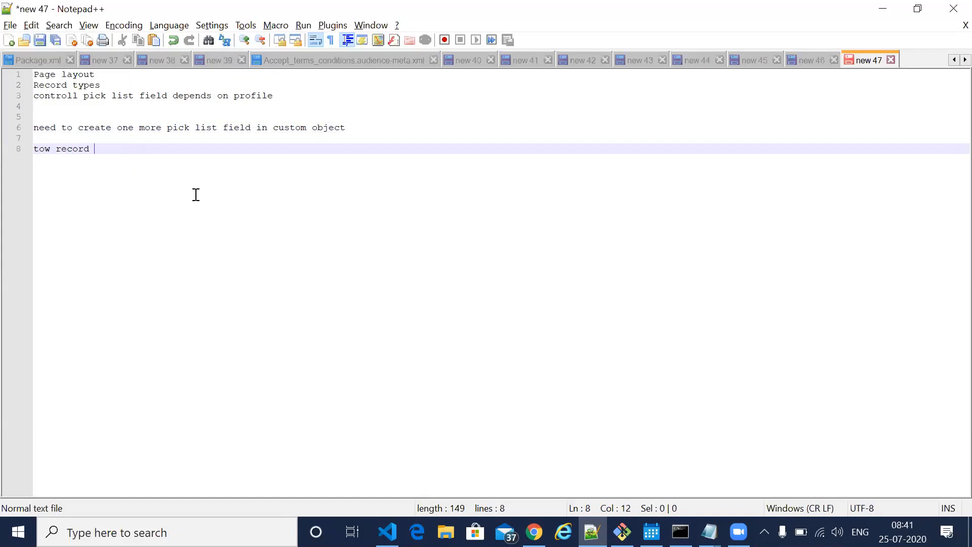
pyautogui.write('type')
pyautogui.press('Return')
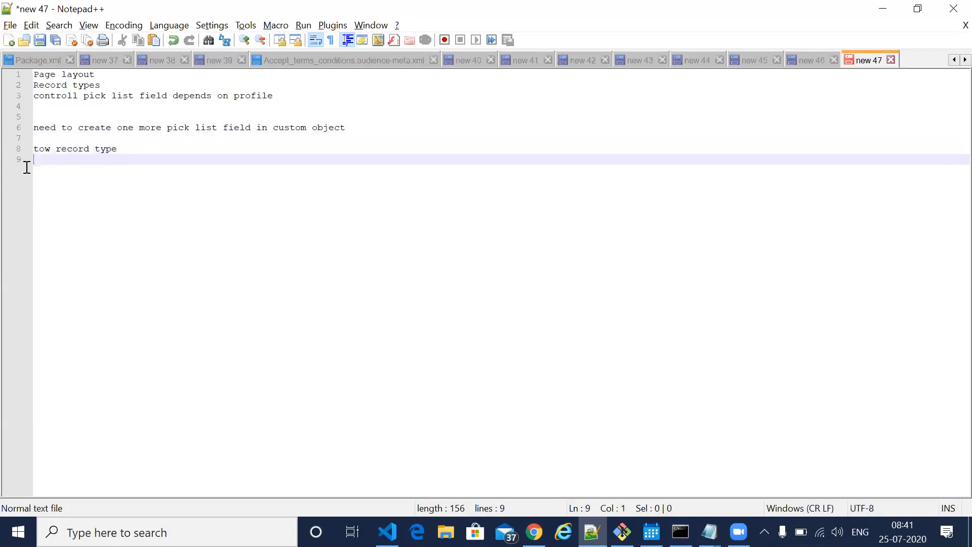
pyautogui.click(52, 147)
pyautogui.press('BackSpace')
pyautogui.press('BackSpace')
pyautogui.write('wo')
# Step: Add the note "two page layout" below the record type line, separated by a blank line
pyautogui.click(130, 151)
pyautogui.press('Return')
pyautogui.press('Return')
pyautogui.write('two p')
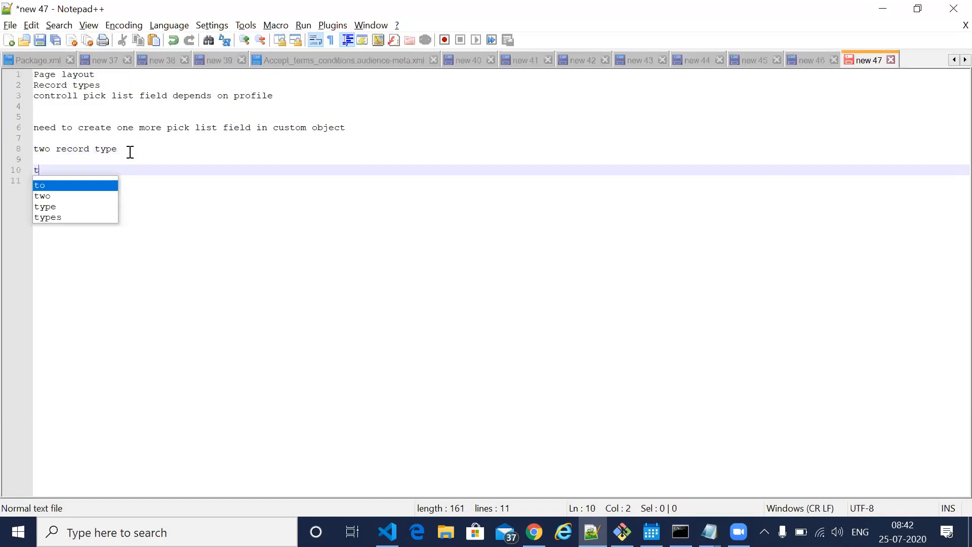
pyautogui.write('ag')
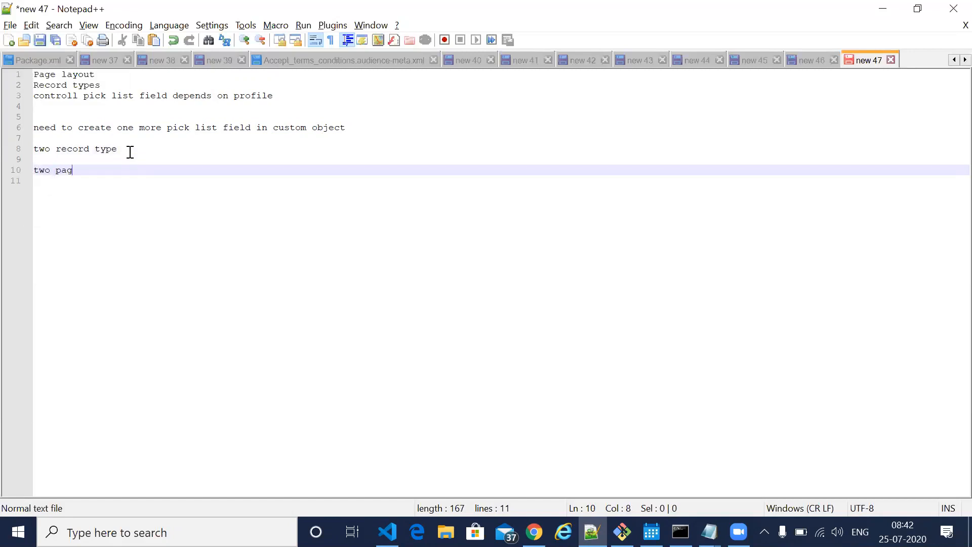
pyautogui.write('e layout')
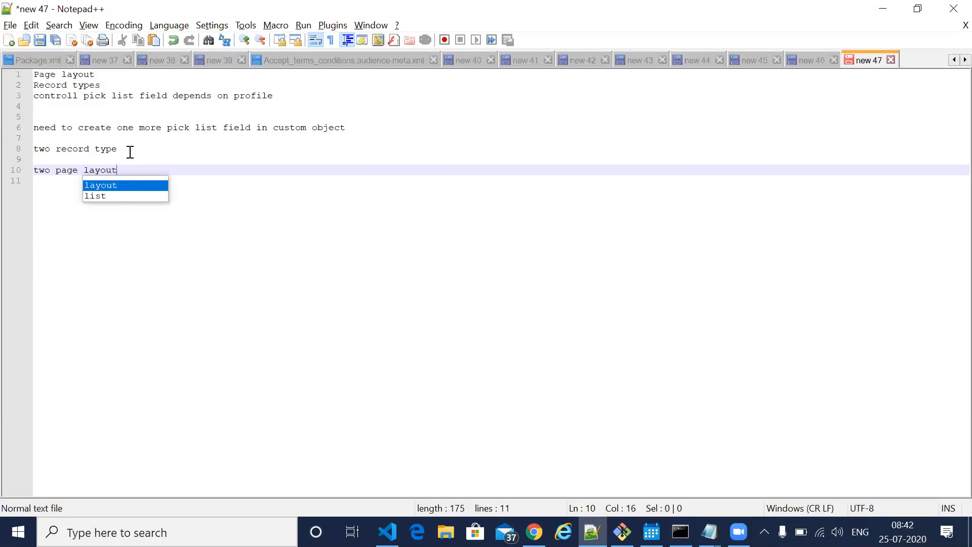
# Step: Add the note "each record type should have one page layout" below the page layout line, separated by a blank line
pyautogui.press('Return')
pyautogui.press('Return')
pyautogui.press('Return')
pyautogui.write('ea')
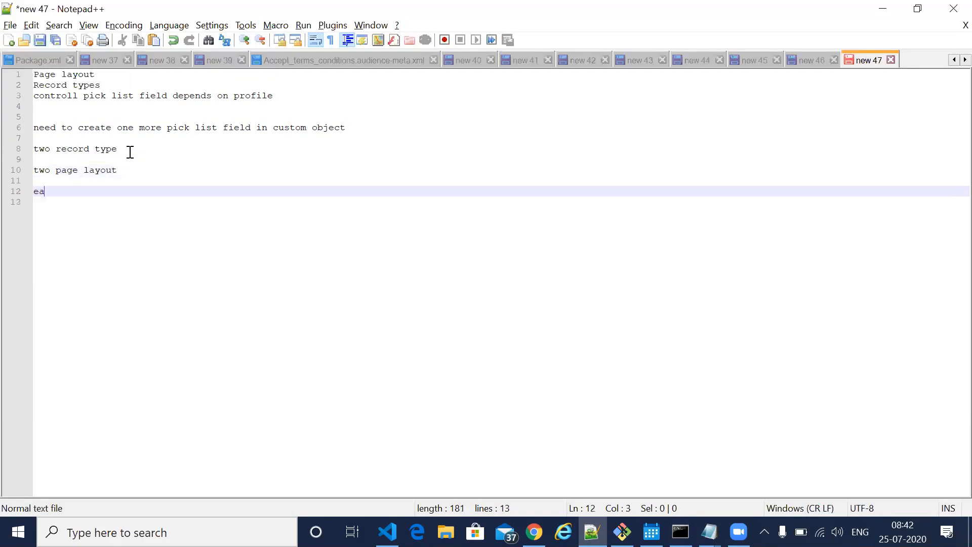
pyautogui.write('ch reco')
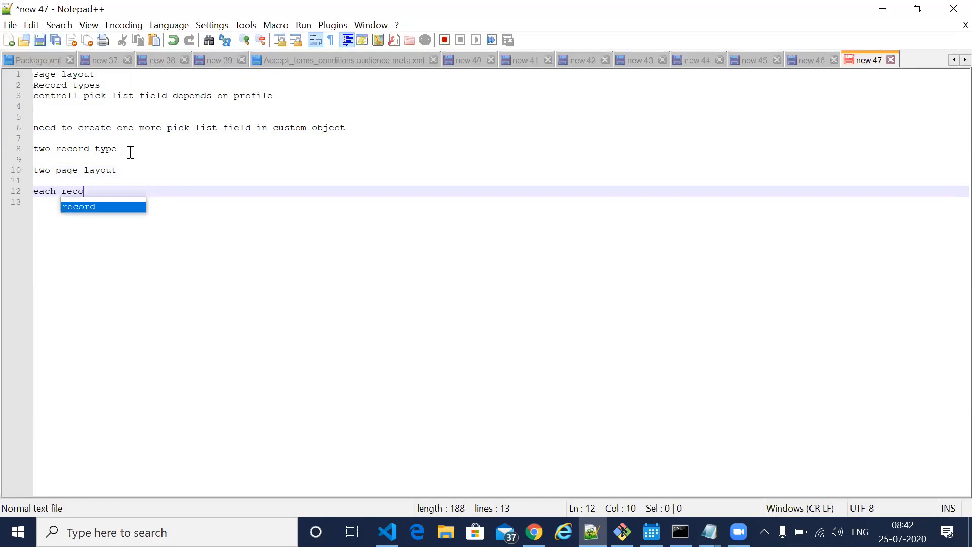
pyautogui.write('rd type ')
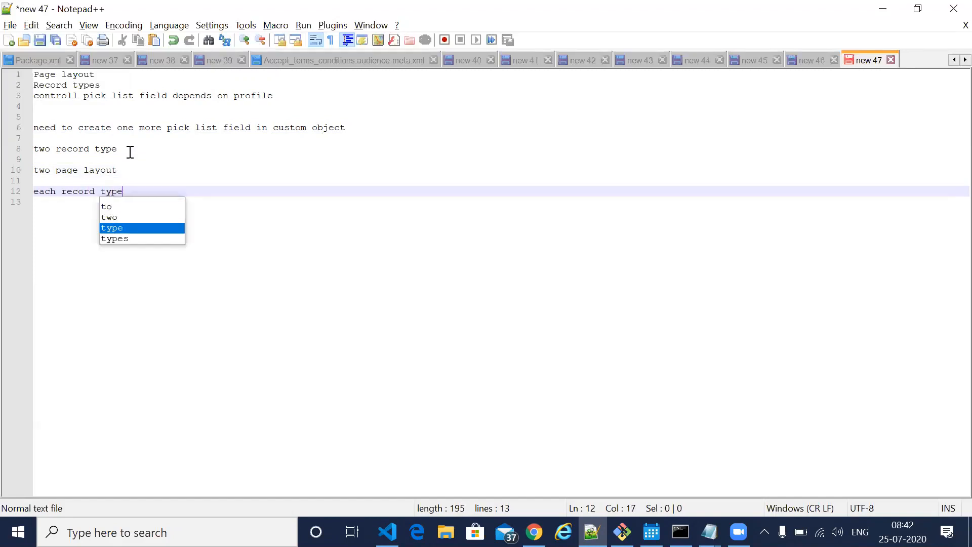
pyautogui.write('sho')
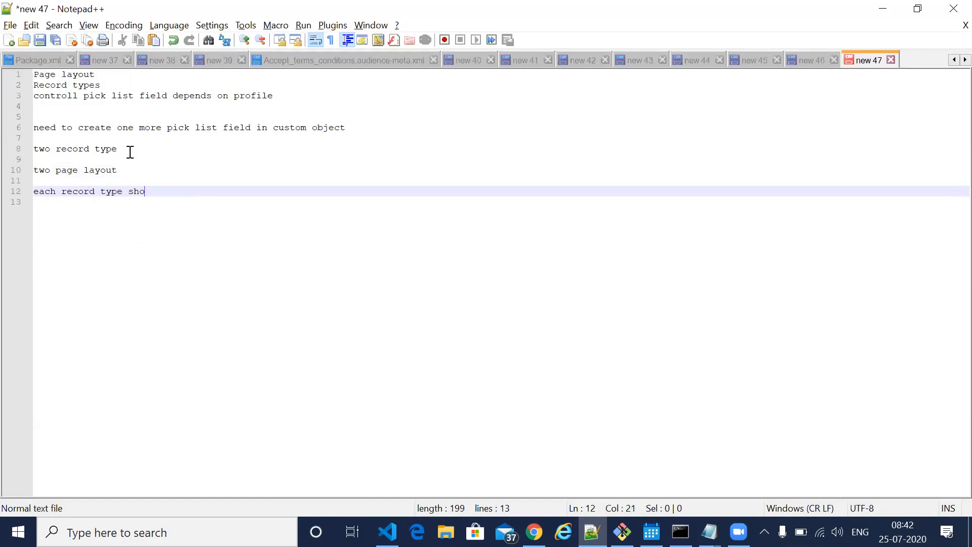
pyautogui.write('uld have one pay')
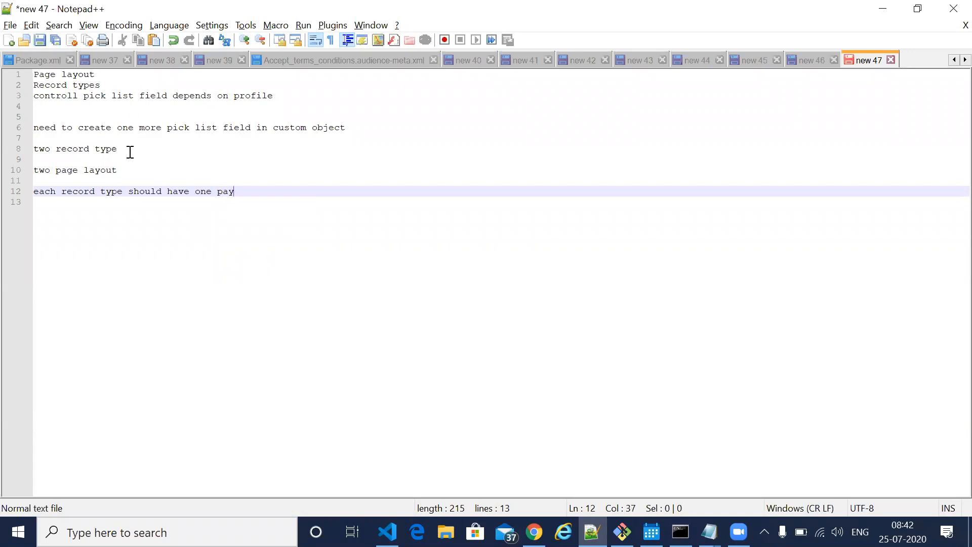
pyautogui.press('BackSpace')
pyautogui.write('ge layout')
pyautogui.press('Return')
pyautogui.press('Return')
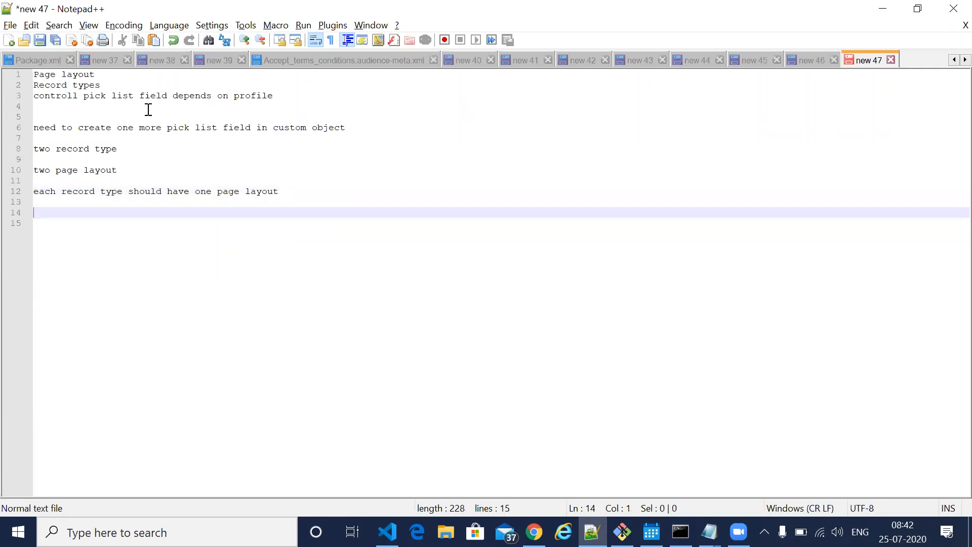
pyautogui.moveTo(120, 171); pyautogui.dragTo(24, 172)
pyautogui.moveTo(123, 151); pyautogui.dragTo(29, 150)
pyautogui.moveTo(302, 193); pyautogui.dragTo(31, 181)
# Step: Move the text "two page layout" to the empty line directly above "two record type"
pyautogui.moveTo(118, 169); pyautogui.dragTo(35, 170)
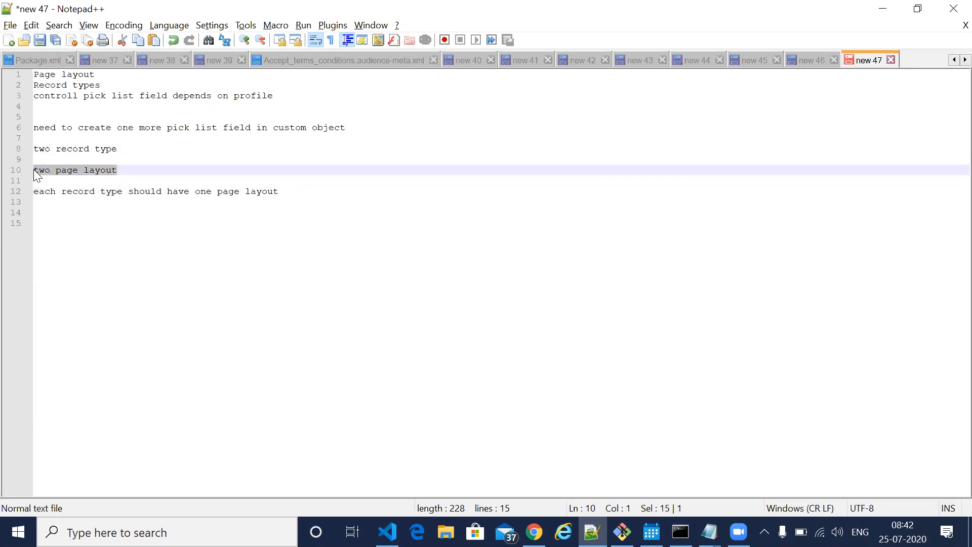
pyautogui.hotkey('ctrl', 'x')
pyautogui.click(47, 140)
pyautogui.hotkey('ctrl', 'v')
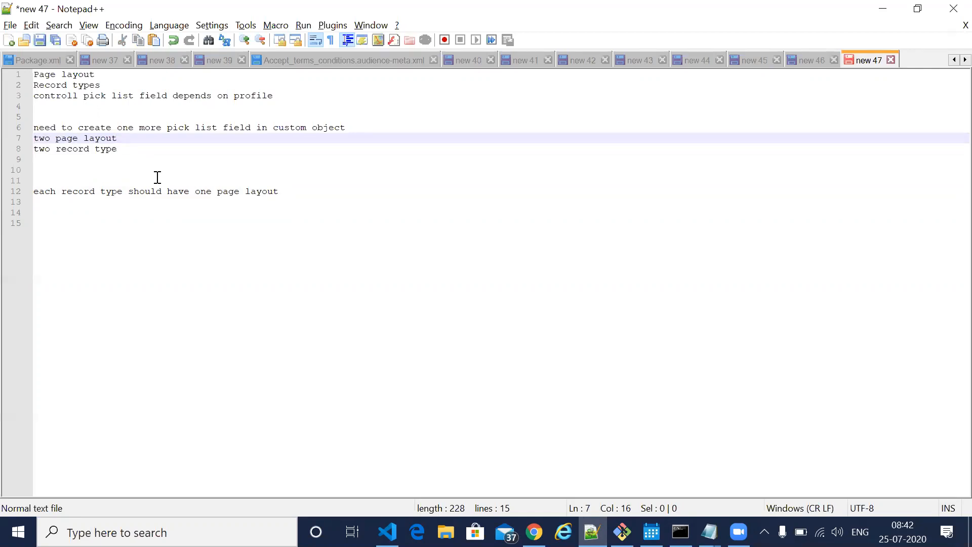
pyautogui.hotkey('alt', 'Tab')
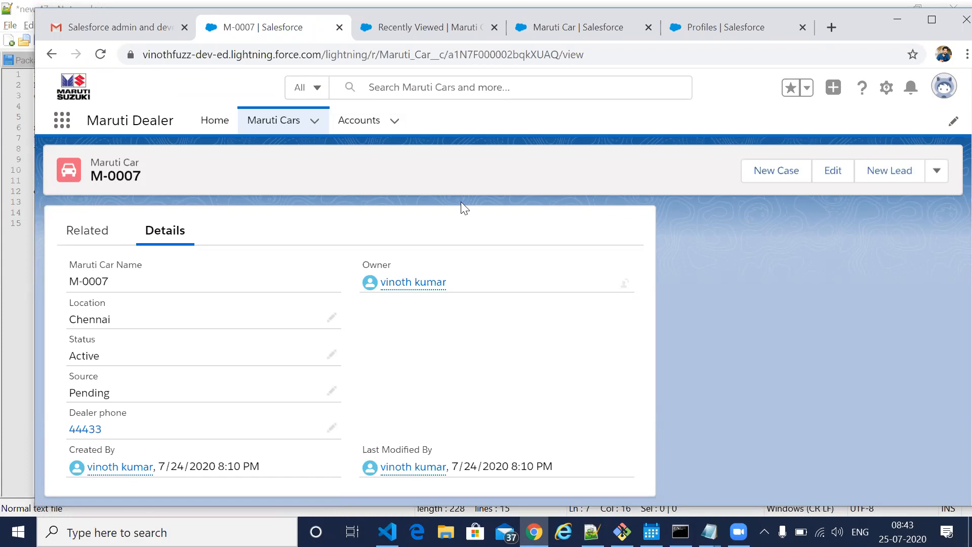
pyautogui.hotkey('alt', 'Tab')
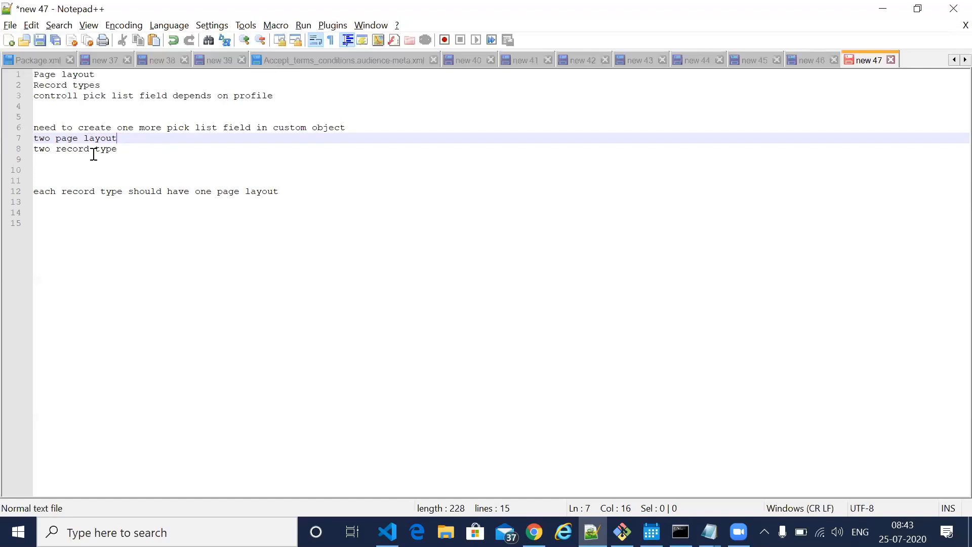
# Step: Add the line "1.Dealer-Dealer pagelayout-SYstem admin" below the note that each record type should have one page layout
pyautogui.click(290, 197)
pyautogui.press('Return')
pyautogui.write('1.Dealer')
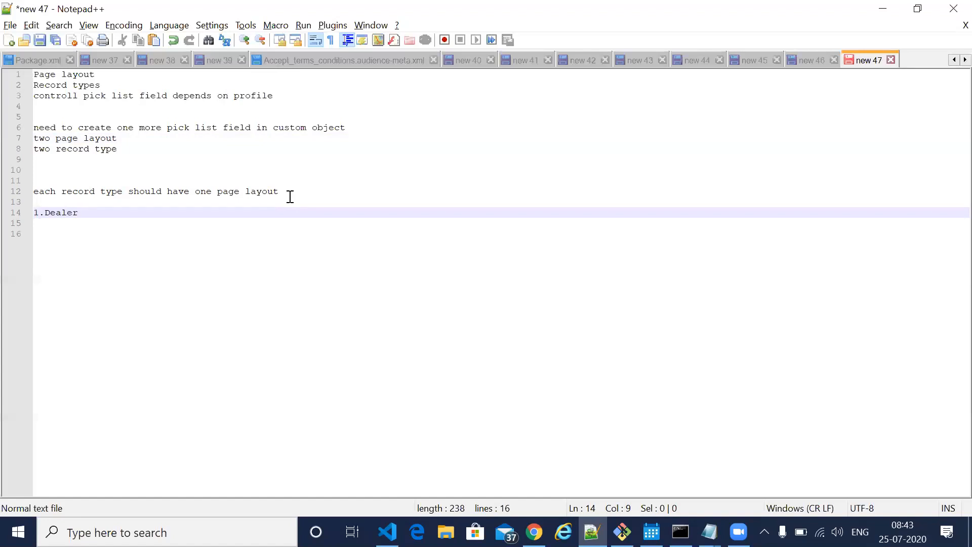
pyautogui.write('-Dealer pagelayou')
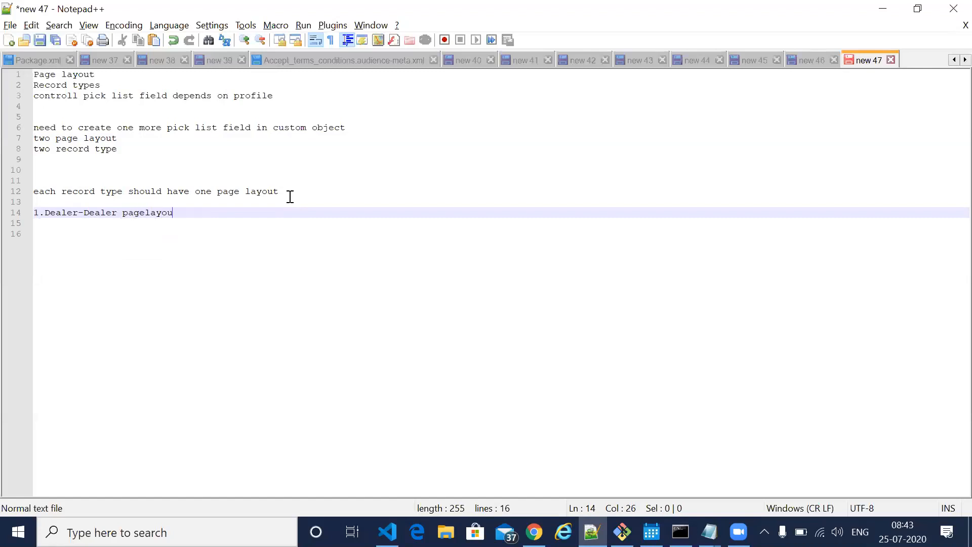
pyautogui.write('t-SYstem admin')
# Step: Add the line "2.Sales-Ford page layout-System admin" directly below the Dealer line
pyautogui.press('Return')
pyautogui.write('2.Sales')
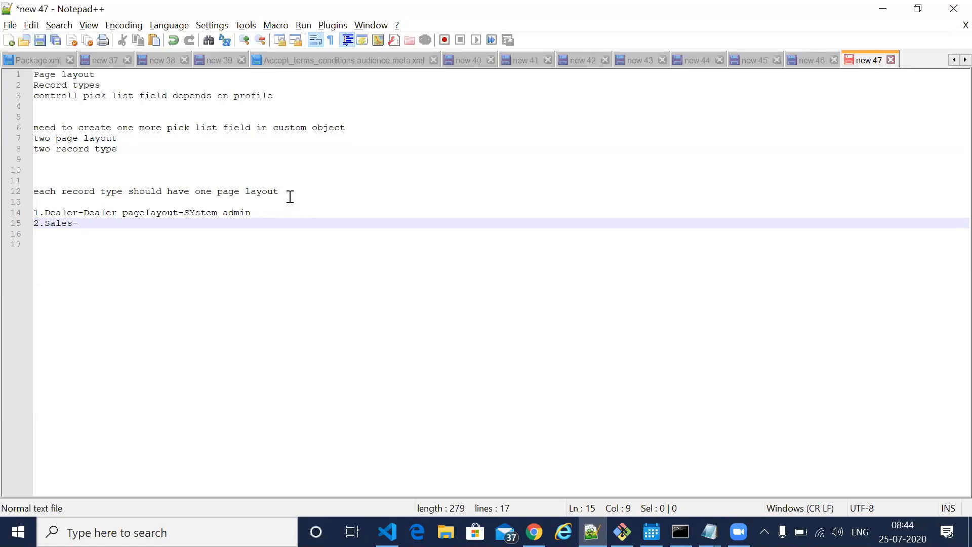
pyautogui.write('-Ford page ')
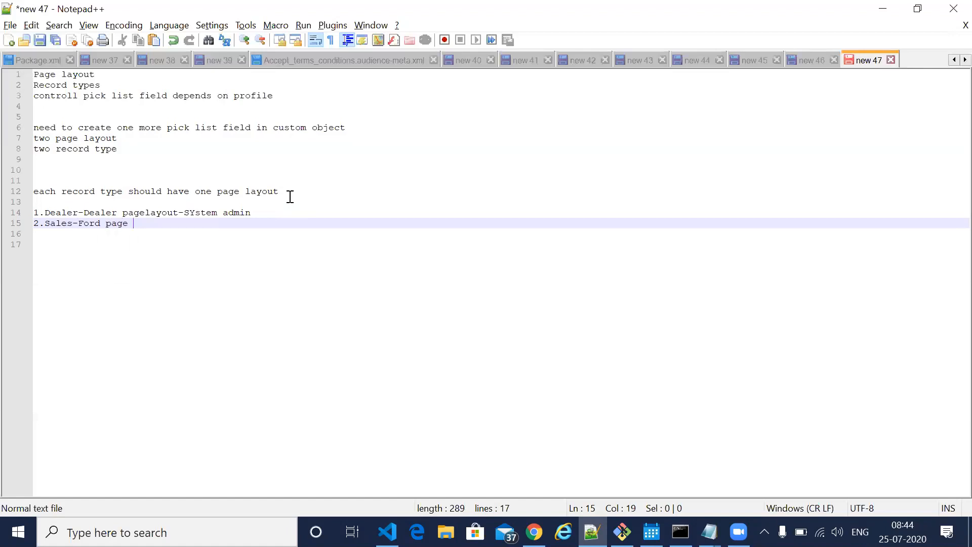
pyautogui.write('layout-System admin')
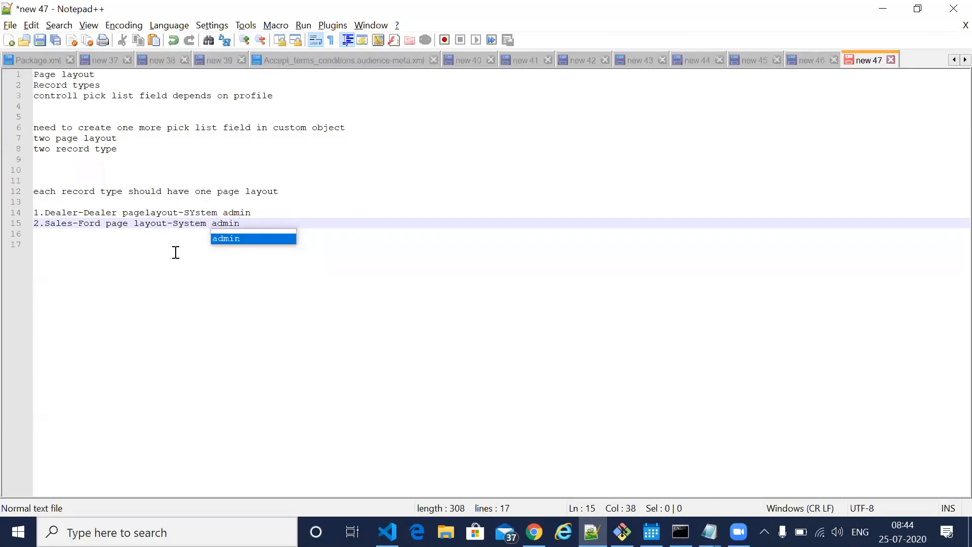
pyautogui.click(269, 225)
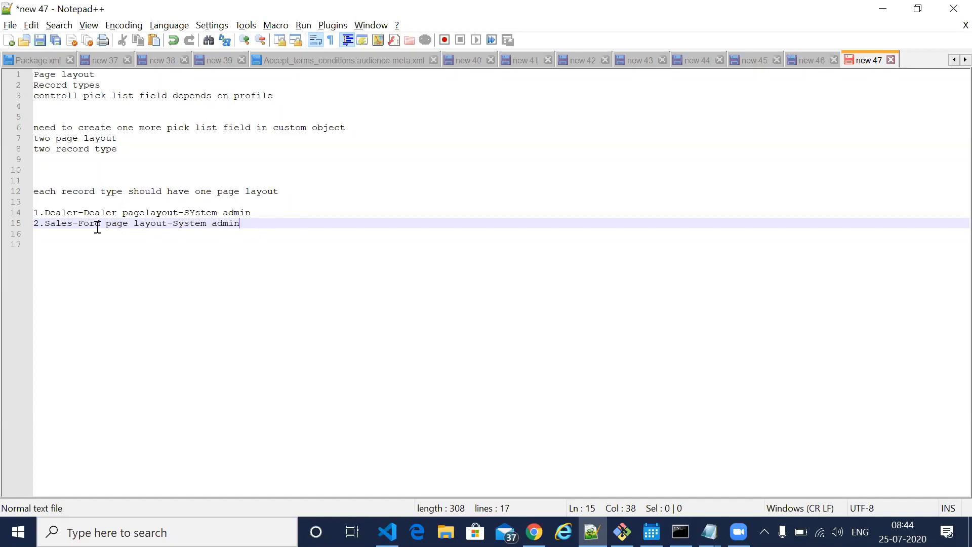
pyautogui.moveTo(77, 224); pyautogui.dragTo(167, 226)
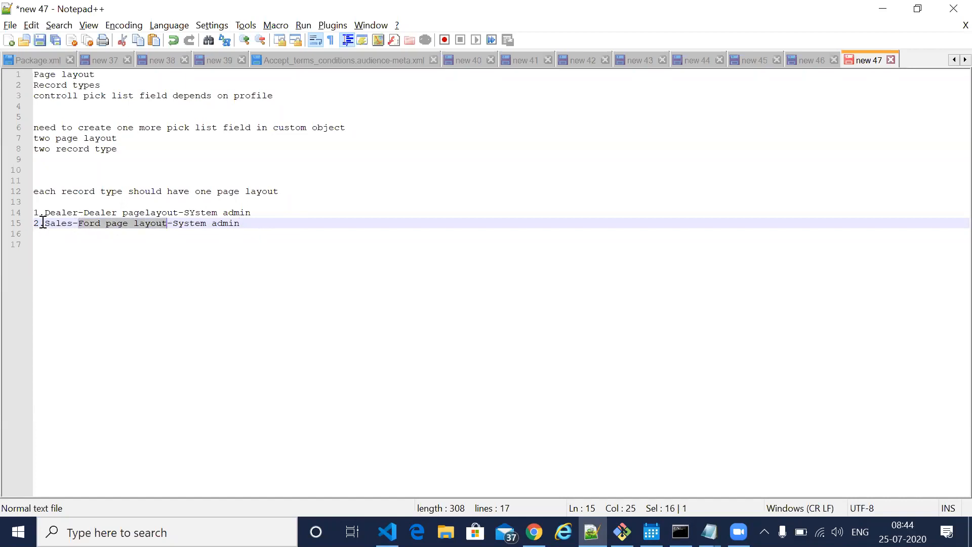
pyautogui.moveTo(46, 224); pyautogui.dragTo(73, 224)
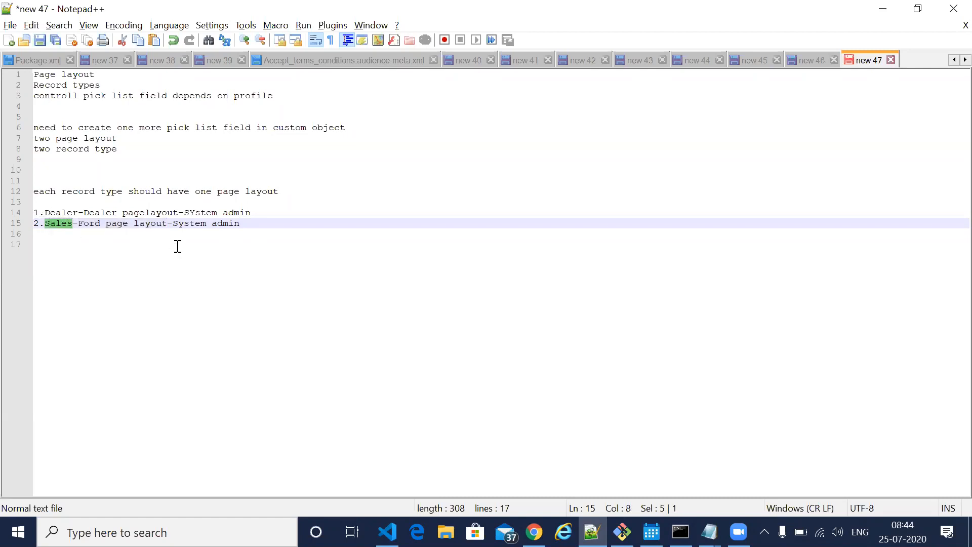